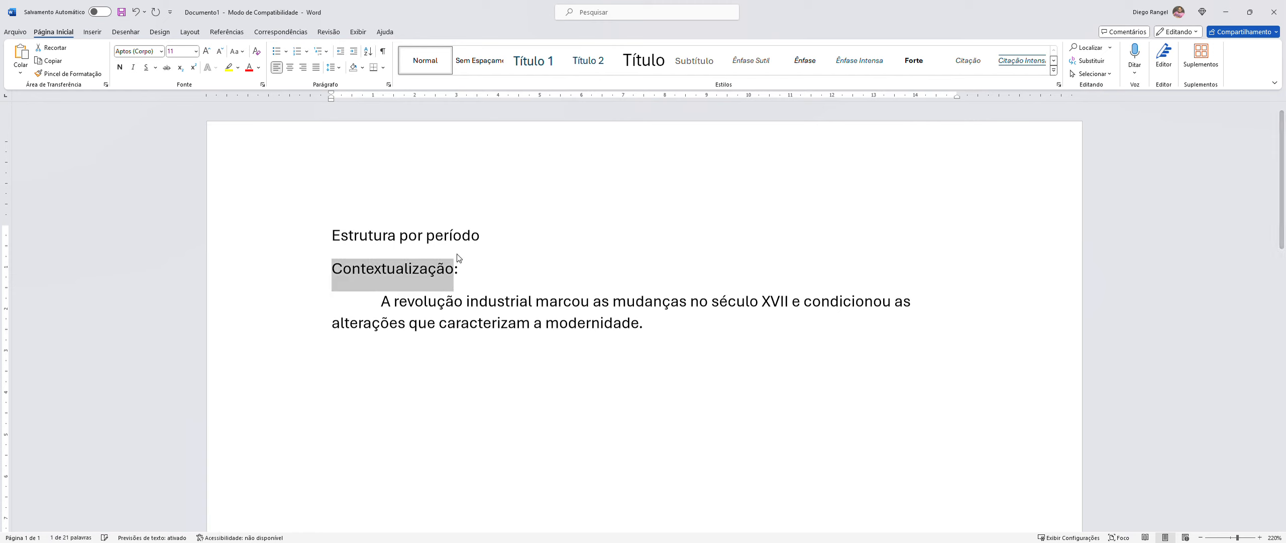
- Make the selected word "Contextualização" bold
{"action": "key", "text": "ctrl+n"}
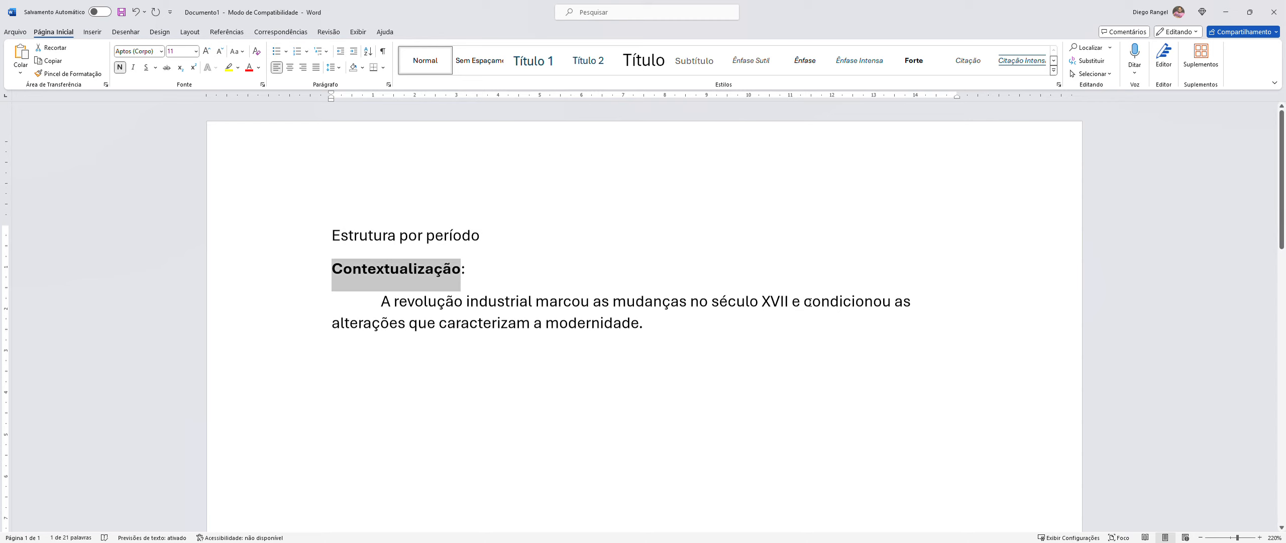
- Correct the century in the paragraph to "XVIII" and insert "sociais" after "mudanças"
{"action": "left_click", "coordinate": [790, 302]}
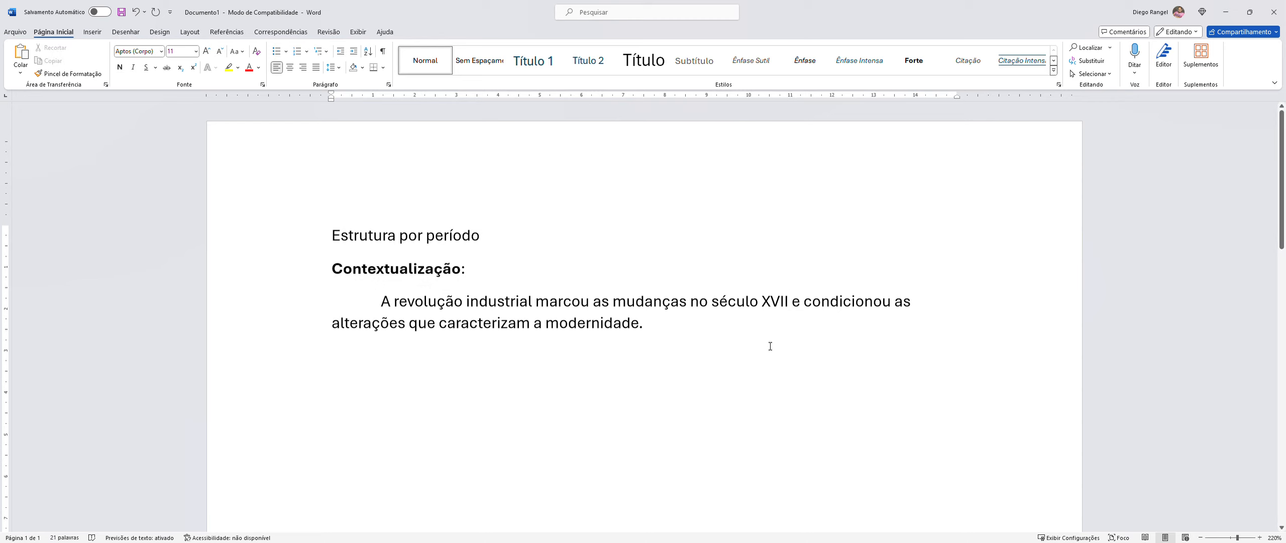
{"action": "type", "text": "I"}
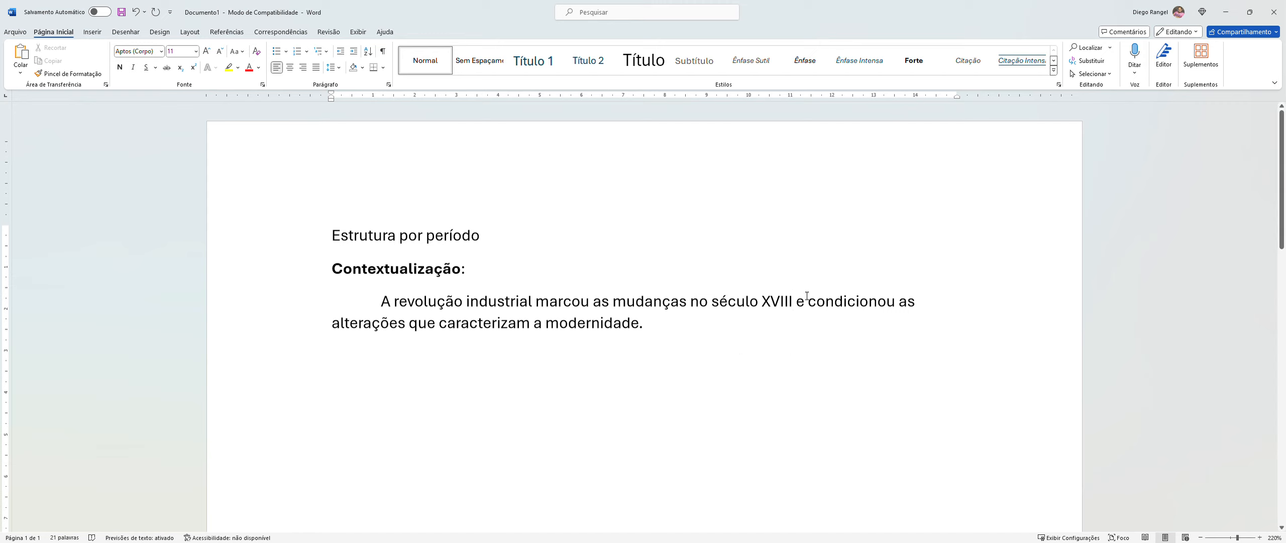
{"action": "left_click", "coordinate": [688, 305]}
{"action": "type", "text": "sociais"}
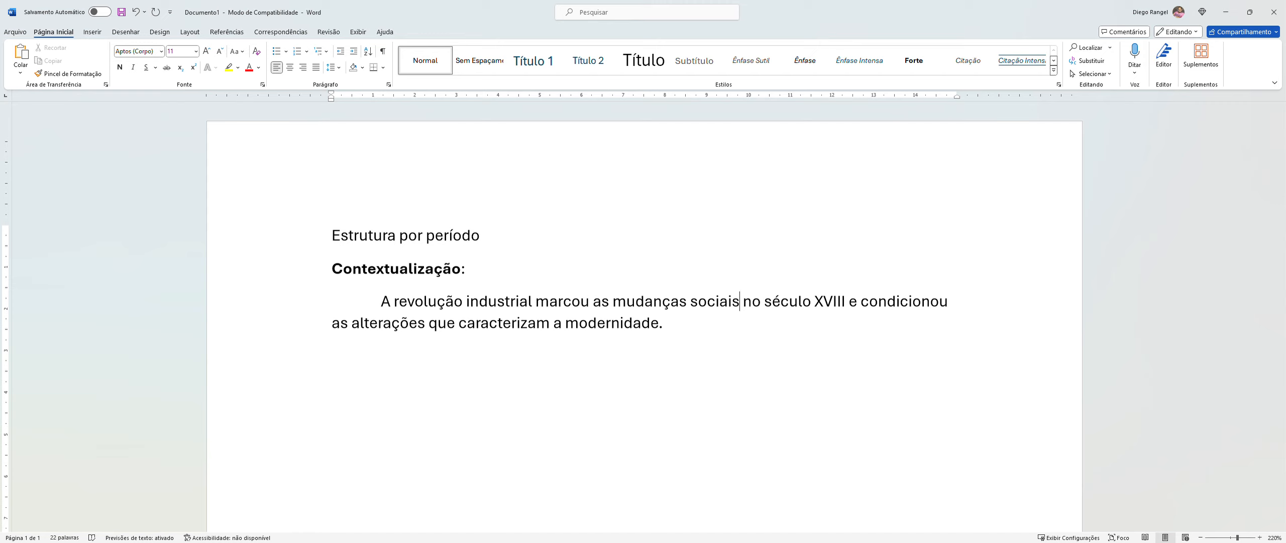
- Add a new line reading "O crescimento populacional no Brasil" below the title "Estrutura por período"
{"action": "left_click", "coordinate": [335, 234]}
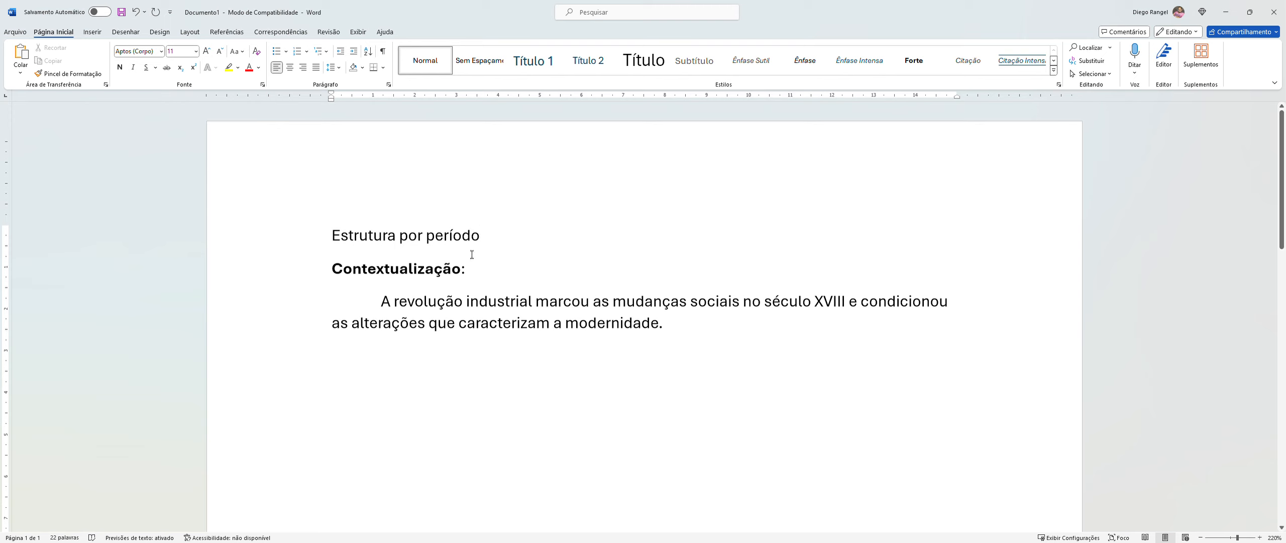
{"action": "key", "text": "End"}
{"action": "key", "text": "Return"}
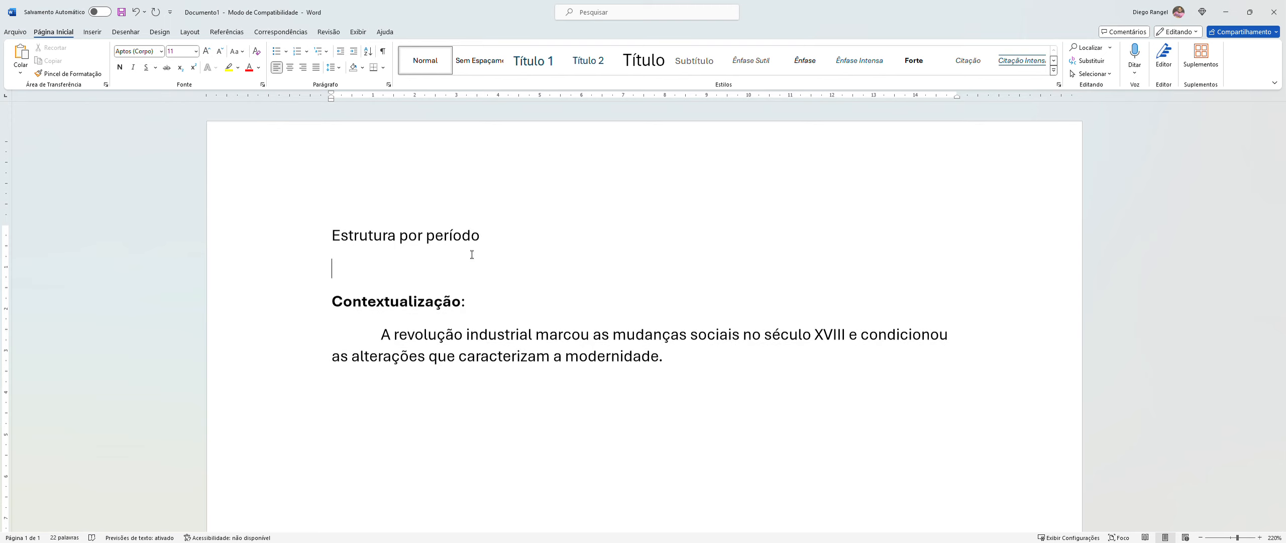
{"action": "type", "text": "O crescimento"}
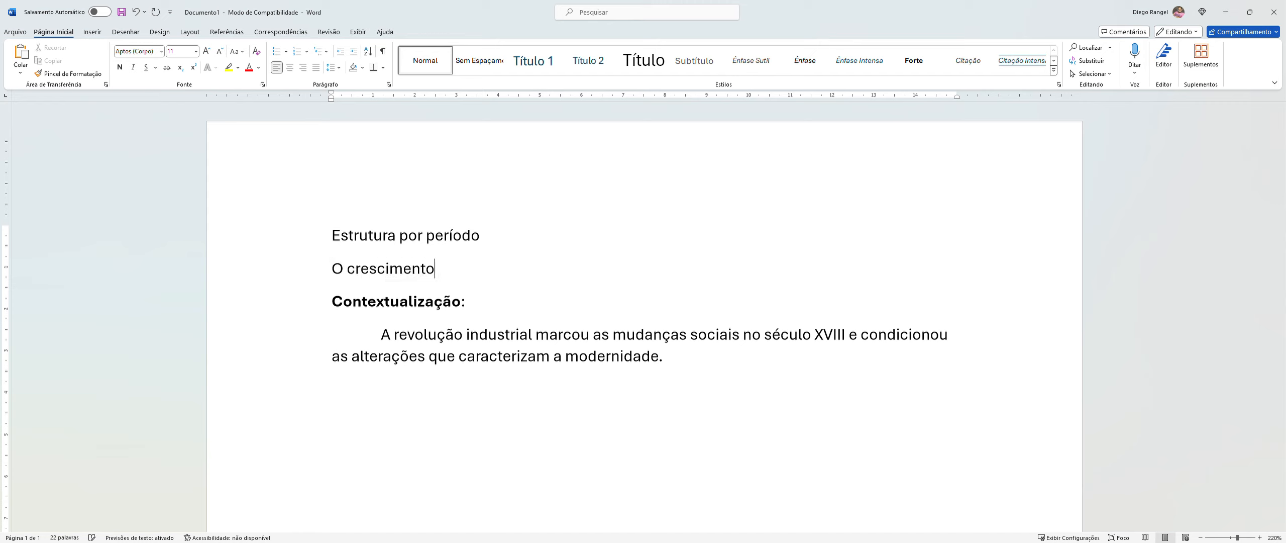
{"action": "type", "text": " populacional no "}
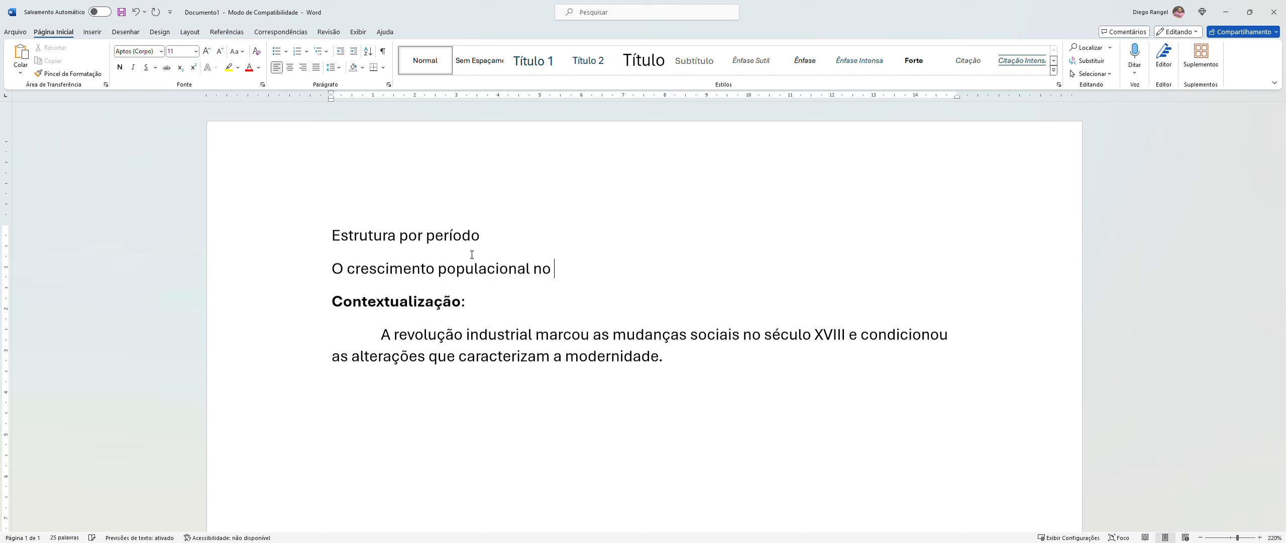
{"action": "type", "text": "Brasil"}
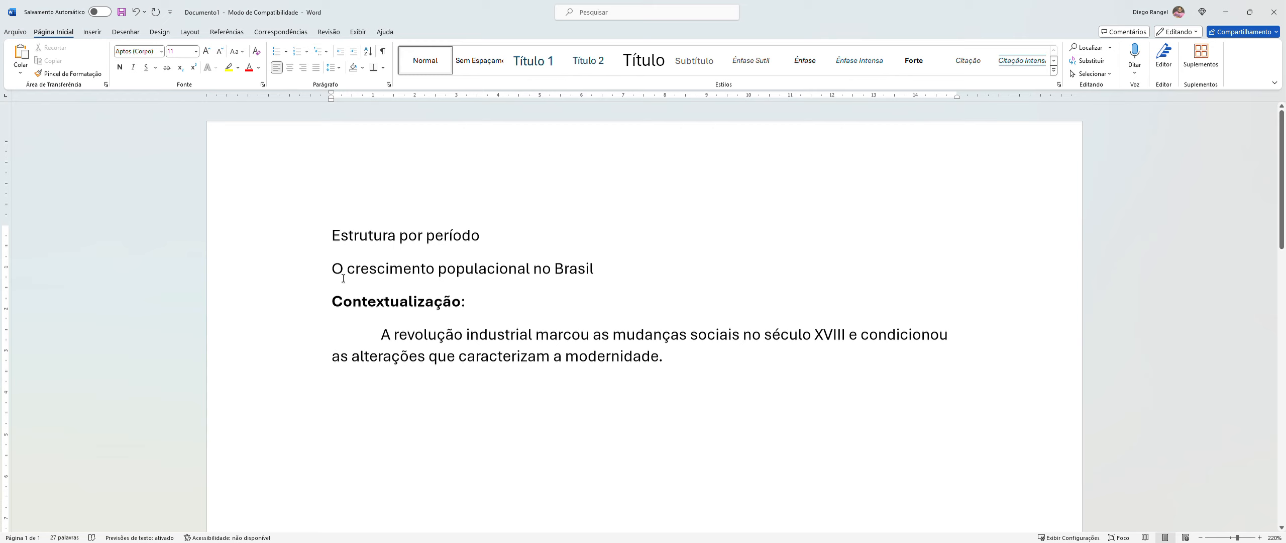
- Insert "em questão" before "no Brasil" in the theme line
{"action": "left_click_drag", "start_coordinate": [337, 276], "coordinate": [475, 269]}
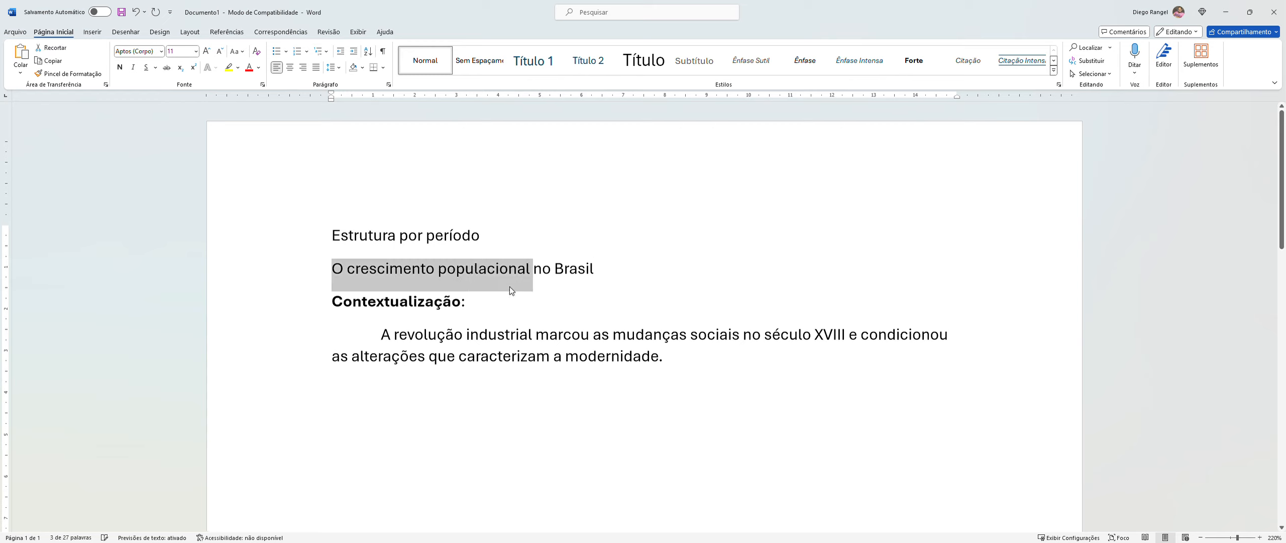
{"action": "left_click", "coordinate": [537, 279]}
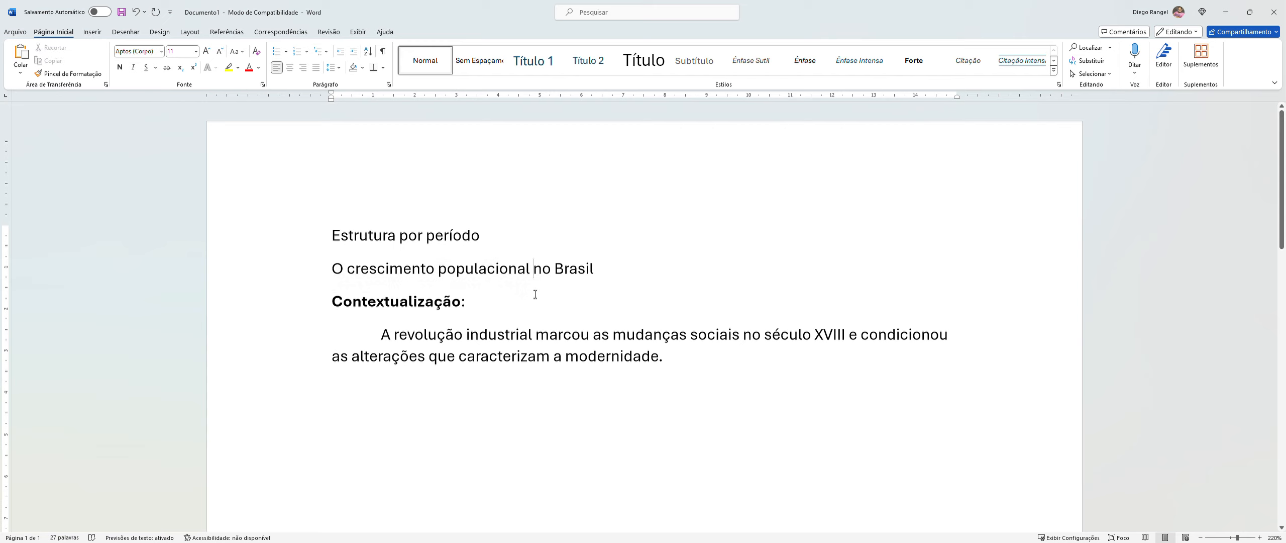
{"action": "type", "text": "em quest"}
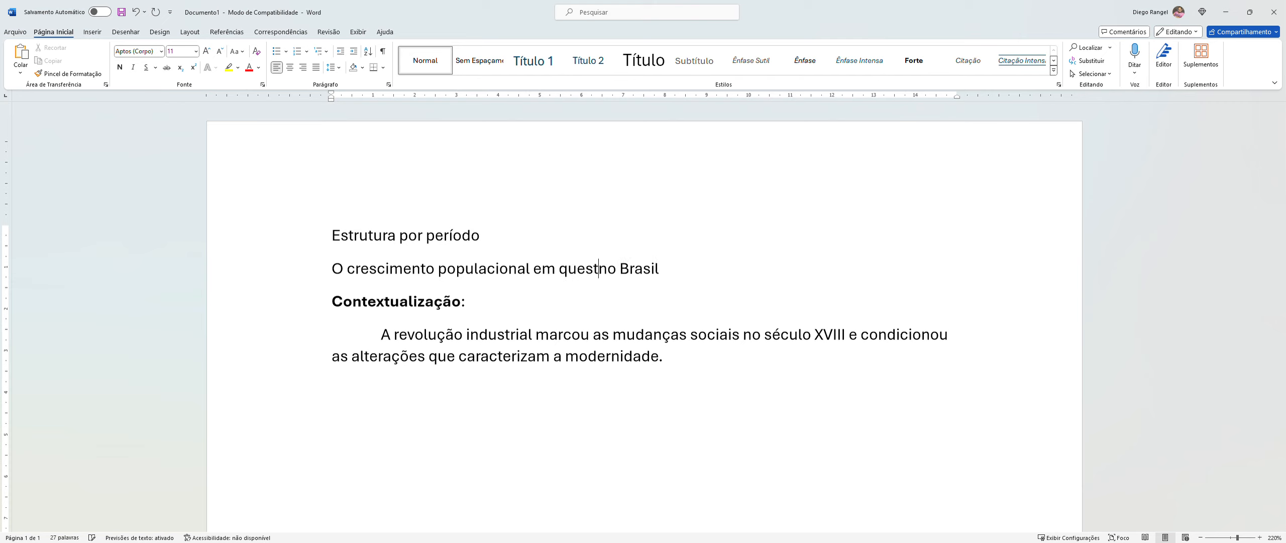
{"action": "type", "text": "ão"}
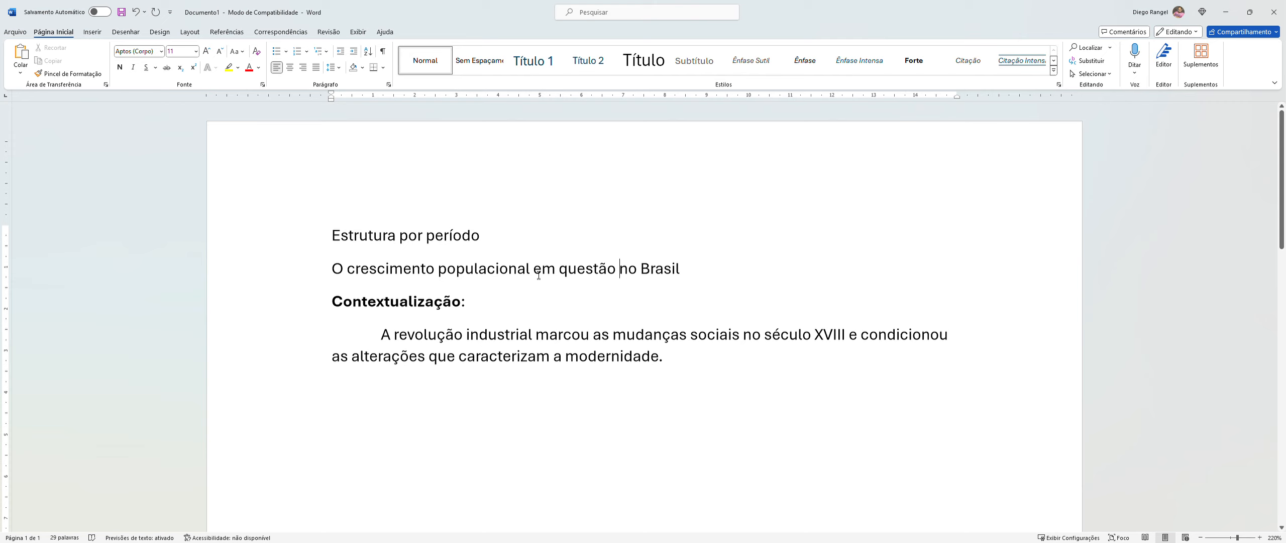
- Underline "O crescimento populacional" in the theme line
{"action": "left_click_drag", "start_coordinate": [333, 275], "coordinate": [532, 272]}
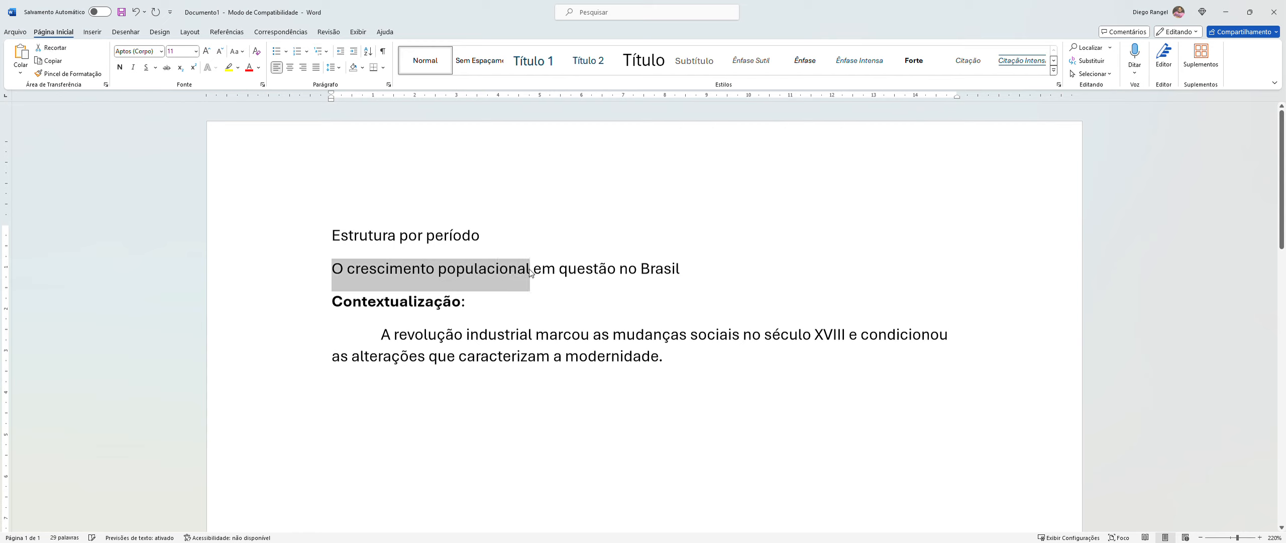
{"action": "key", "text": "ctrl+s"}
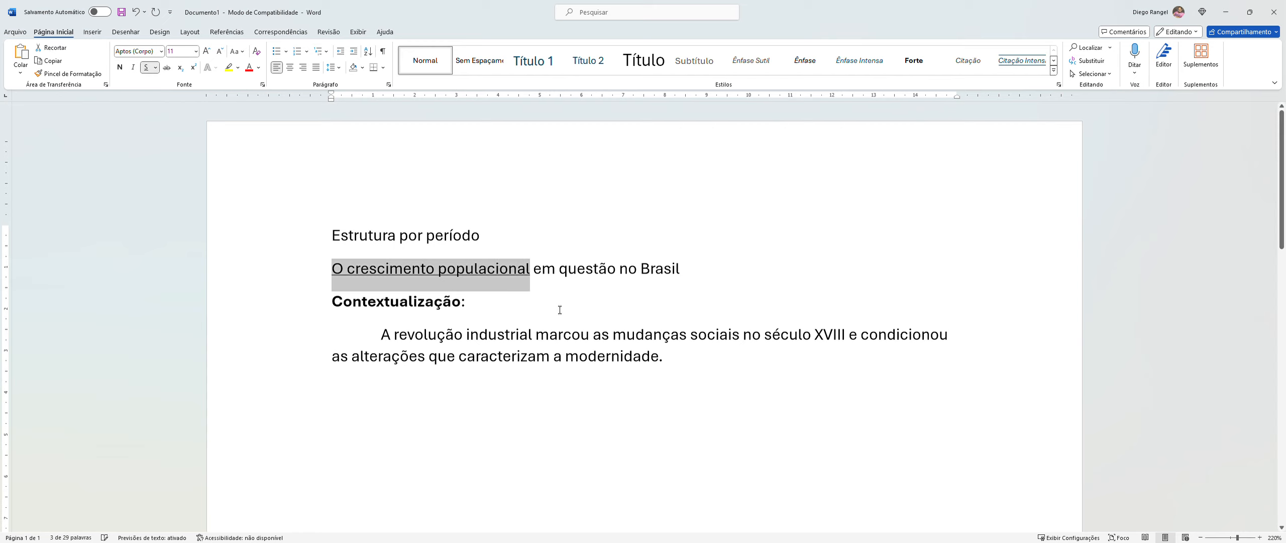
{"action": "left_click", "coordinate": [550, 323]}
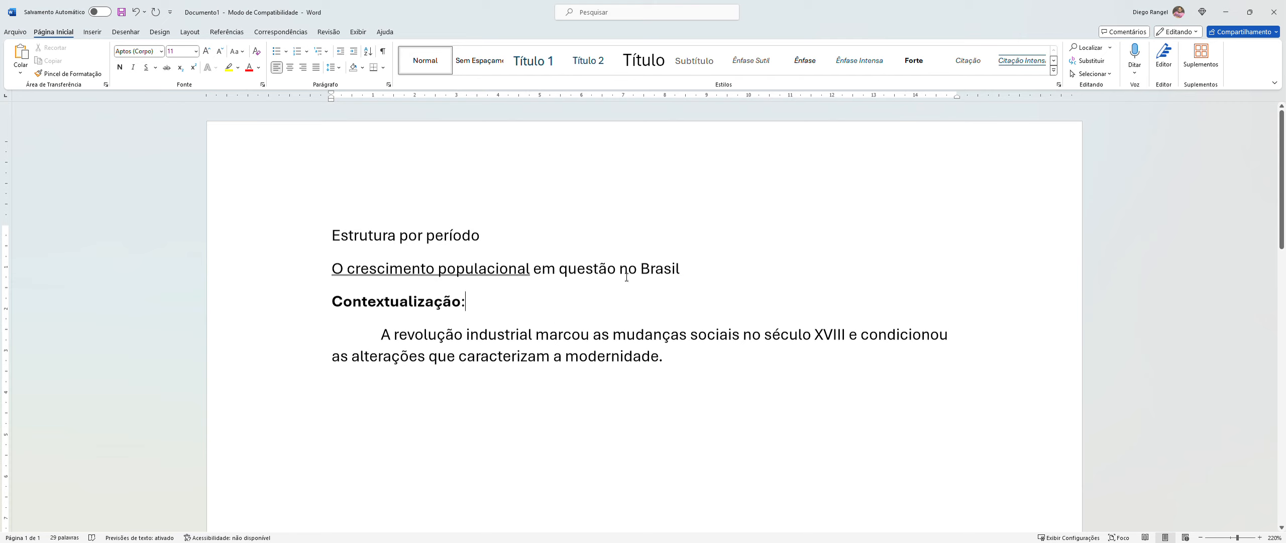
- Highlight "no Brasil" in turquoise and "em questão" in bright green in the theme line
{"action": "left_click_drag", "start_coordinate": [621, 274], "coordinate": [676, 273]}
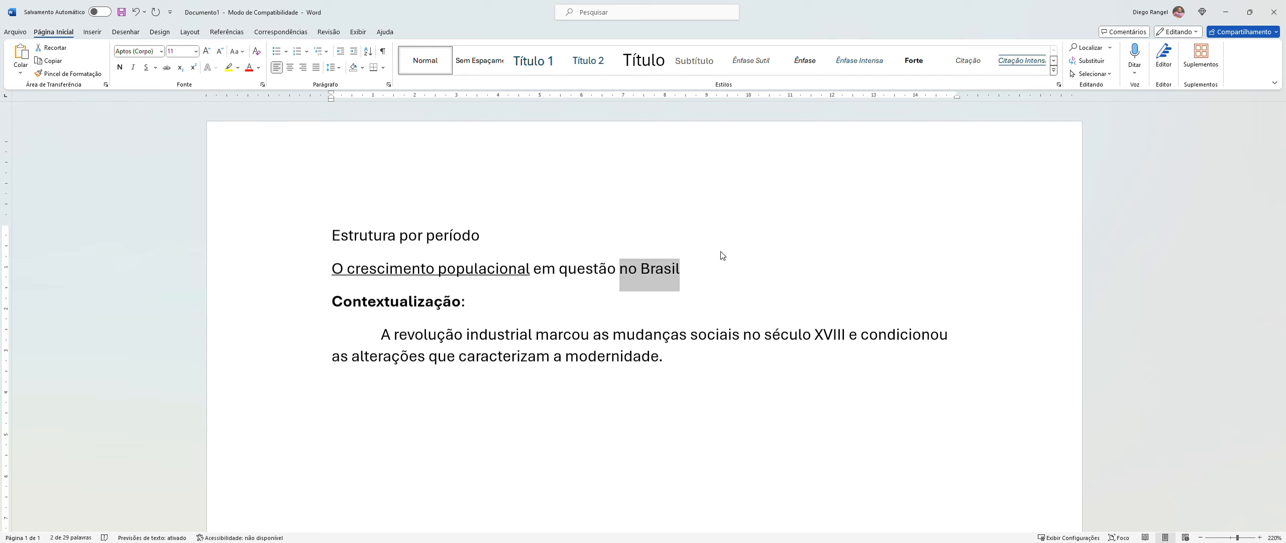
{"action": "key", "text": "ctrl+alt+h"}
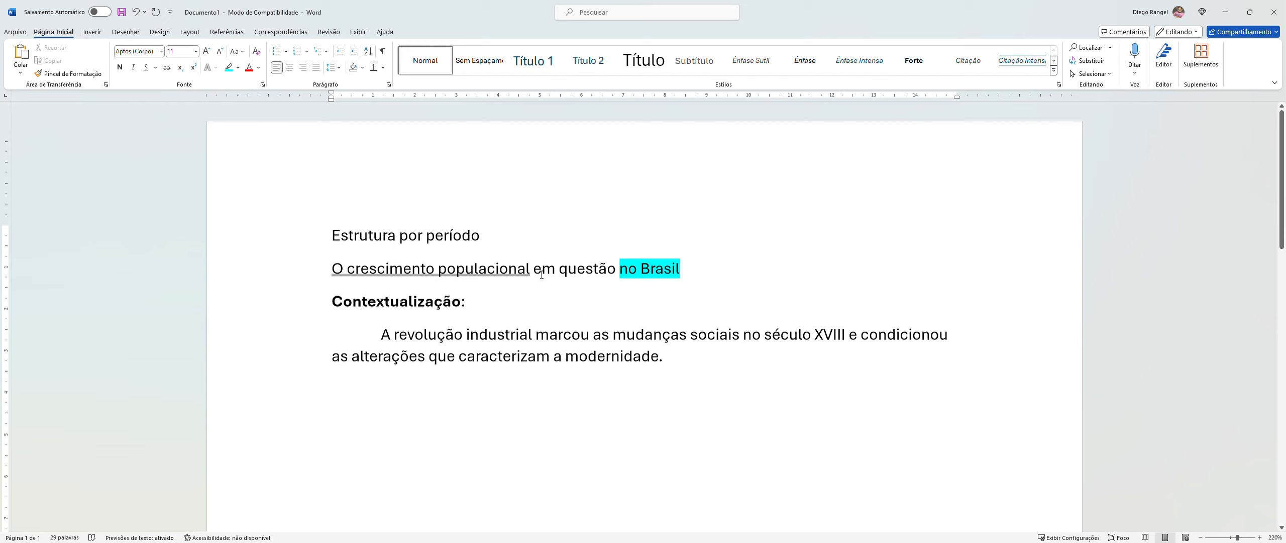
{"action": "left_click_drag", "start_coordinate": [540, 273], "coordinate": [593, 278]}
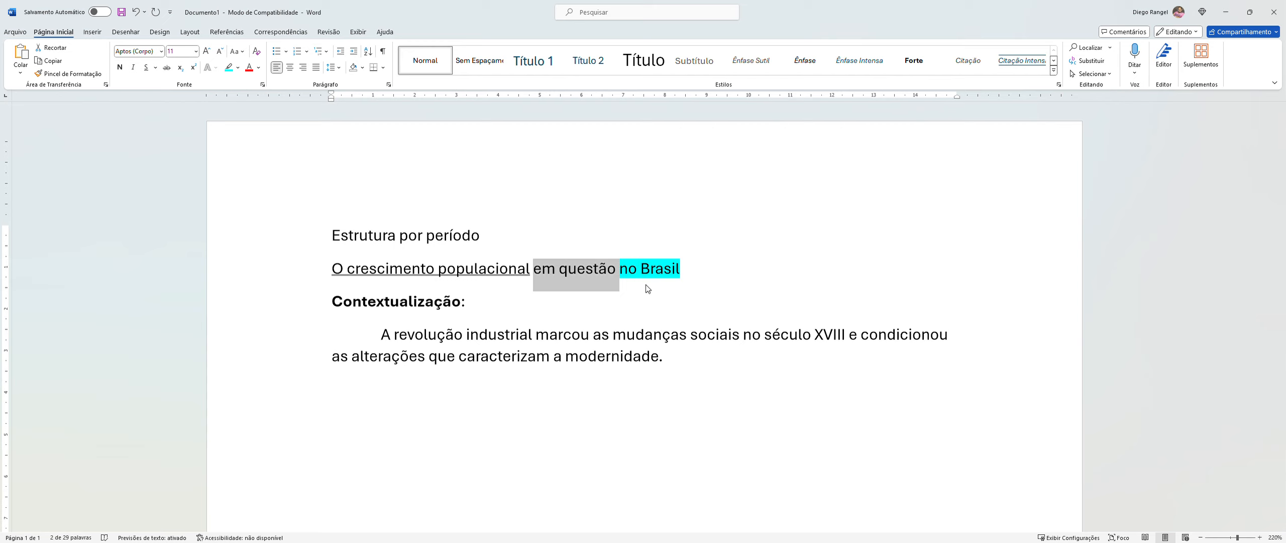
{"action": "key", "text": "ctrl+alt+h"}
{"action": "left_click", "coordinate": [682, 397]}
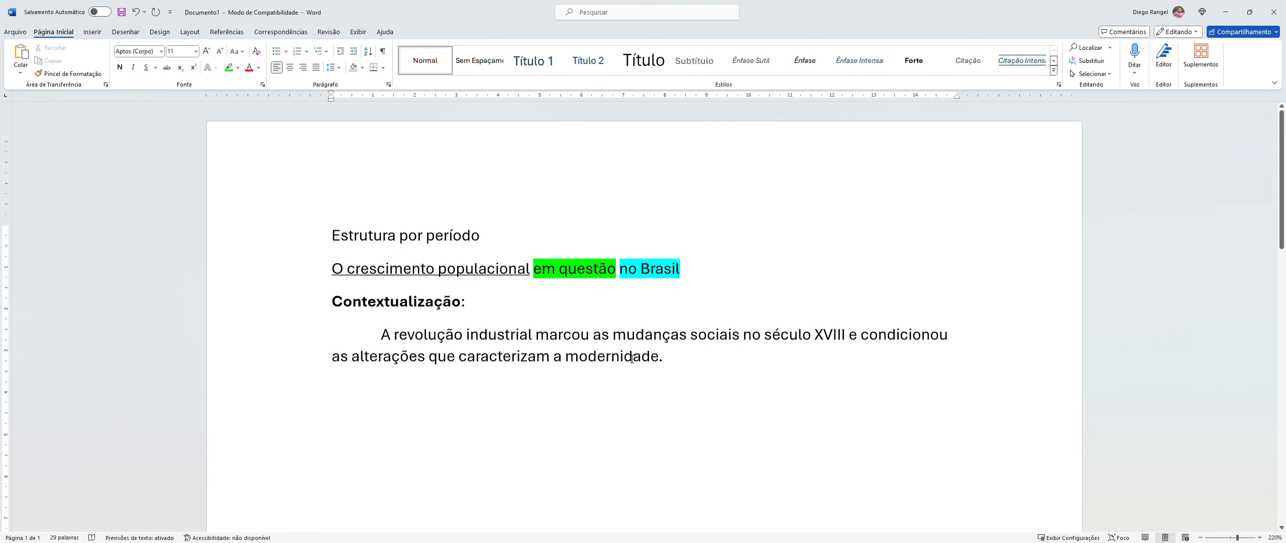
- Underline "mudanças sociais" and "as alterações" in the contextualization paragraph
{"action": "left_click_drag", "start_coordinate": [614, 335], "coordinate": [726, 335]}
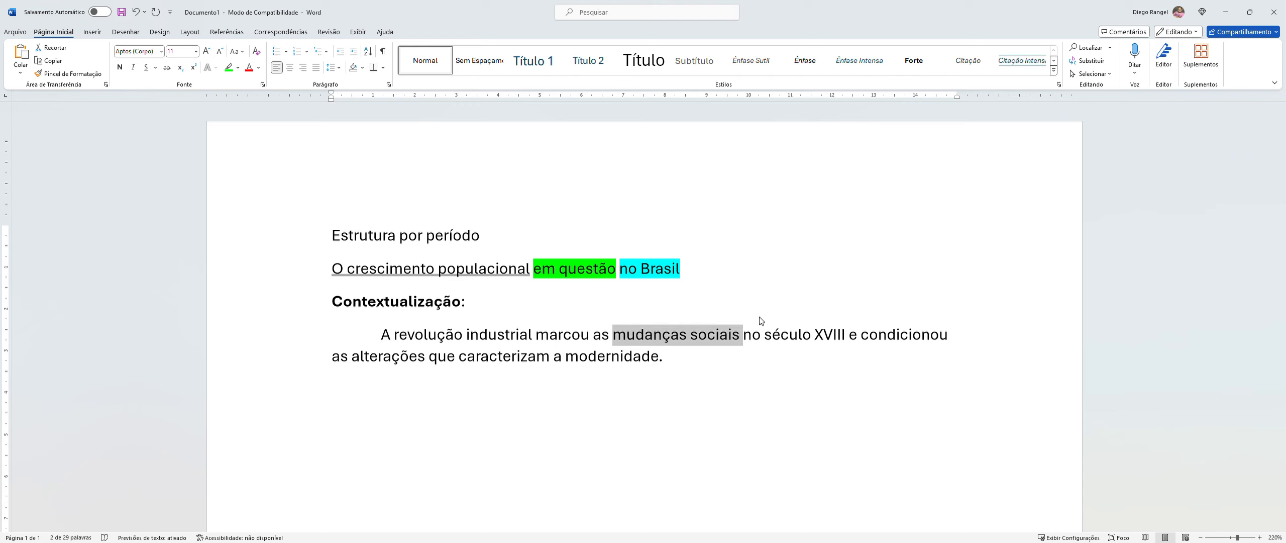
{"action": "key", "text": "ctrl+s"}
{"action": "left_click", "coordinate": [762, 395]}
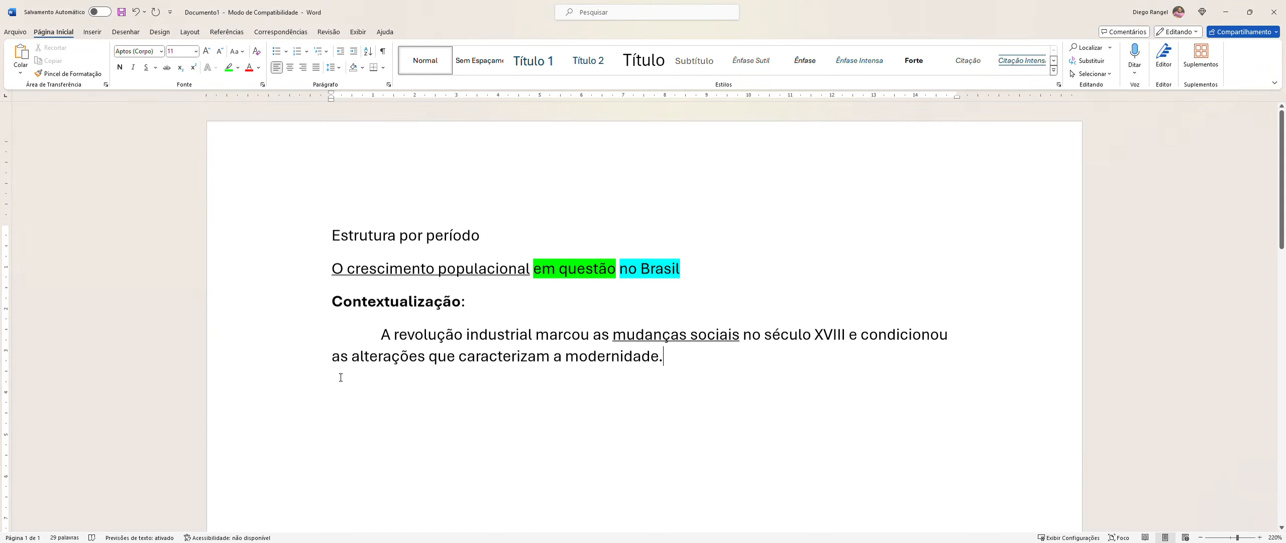
{"action": "left_click_drag", "start_coordinate": [337, 359], "coordinate": [429, 358]}
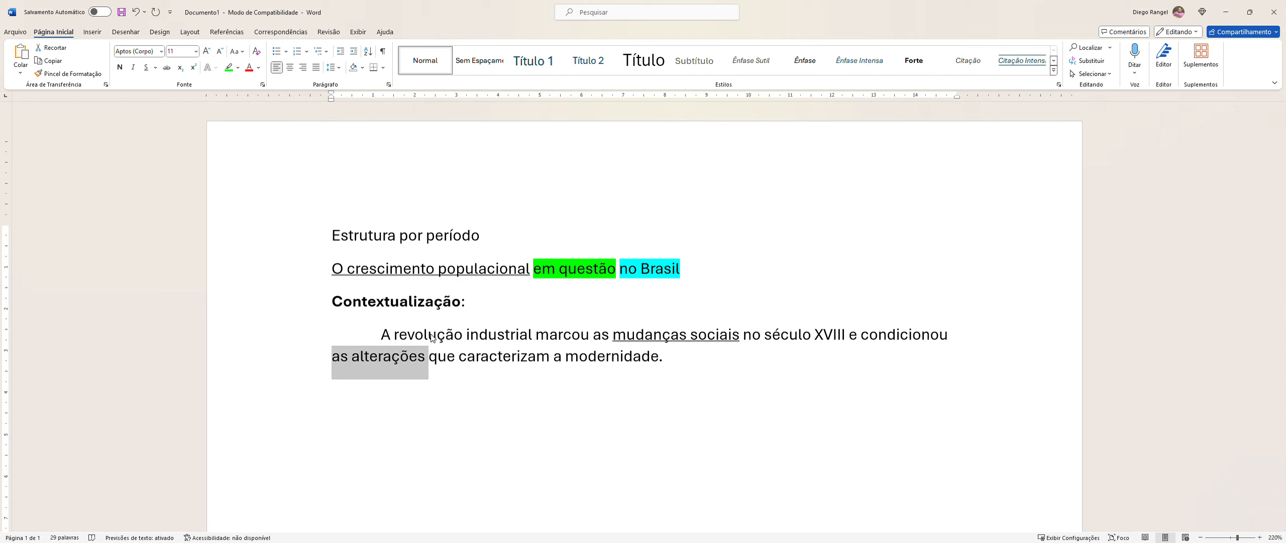
{"action": "key", "text": "ctrl+s"}
{"action": "left_click", "coordinate": [463, 418]}
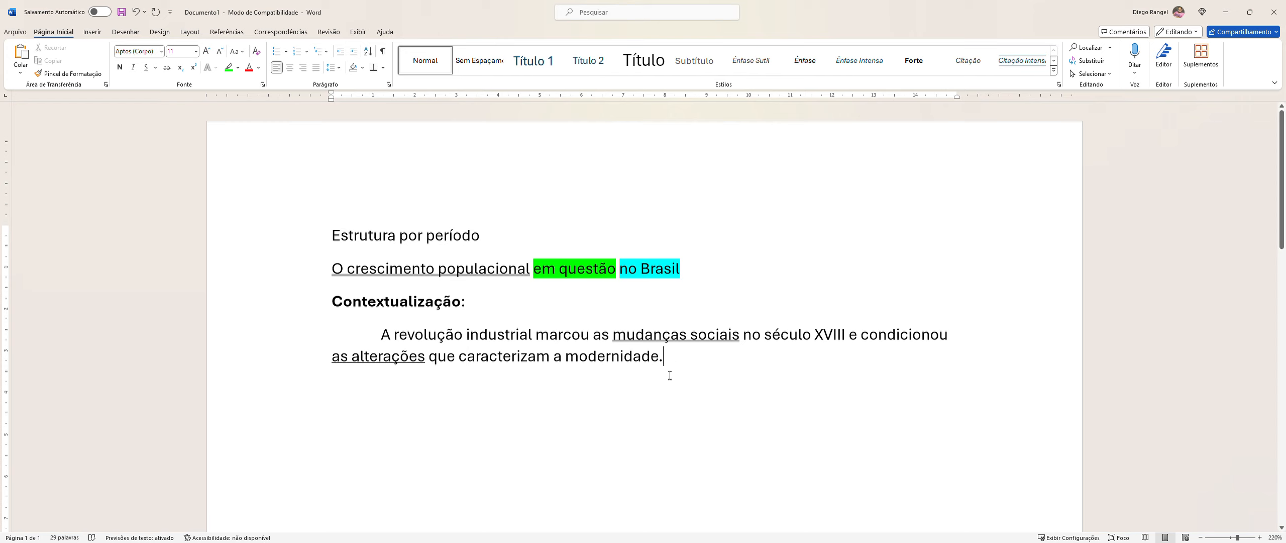
- Continue the paragraph with "No entanto, quando se considera o Brasil, percebe-se que o quadro social foi alterado de maneira brusca e sem planeja"
{"action": "type", "text": "No"}
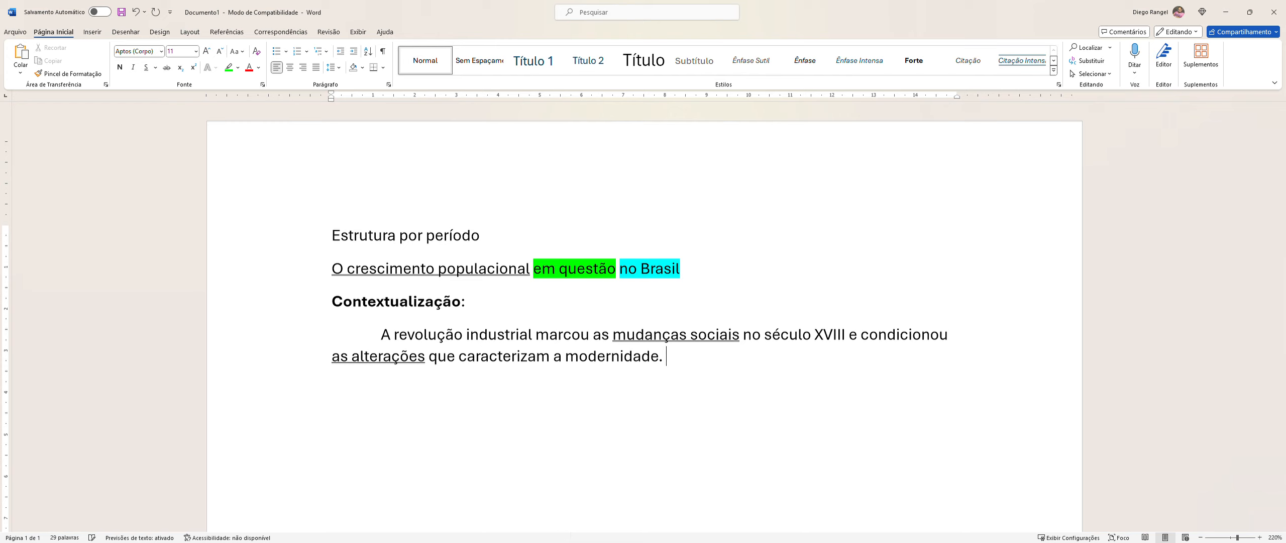
{"action": "type", "text": " entanto, quand"}
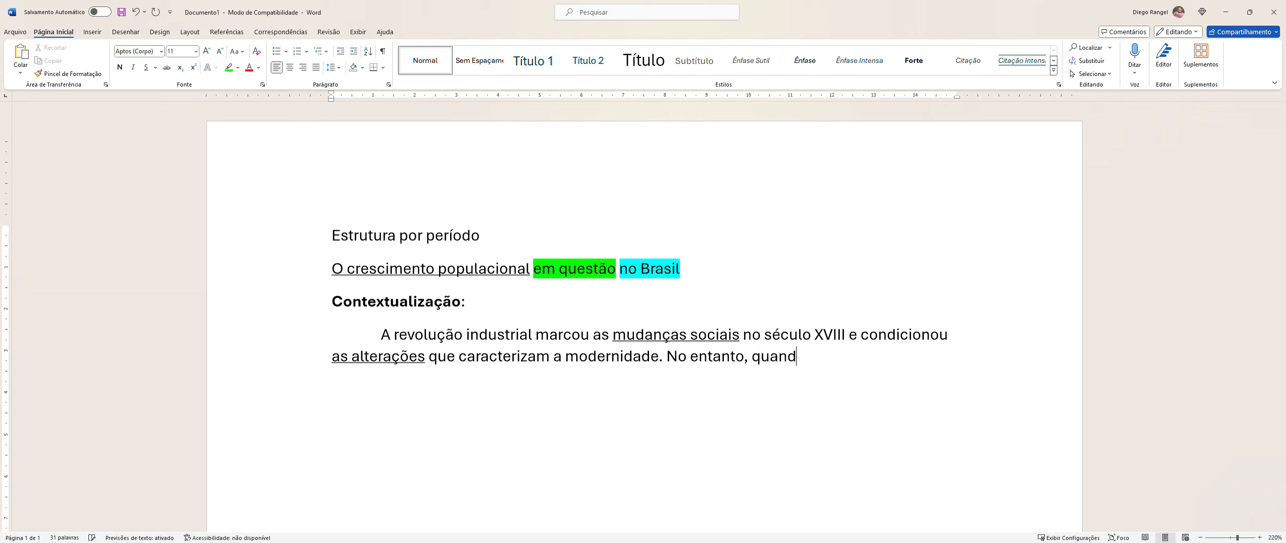
{"action": "type", "text": "o se conside"}
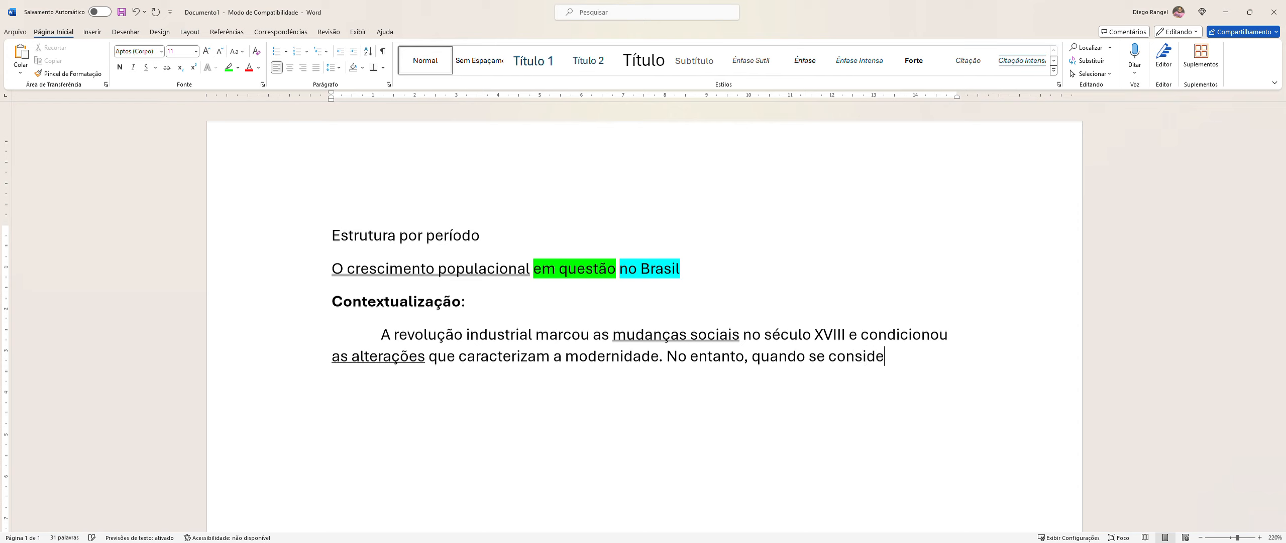
{"action": "type", "text": "ra o Brasil, percebe"}
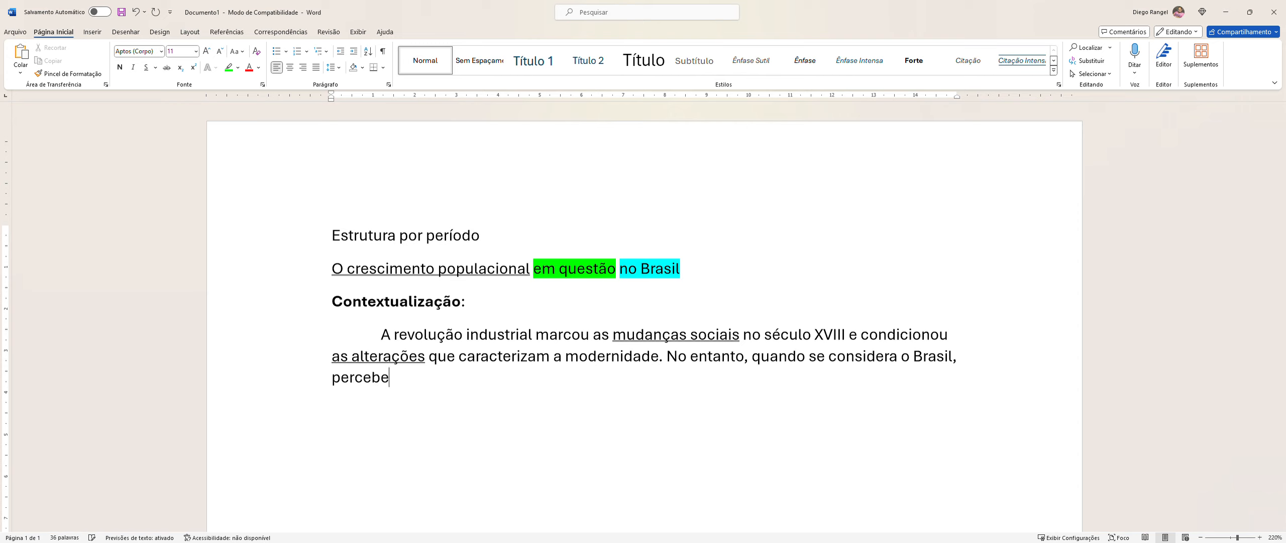
{"action": "type", "text": "-se que o quad"}
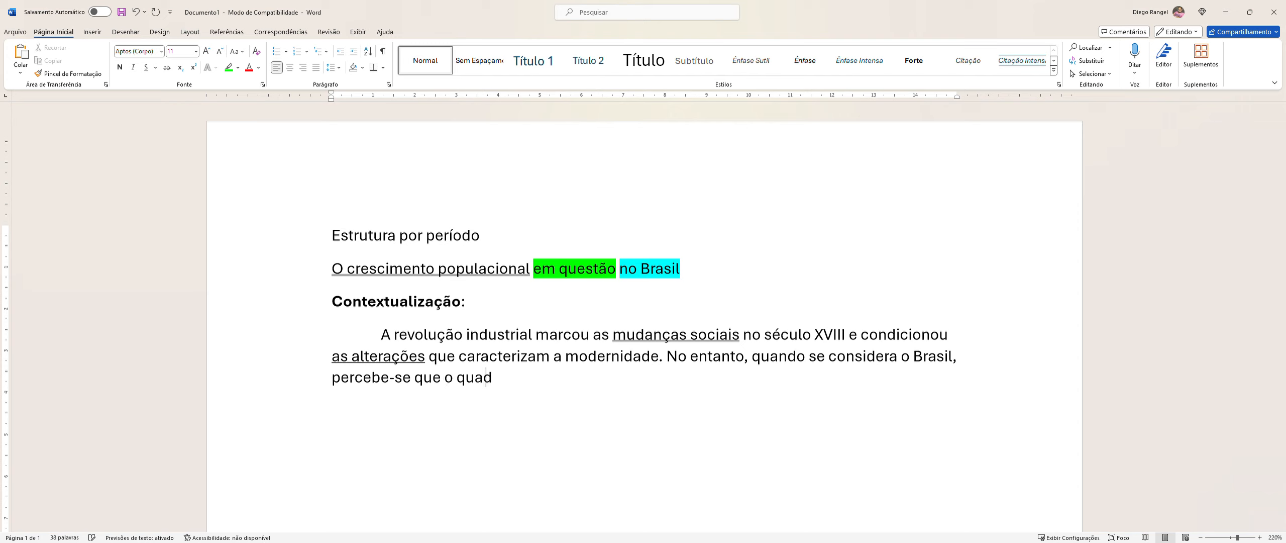
{"action": "type", "text": "ro social foi alterad"}
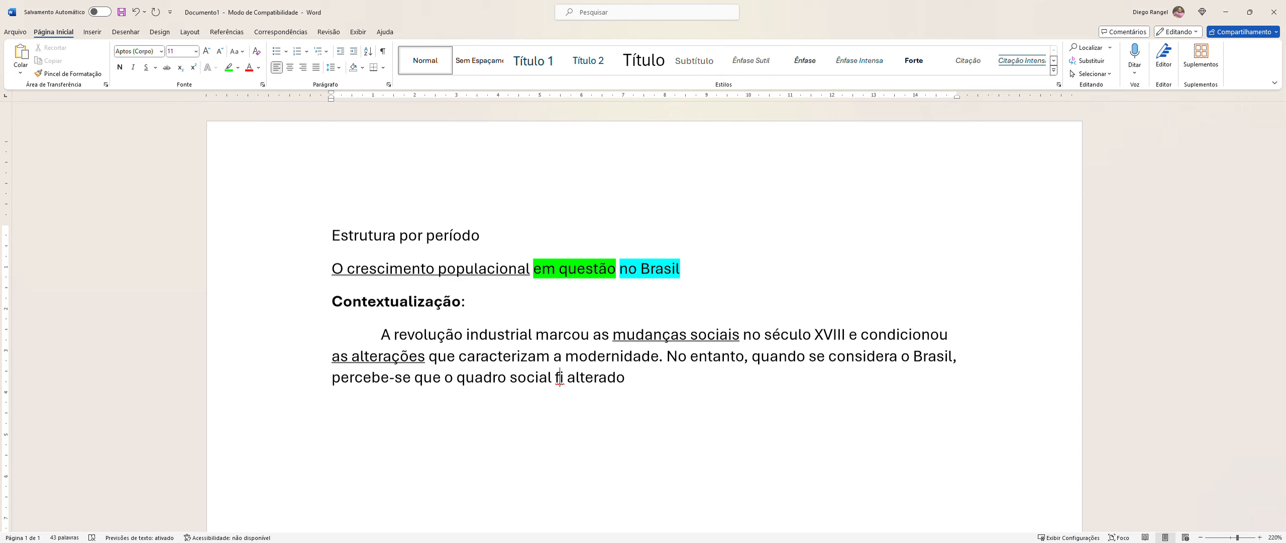
{"action": "type", "text": "o"}
{"action": "key", "text": "Right"}
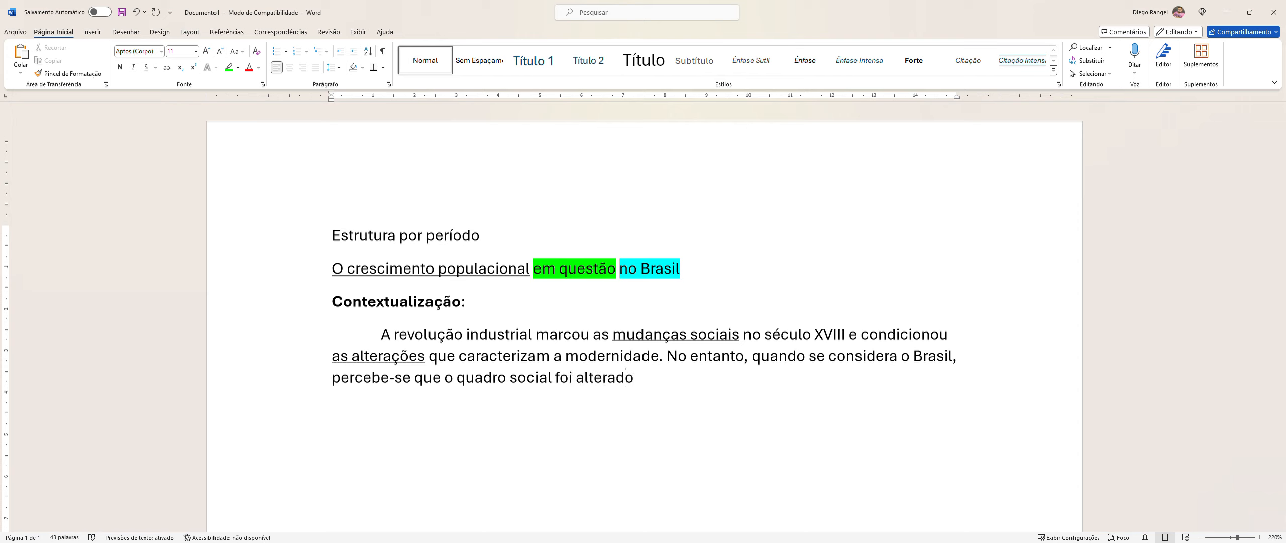
{"action": "type", "text": "de maneira bru"}
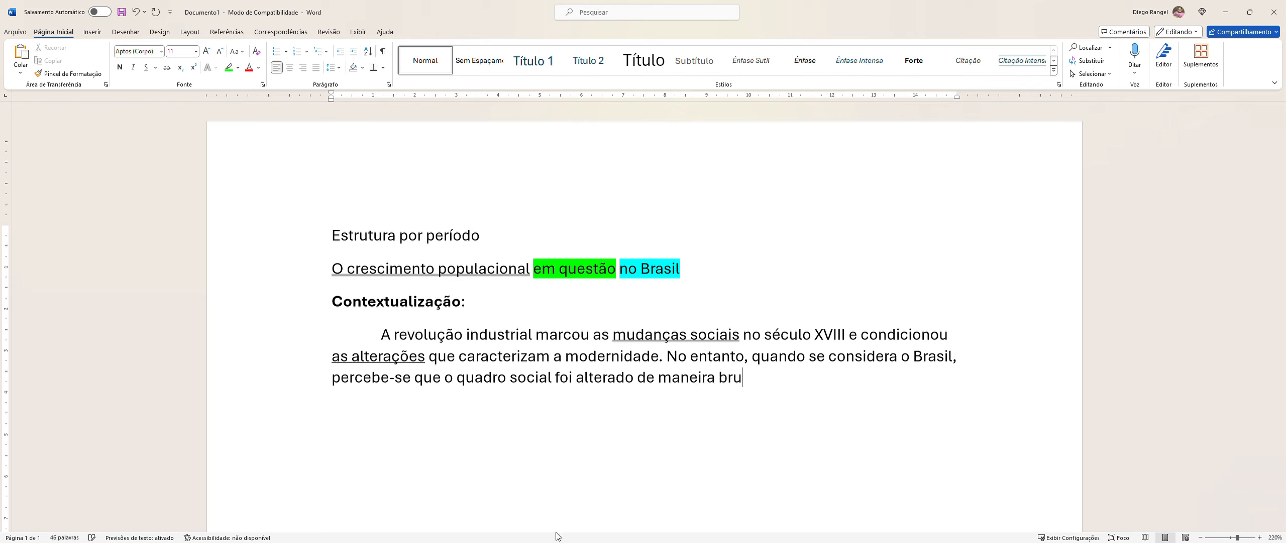
{"action": "type", "text": "sca e sem planeja"}
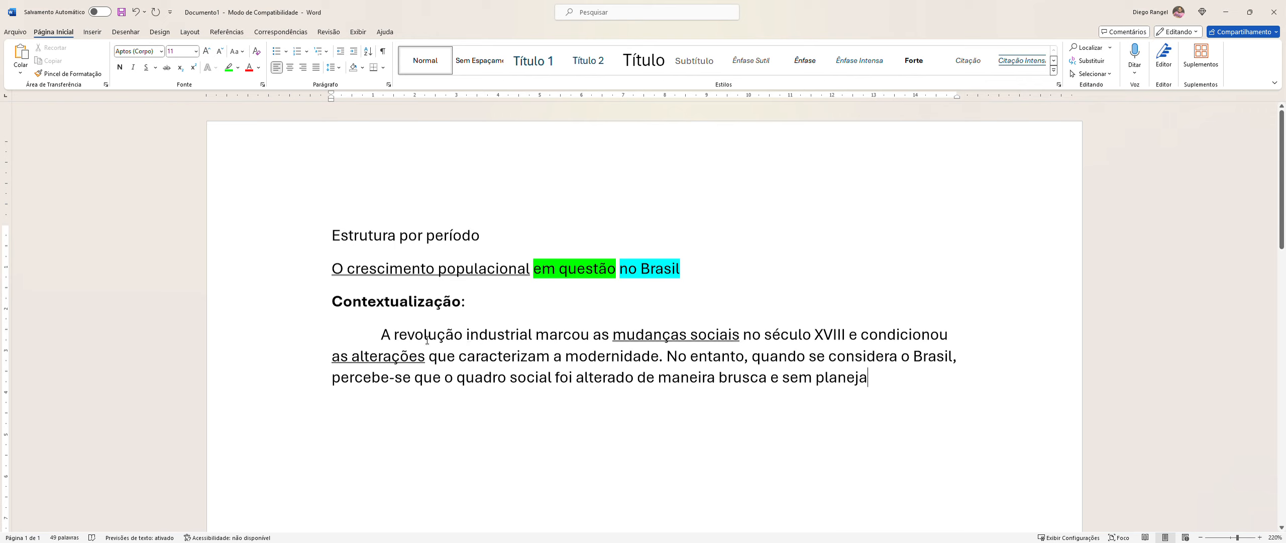
- Capitalize both words of "Revolução Industrial" at the start of the contextualization paragraph
{"action": "key", "text": "BackSpace"}
{"action": "type", "text": "R"}
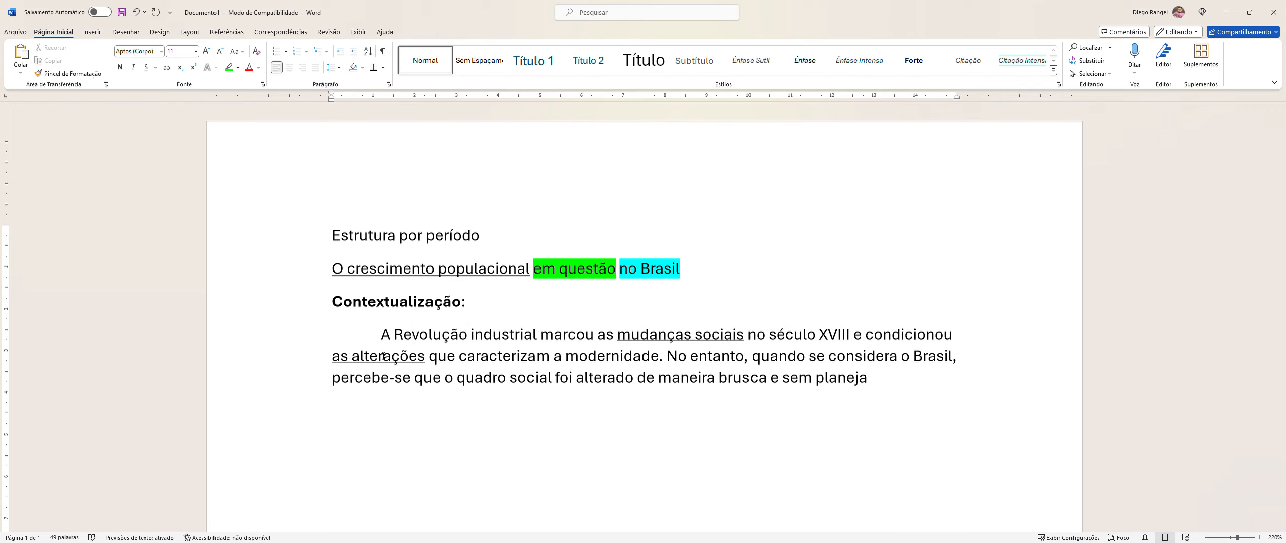
{"action": "left_click", "coordinate": [474, 334]}
{"action": "key", "text": "BackSpace"}
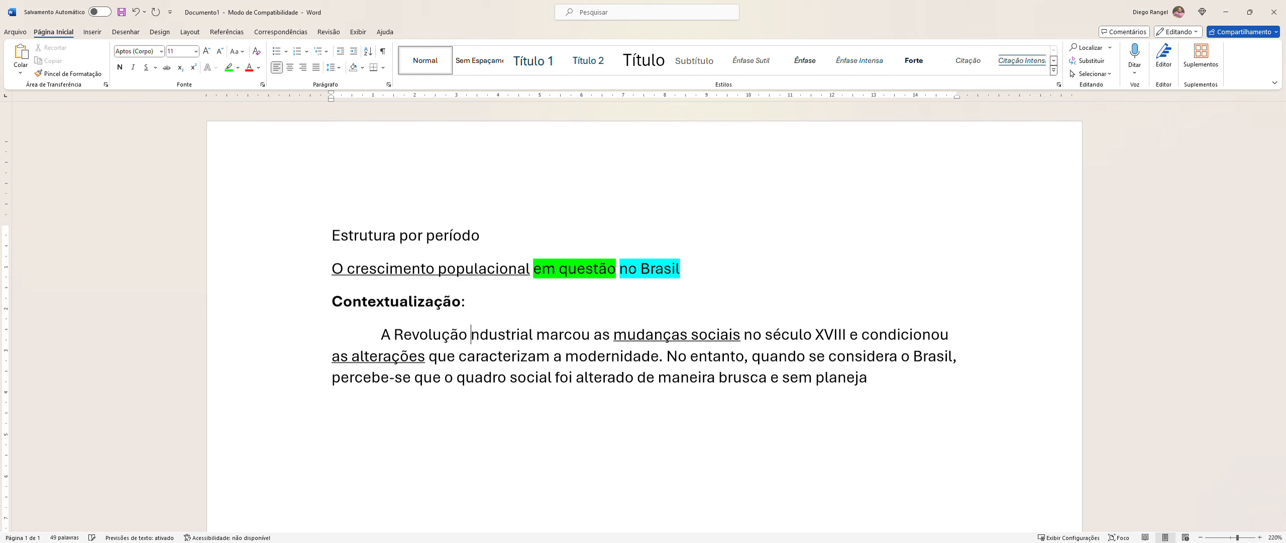
{"action": "type", "text": "I"}
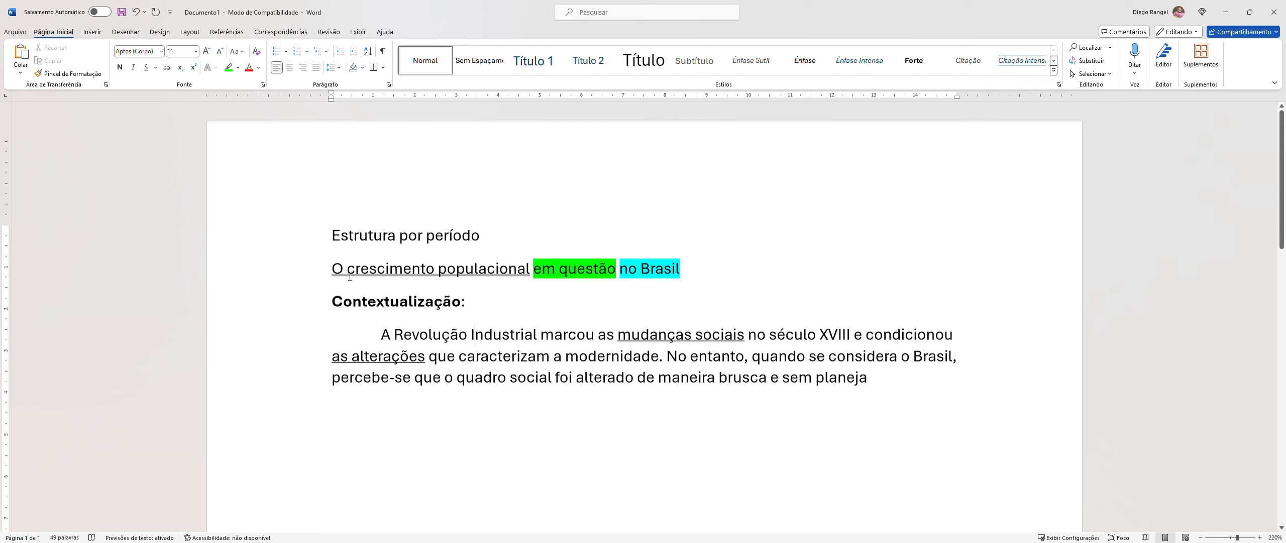
- Complete "planejamento" at the paragraph's end and continue with ", o que gerou um crescimento populacional desorganizado, situação"
{"action": "left_click_drag", "start_coordinate": [335, 268], "coordinate": [686, 274]}
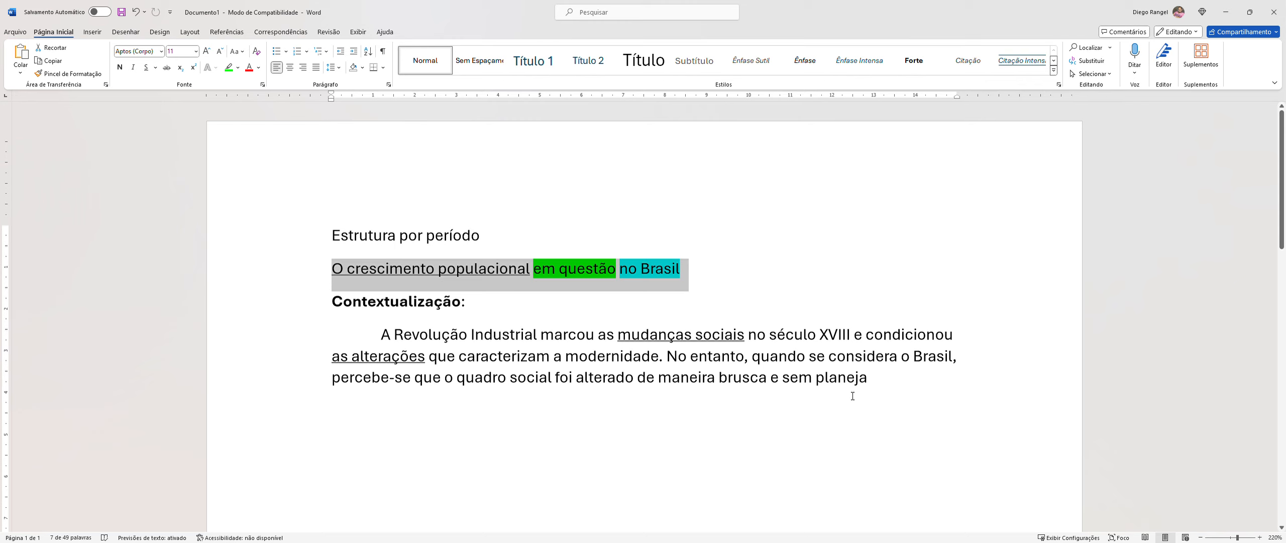
{"action": "left_click", "coordinate": [872, 381]}
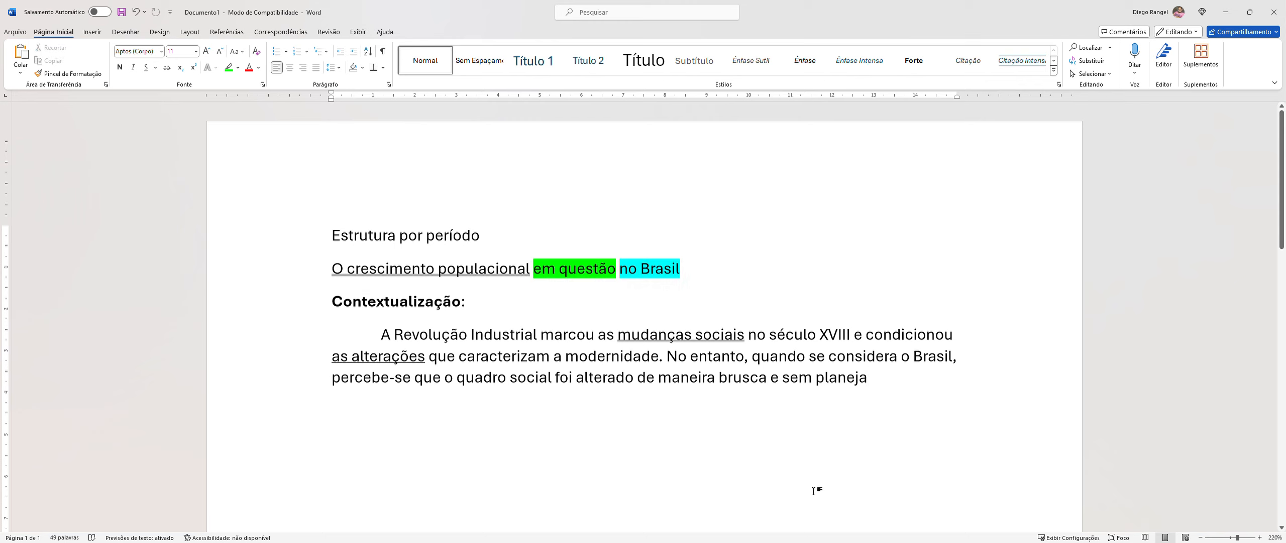
{"action": "type", "text": "ment"}
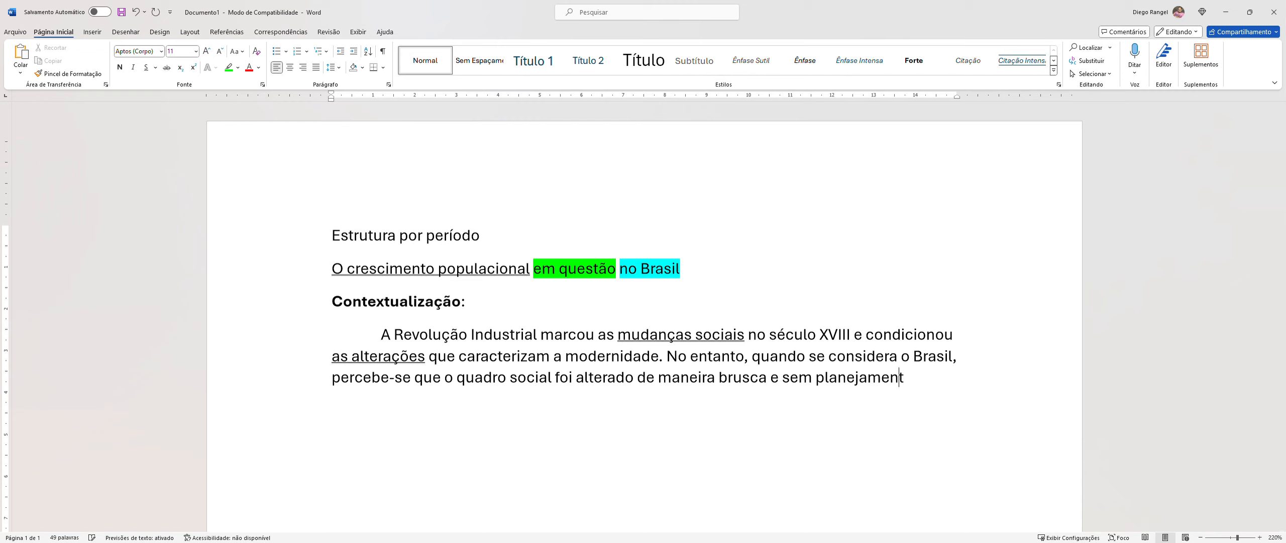
{"action": "type", "text": "o, o que "}
{"action": "type", "text": "gerou um"}
{"action": "type", "text": " crs"}
{"action": "key", "text": "BackSpace"}
{"action": "type", "text": "escie"}
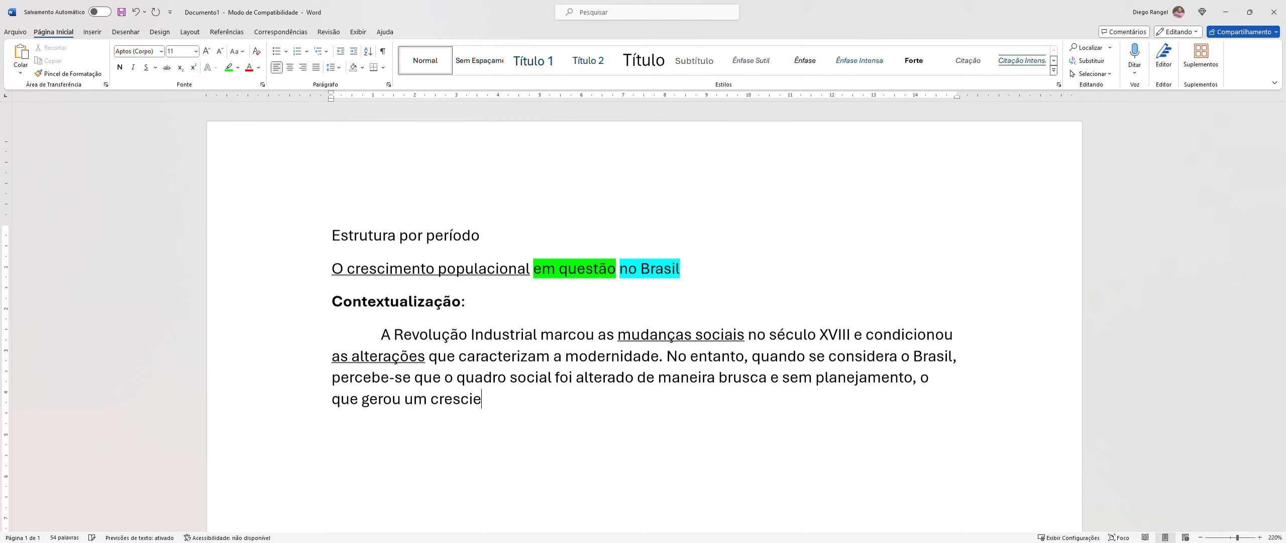
{"action": "key", "text": "BackSpace"}
{"action": "type", "text": "mento popul"}
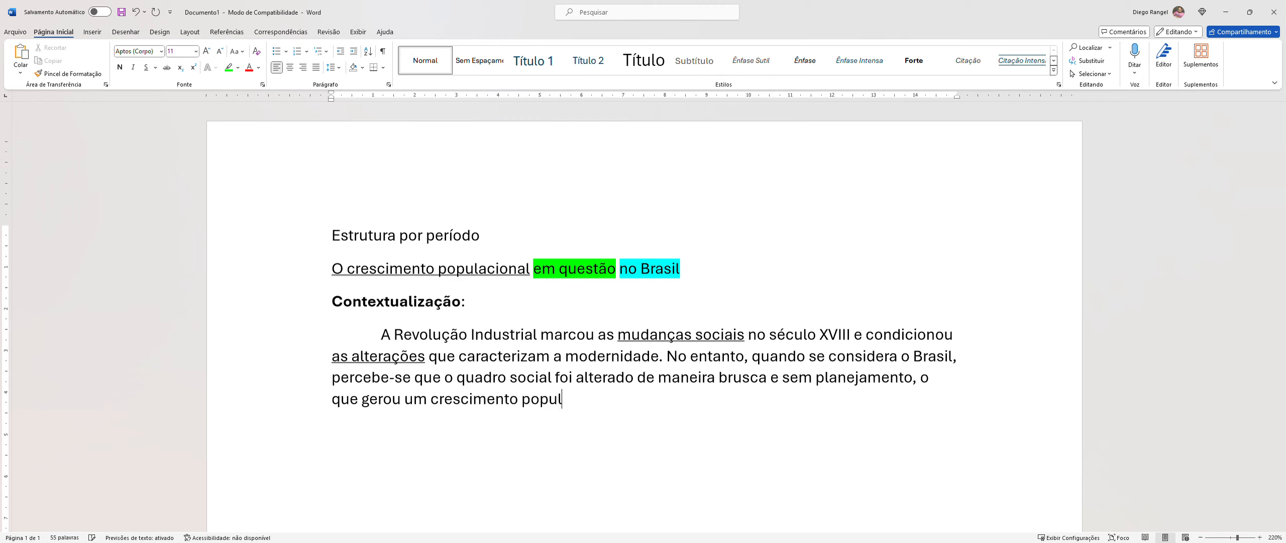
{"action": "type", "text": "acional desorganiz"}
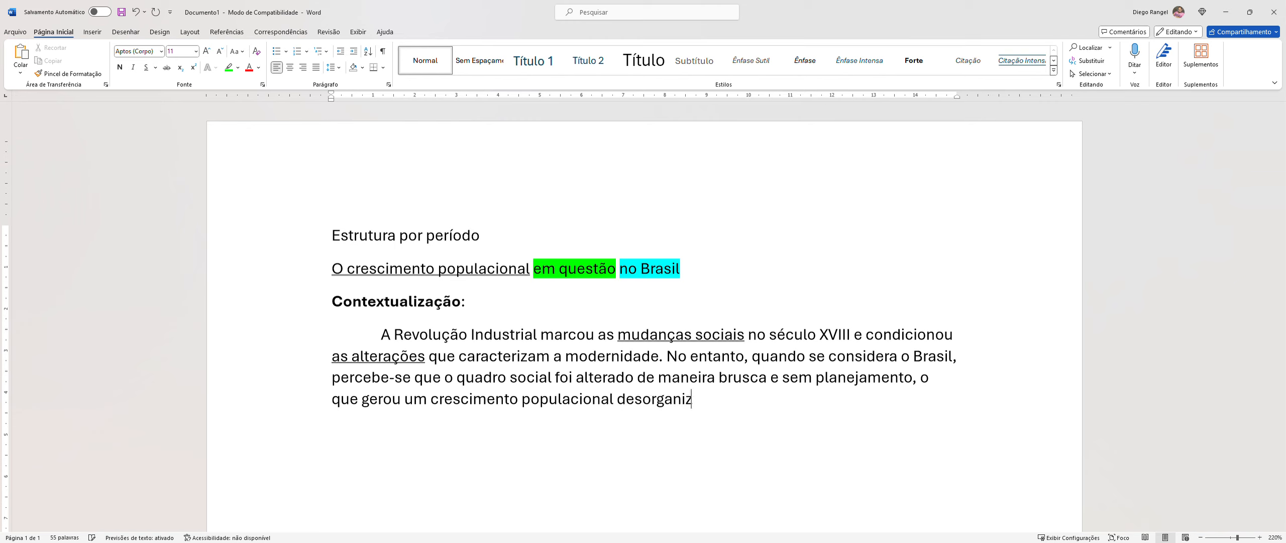
{"action": "type", "text": "ado, situação "}
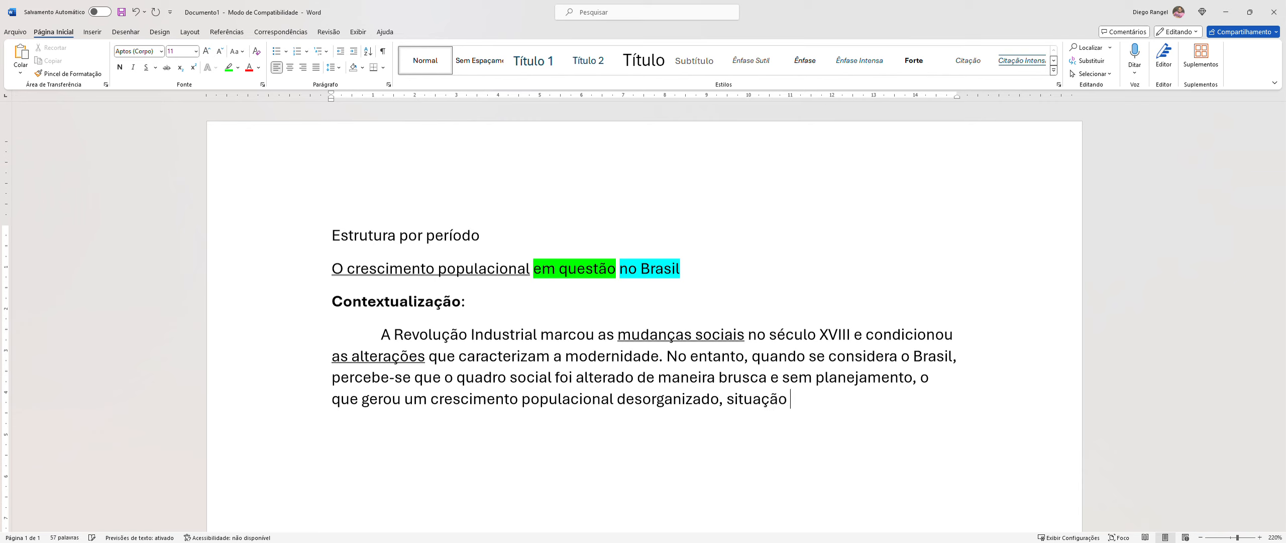
{"action": "type", "text": "que deve ser d"}
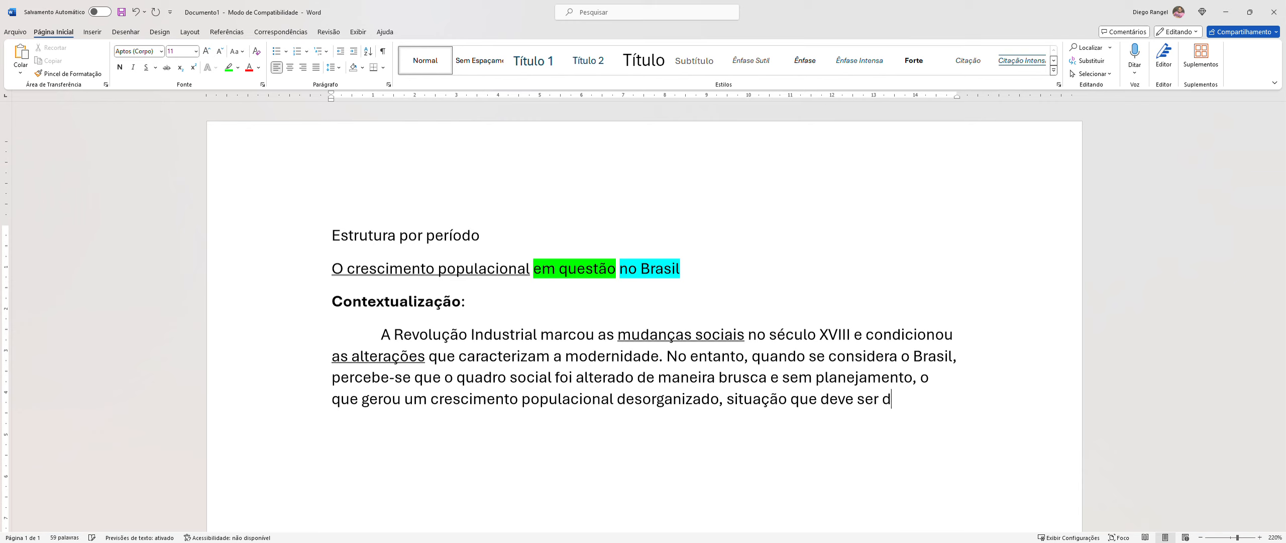
{"action": "type", "text": "ebatida"}
{"action": "key", "text": "BackSpace"}
{"action": "key", "text": "BackSpace"}
{"action": "key", "text": "BackSpace"}
{"action": "key", "text": "BackSpace"}
{"action": "key", "text": "BackSpace"}
{"action": "key", "text": "BackSpace"}
{"action": "key", "text": "BackSpace"}
{"action": "key", "text": "BackSpace"}
{"action": "type", "text": "repensada"}
{"action": "key", "text": "BackSpace"}
{"action": "key", "text": "BackSpace"}
{"action": "key", "text": "BackSpace"}
{"action": "key", "text": "BackSpace"}
{"action": "key", "text": "BackSpace"}
{"action": "key", "text": "BackSpace"}
{"action": "key", "text": "BackSpace"}
{"action": "key", "text": "BackSpace"}
{"action": "key", "text": "BackSpace"}
{"action": "key", "text": "BackSpace"}
{"action": "key", "text": "BackSpace"}
{"action": "key", "text": "BackSpace"}
{"action": "key", "text": "BackSpace"}
{"action": "key", "text": "BackSpace"}
{"action": "key", "text": "BackSpace"}
{"action": "key", "text": "BackSpace"}
{"action": "key", "text": "BackSpace"}
{"action": "key", "text": "BackSpace"}
- Finish the sentence after "situação" so it reads "que está em questão na realidade atual."
{"action": "type", "text": "ent"}
{"action": "key", "text": "BackSpace"}
{"action": "type", "text": "stá em quest"}
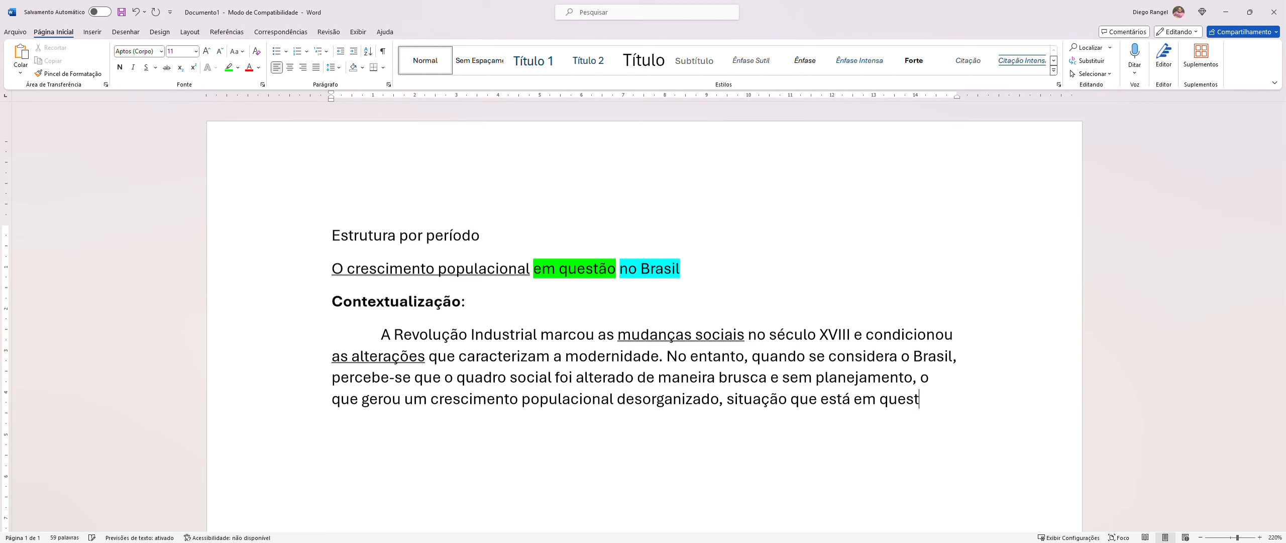
{"action": "type", "text": "ão na reali"}
{"action": "type", "text": "dade"}
{"action": "type", "text": " atual"}
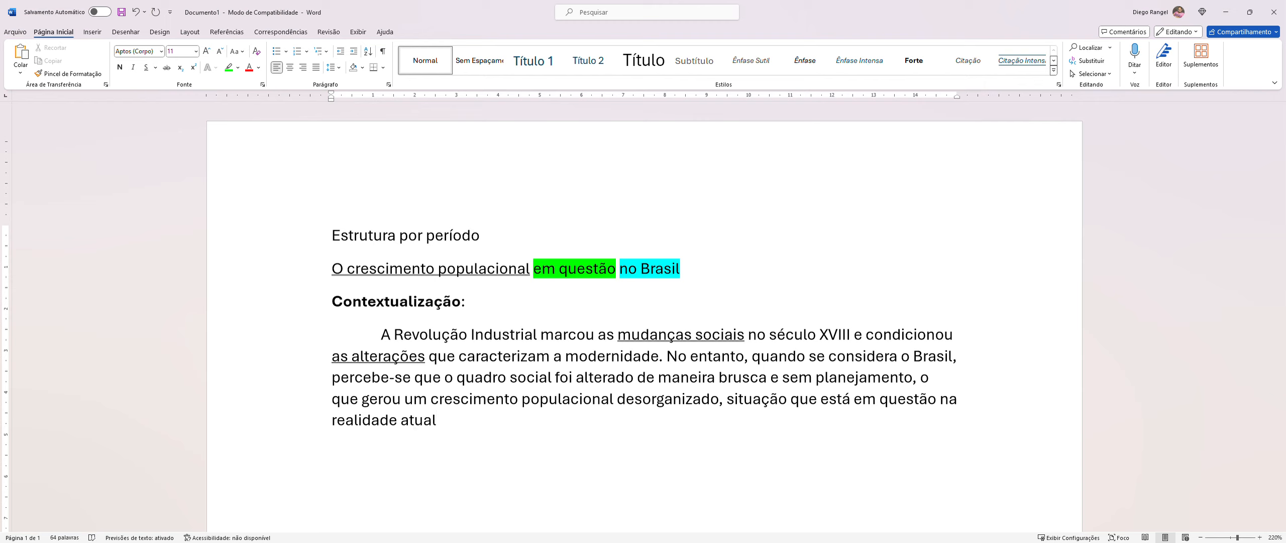
{"action": "type", "text": "."}
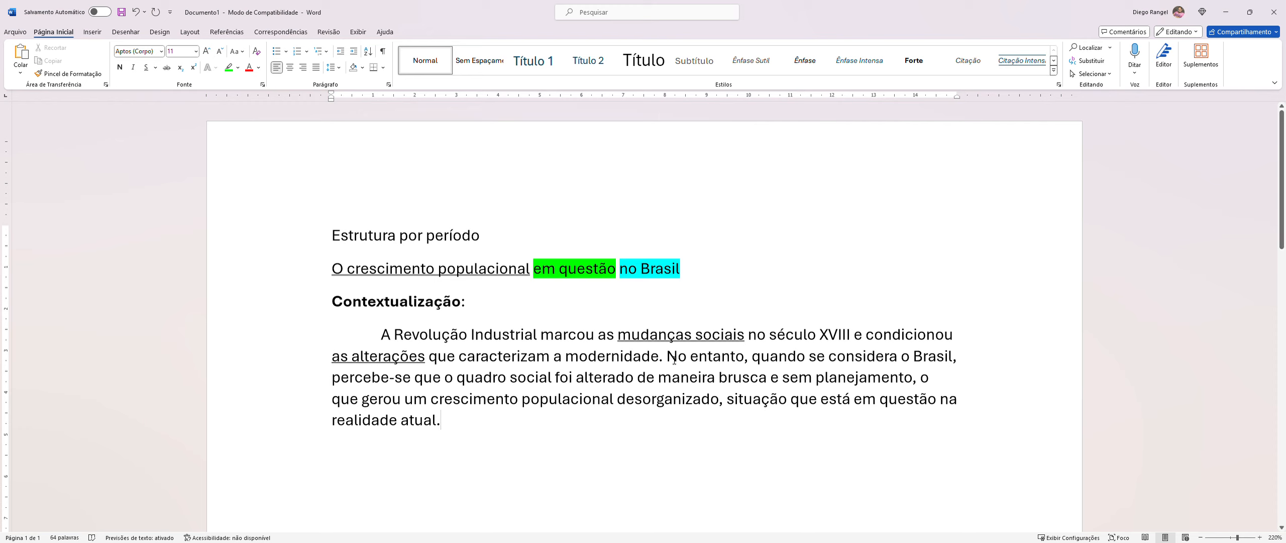
- Justify the contextualization paragraph from "A Revolução Industrial" through "realidade atual"
{"action": "left_click_drag", "start_coordinate": [673, 360], "coordinate": [622, 420]}
{"action": "left_click_drag", "start_coordinate": [477, 423], "coordinate": [441, 421]}
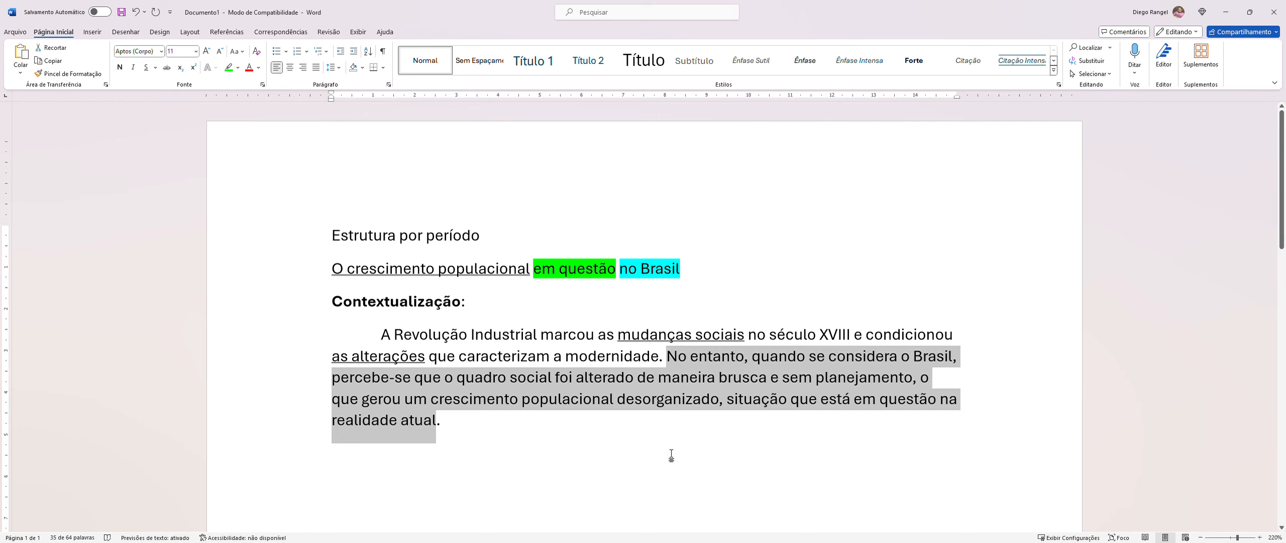
{"action": "left_click", "coordinate": [621, 428]}
{"action": "left_click_drag", "start_coordinate": [385, 336], "coordinate": [438, 418]}
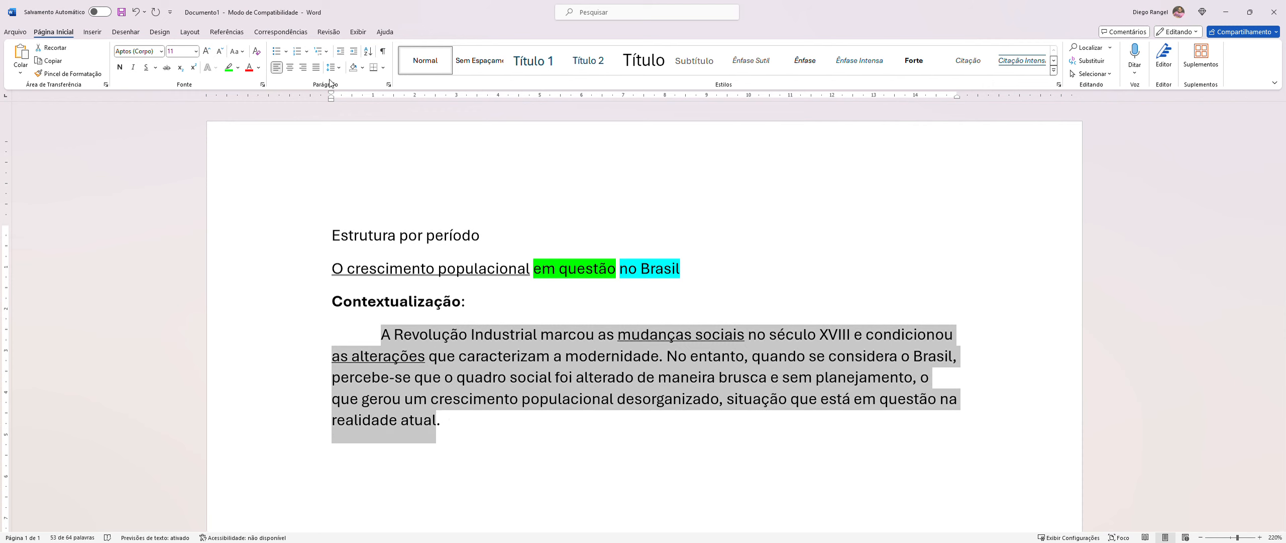
{"action": "left_click", "coordinate": [316, 67]}
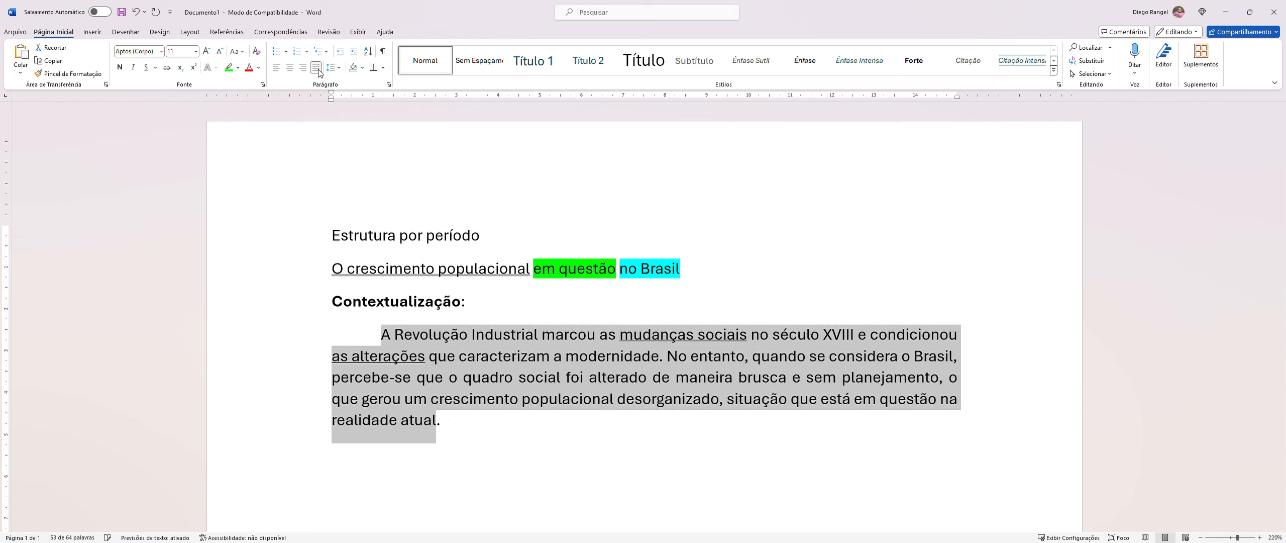
{"action": "left_click", "coordinate": [443, 426]}
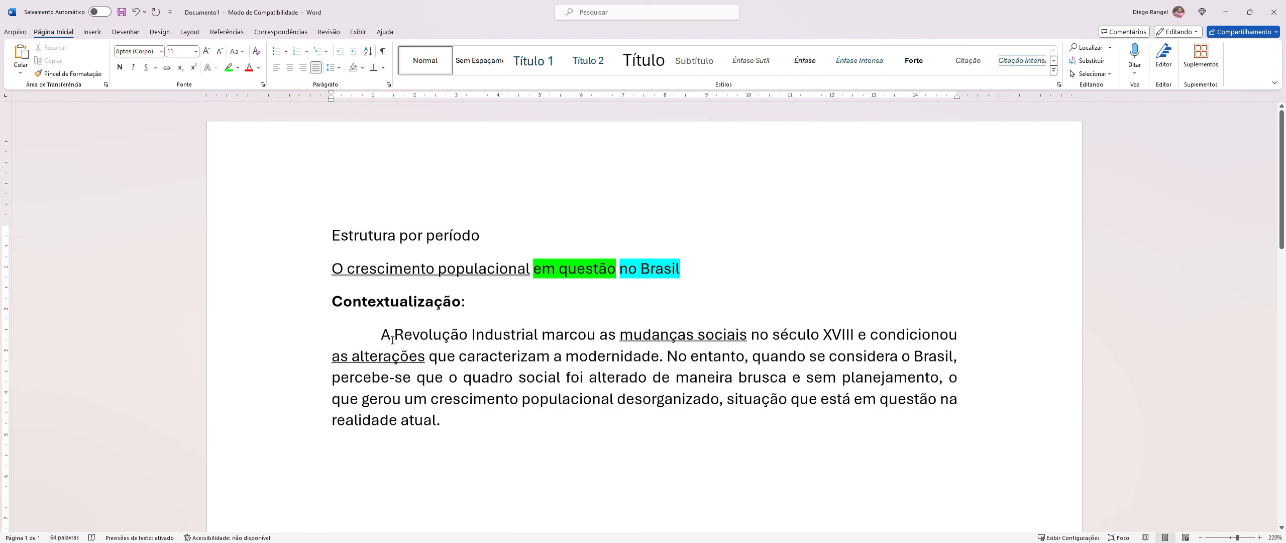
- Add the closing sentence "Esse quadro se deve à concentração industrial em regiões específicas e a não atuação estatal." to the paragraph
{"action": "left_click_drag", "start_coordinate": [383, 336], "coordinate": [637, 367]}
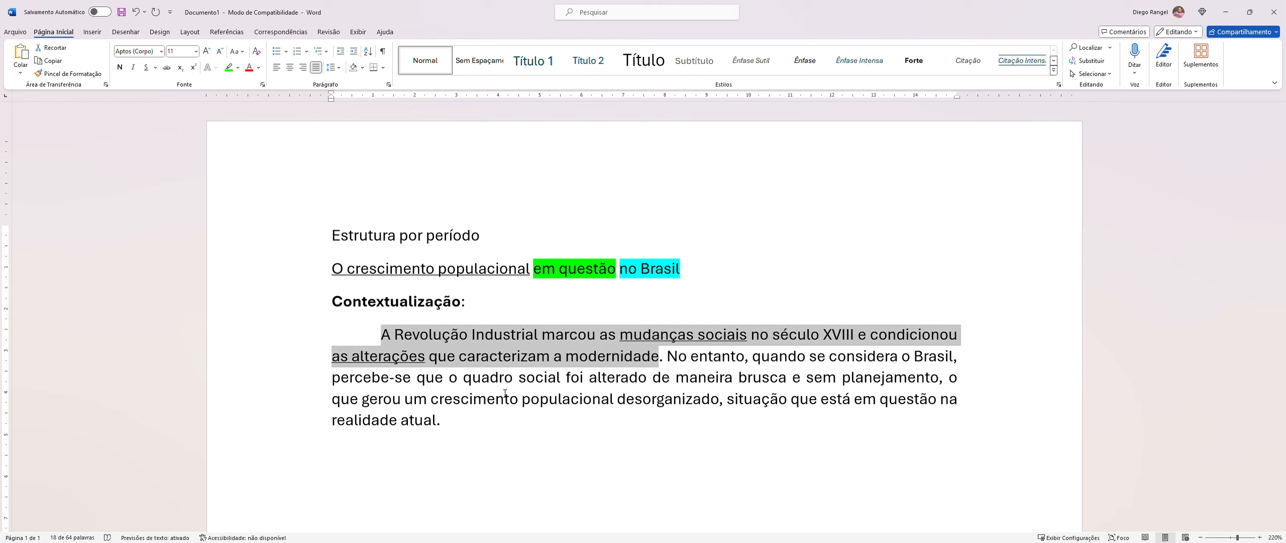
{"action": "left_click", "coordinate": [448, 424]}
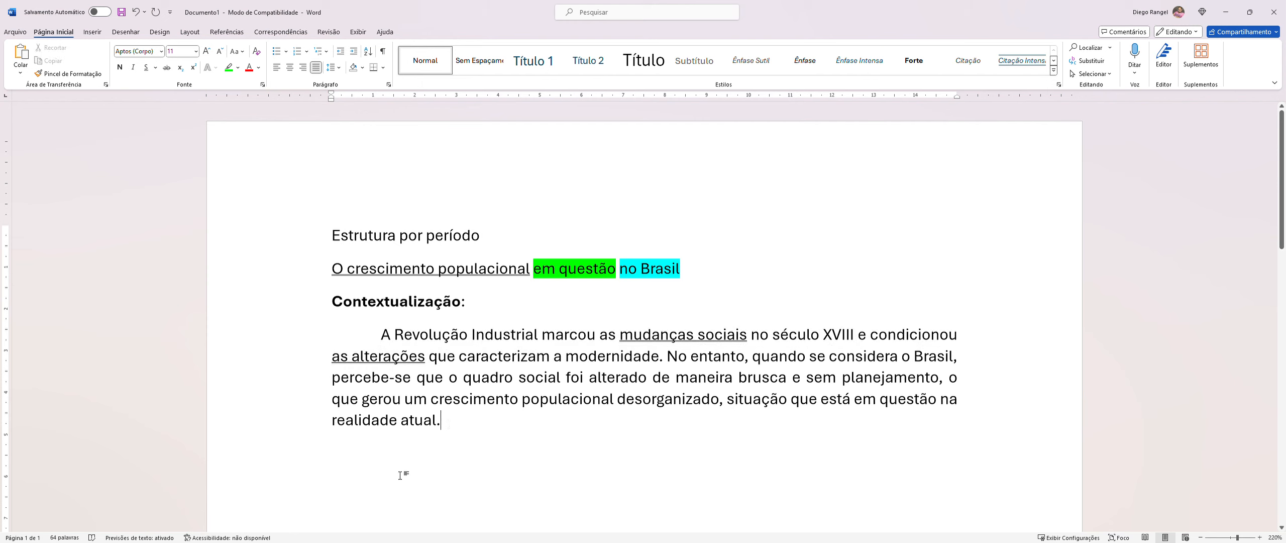
{"action": "type", "text": "Esse quadro se deve"}
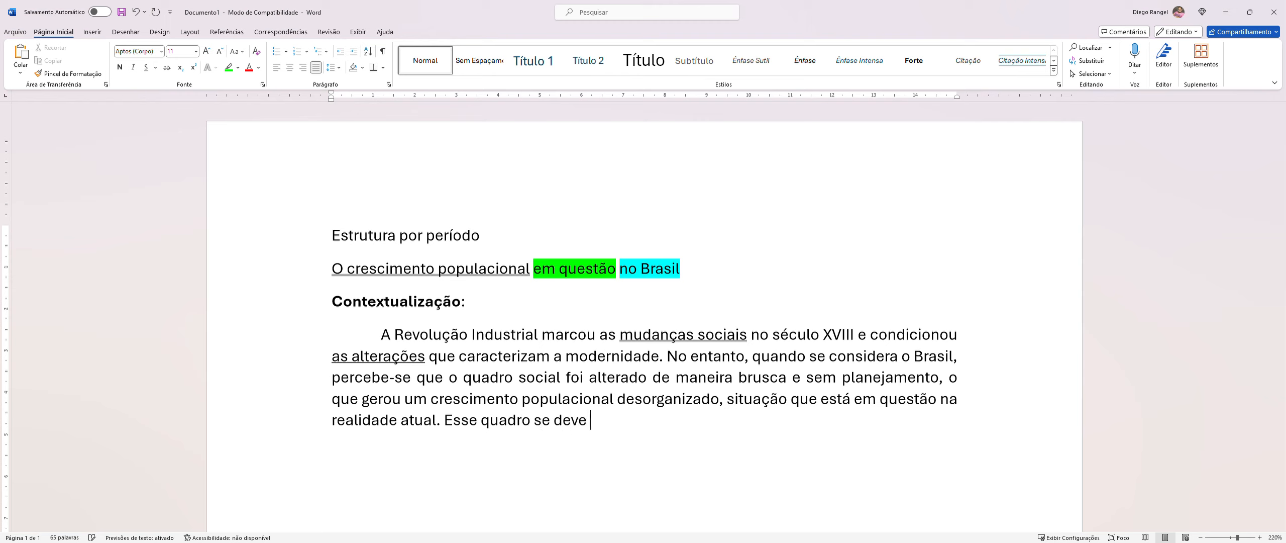
{"action": "type", "text": " ao"}
{"action": "key", "text": "BackSpace"}
{"action": "key", "text": "BackSpace"}
{"action": "type", "text": "à concentração"}
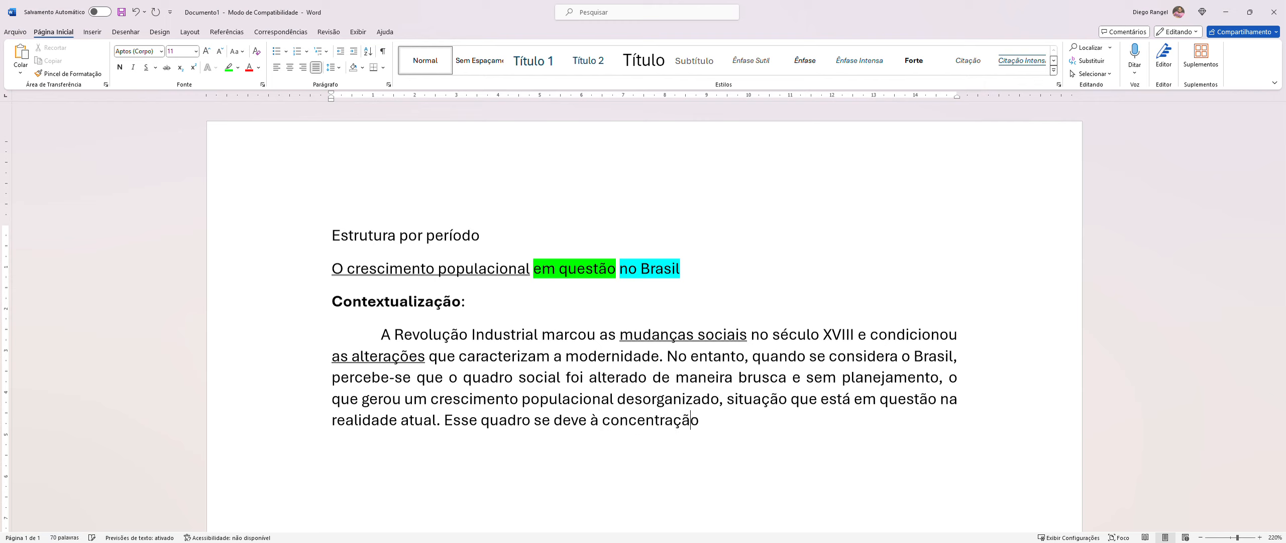
{"action": "type", "text": " industrial no"}
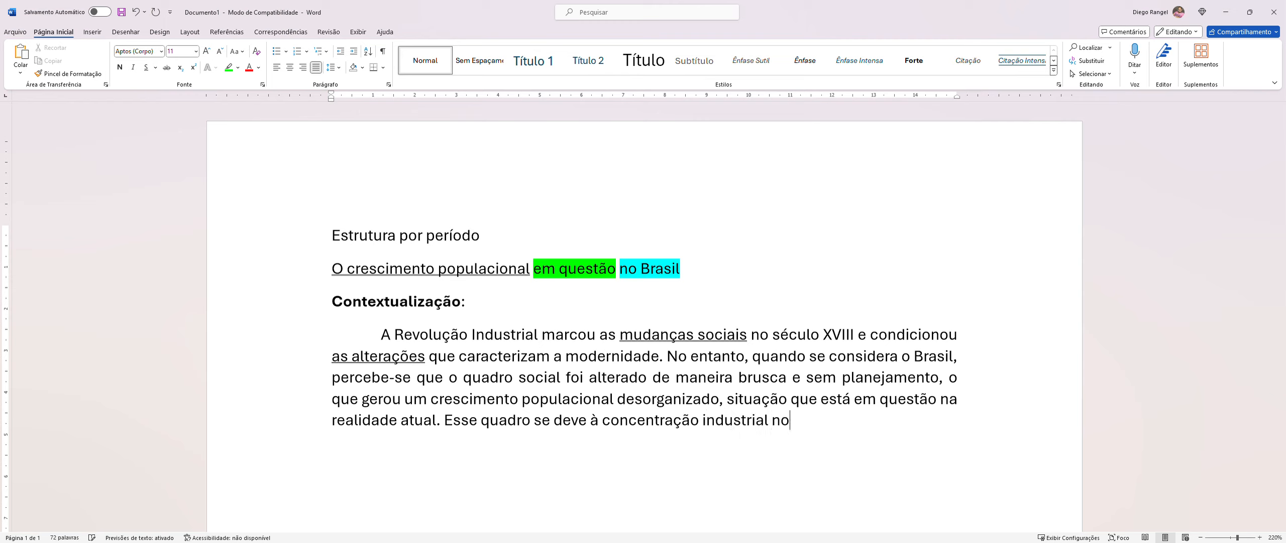
{"action": "key", "text": "BackSpace"}
{"action": "key", "text": "BackSpace"}
{"action": "type", "text": "em regiões espec"}
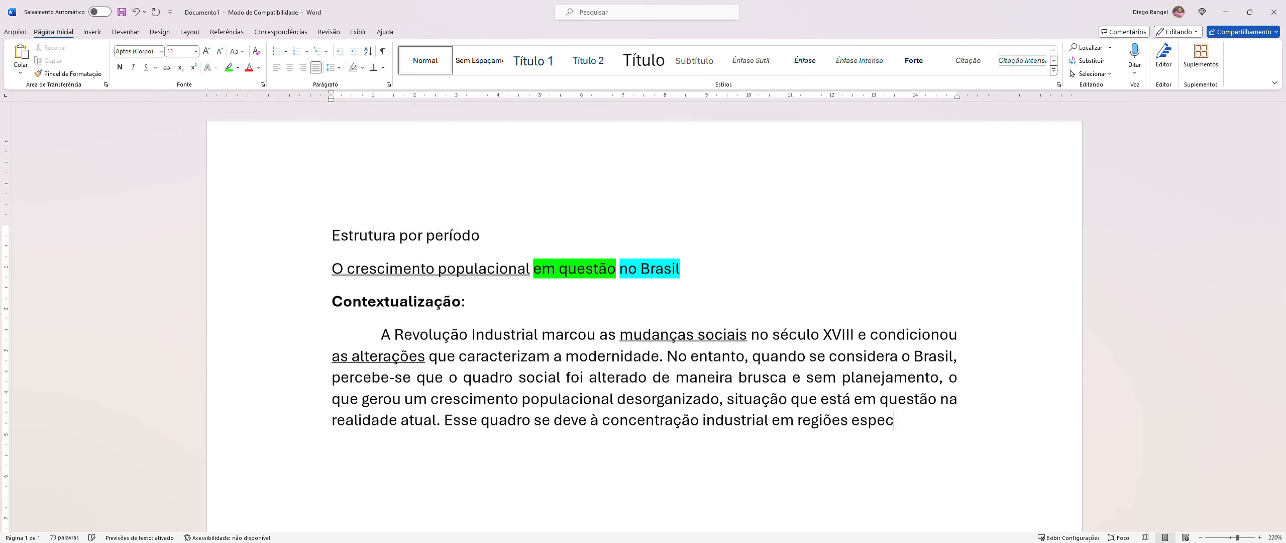
{"action": "type", "text": "íficas e"}
{"action": "type", "text": " a não"}
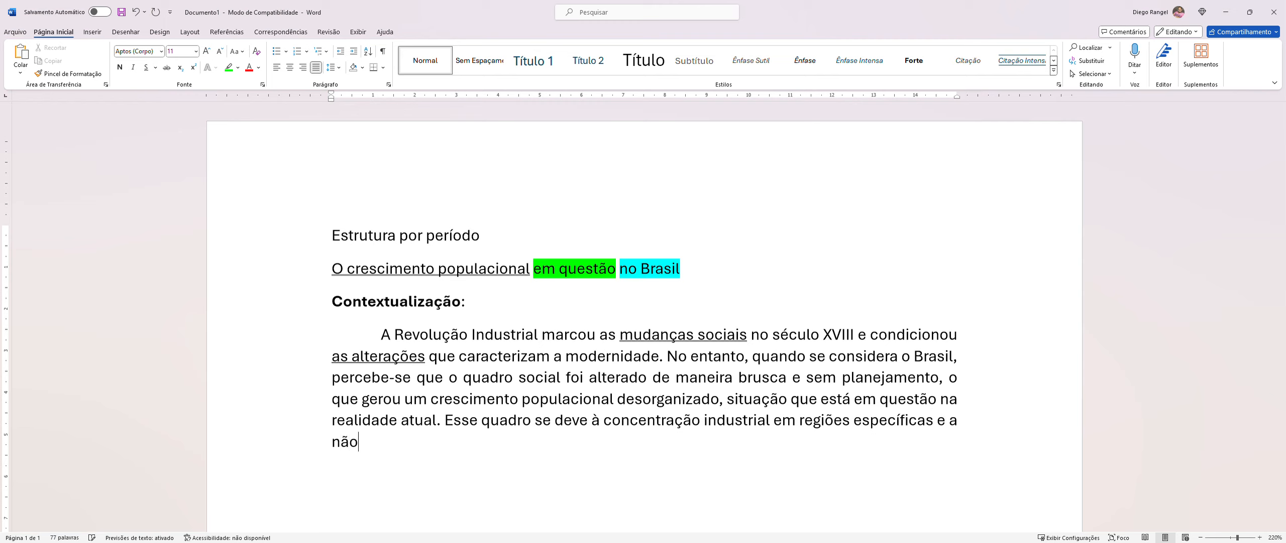
{"action": "type", "text": " atuação estatal."}
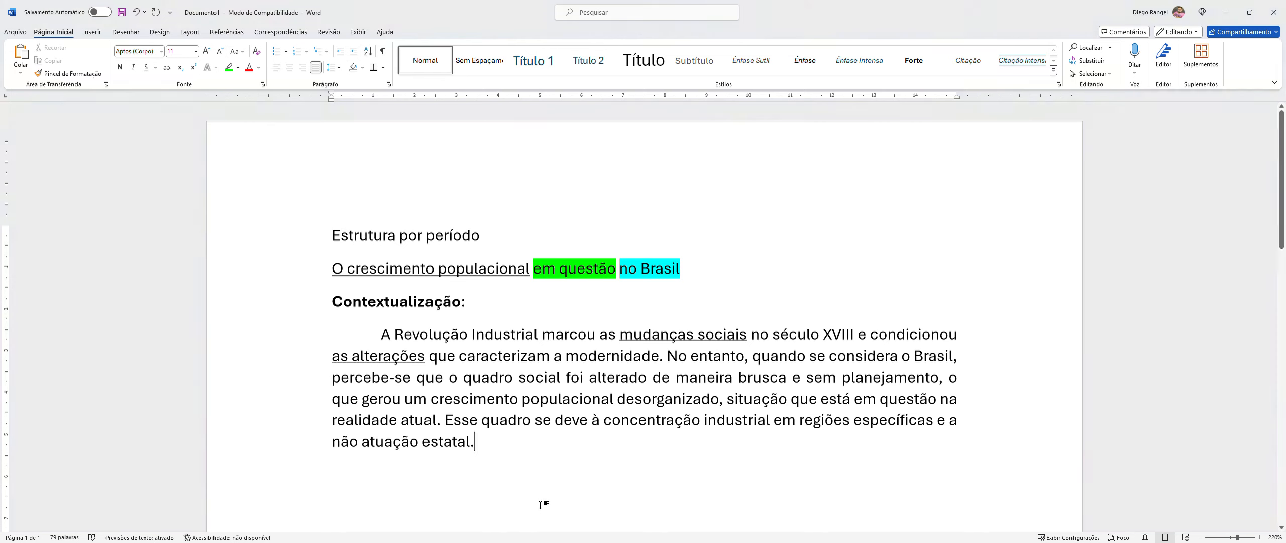
- Correct the "a" before "não atuação estatal" to "à"
{"action": "left_click", "coordinate": [966, 428]}
{"action": "key", "text": "BackSpace"}
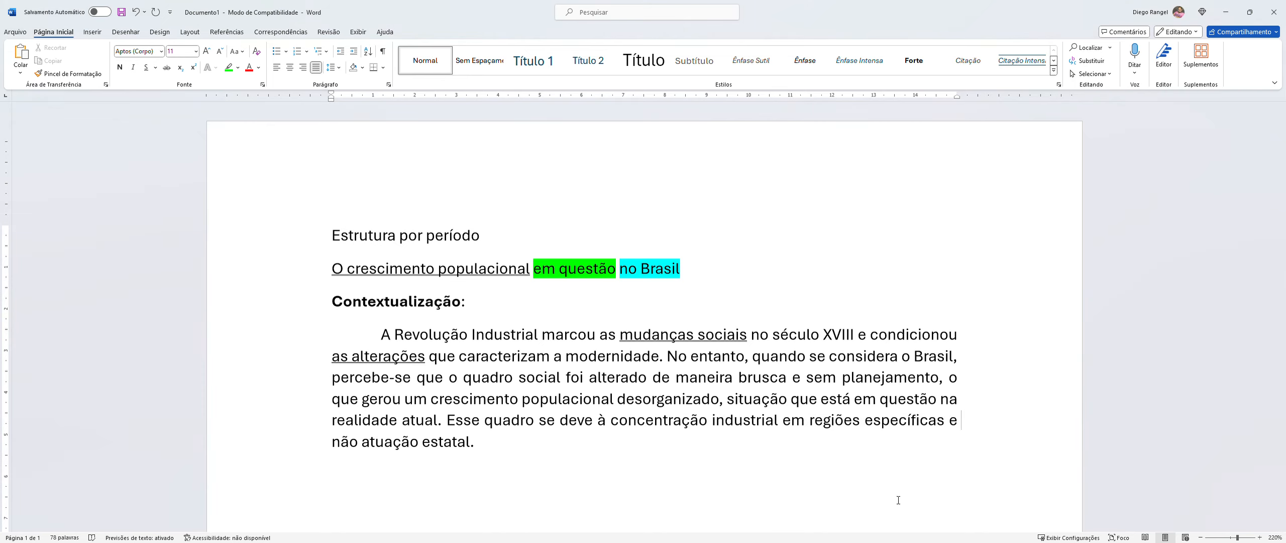
{"action": "type", "text": "à"}
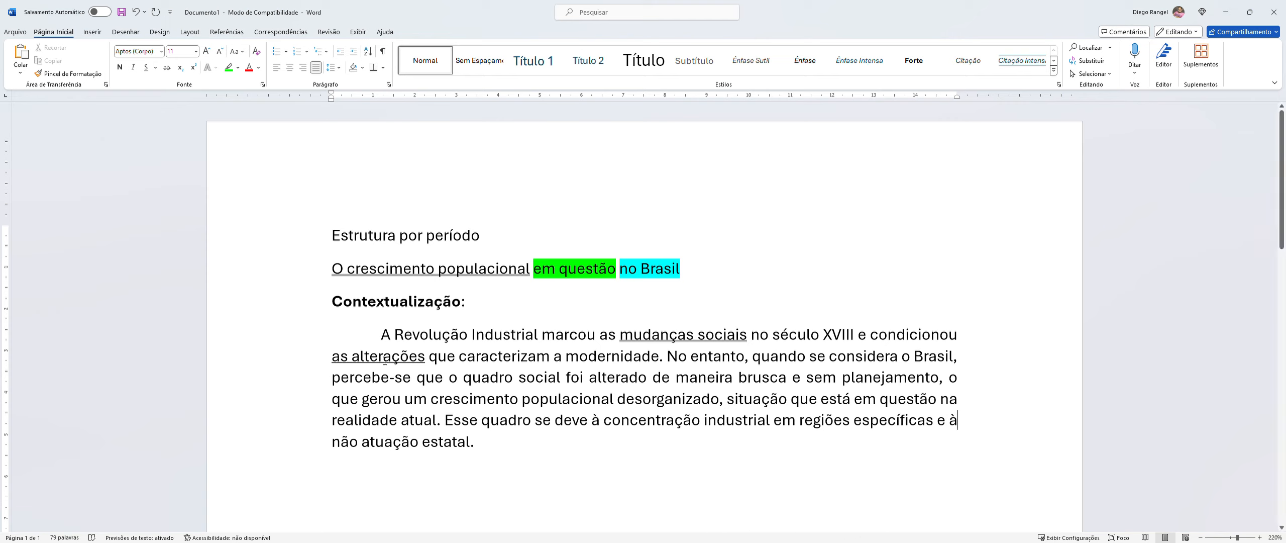
- Split the paragraph before "No entanto" and insert the heading "TESE" on its own line between the two parts
{"action": "left_click_drag", "start_coordinate": [385, 338], "coordinate": [668, 367]}
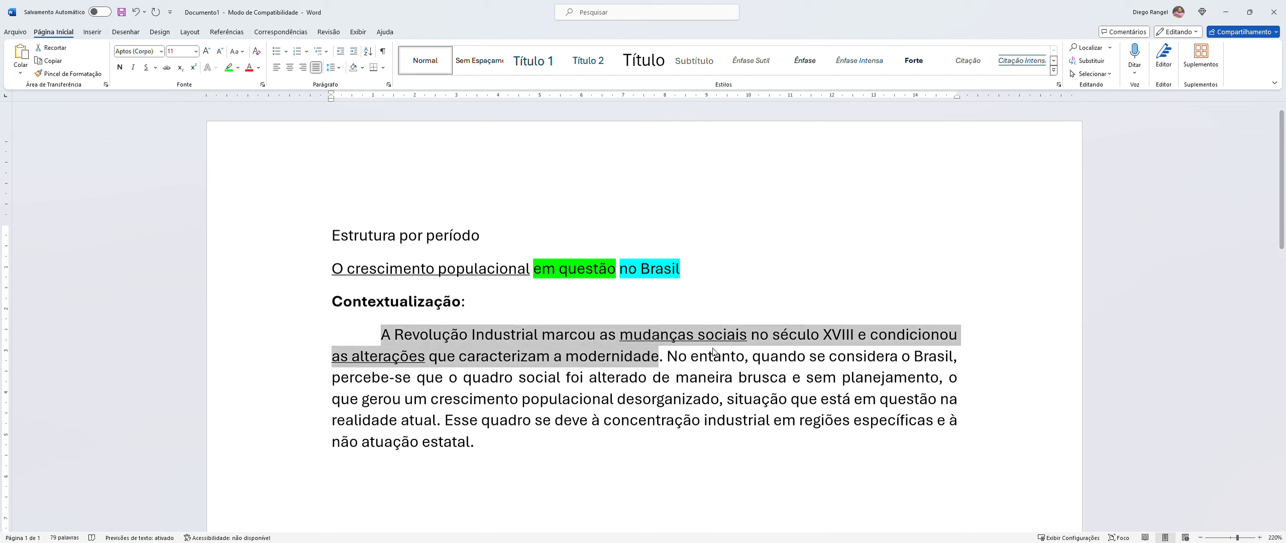
{"action": "left_click", "coordinate": [694, 481]}
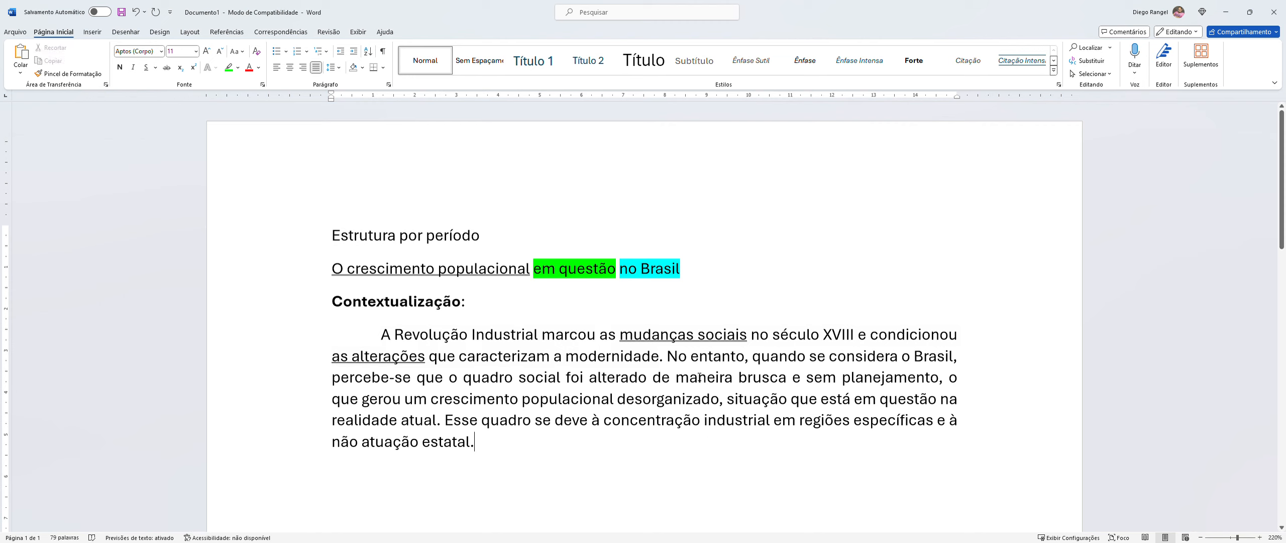
{"action": "left_click_drag", "start_coordinate": [669, 357], "coordinate": [445, 422]}
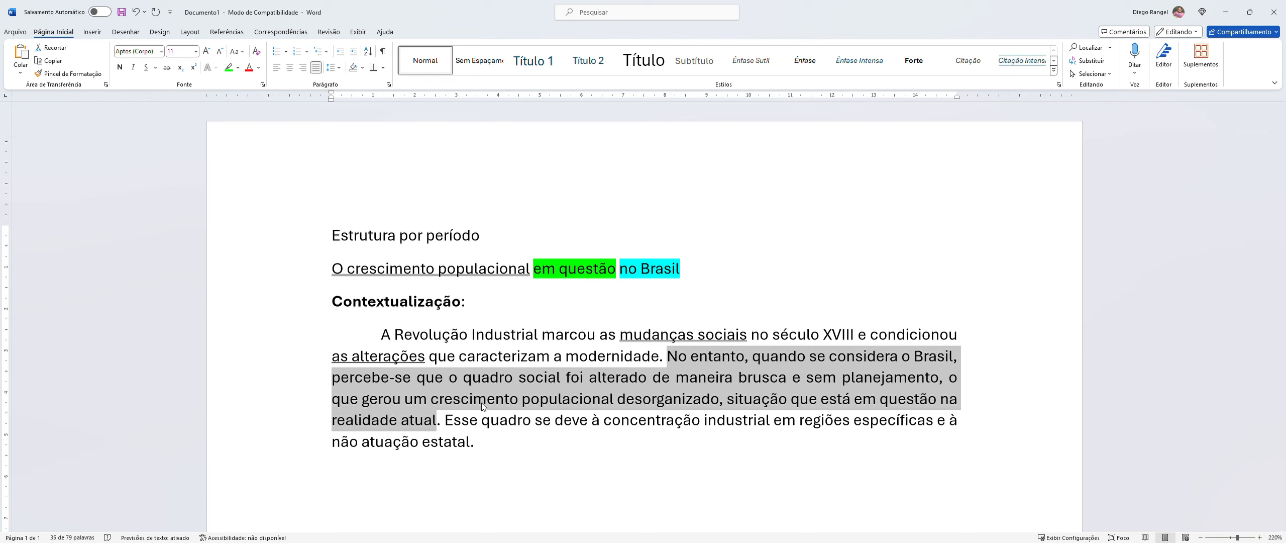
{"action": "left_click", "coordinate": [511, 461]}
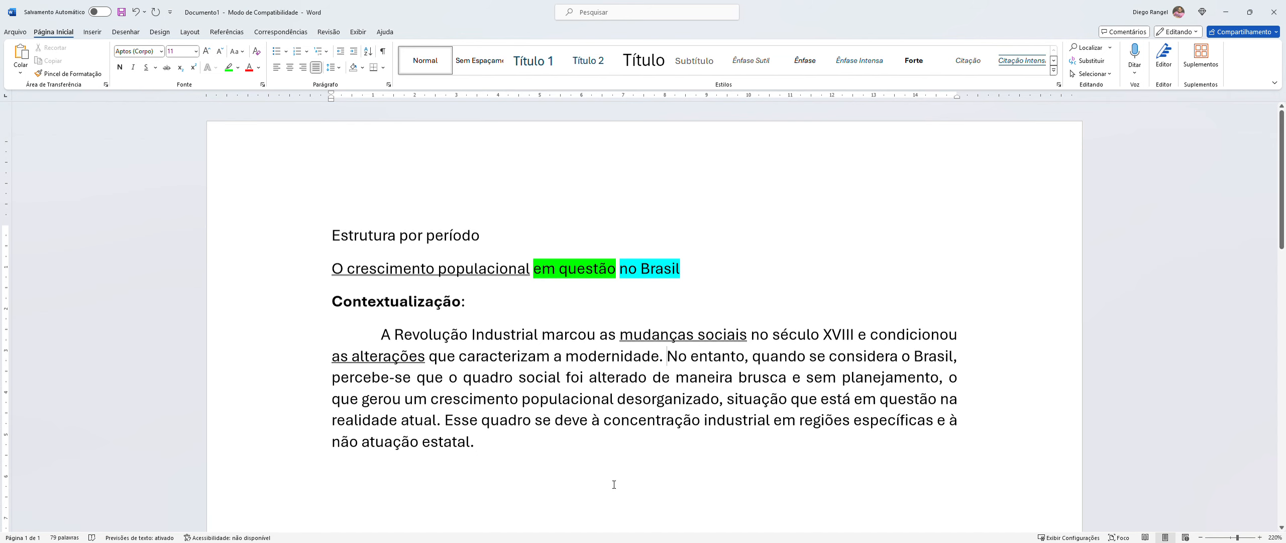
{"action": "key", "text": "Return"}
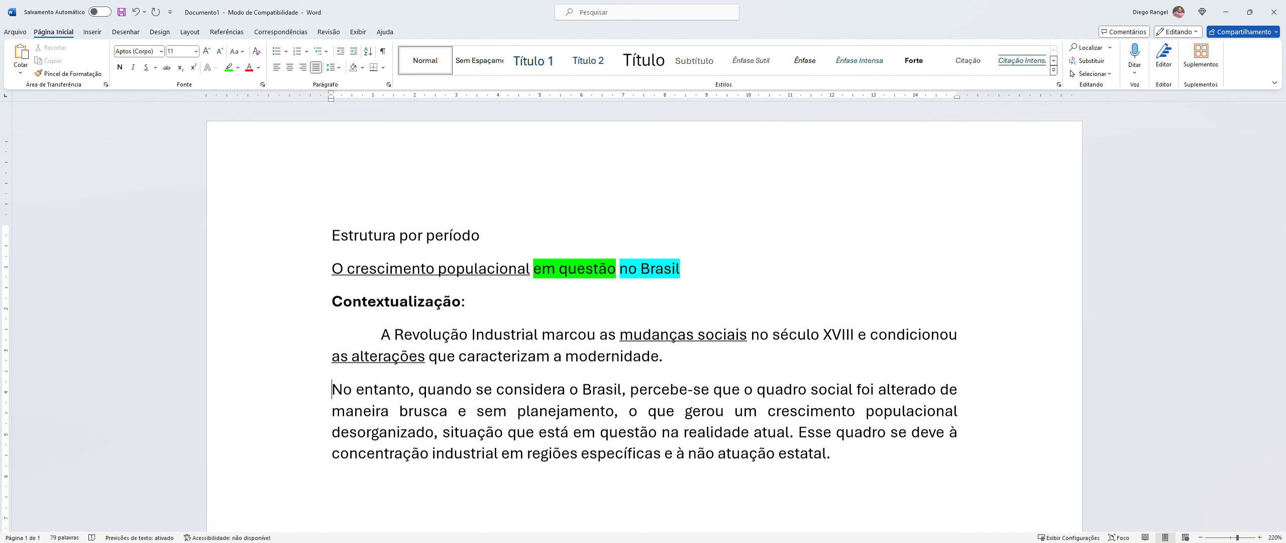
{"action": "key", "text": "Return"}
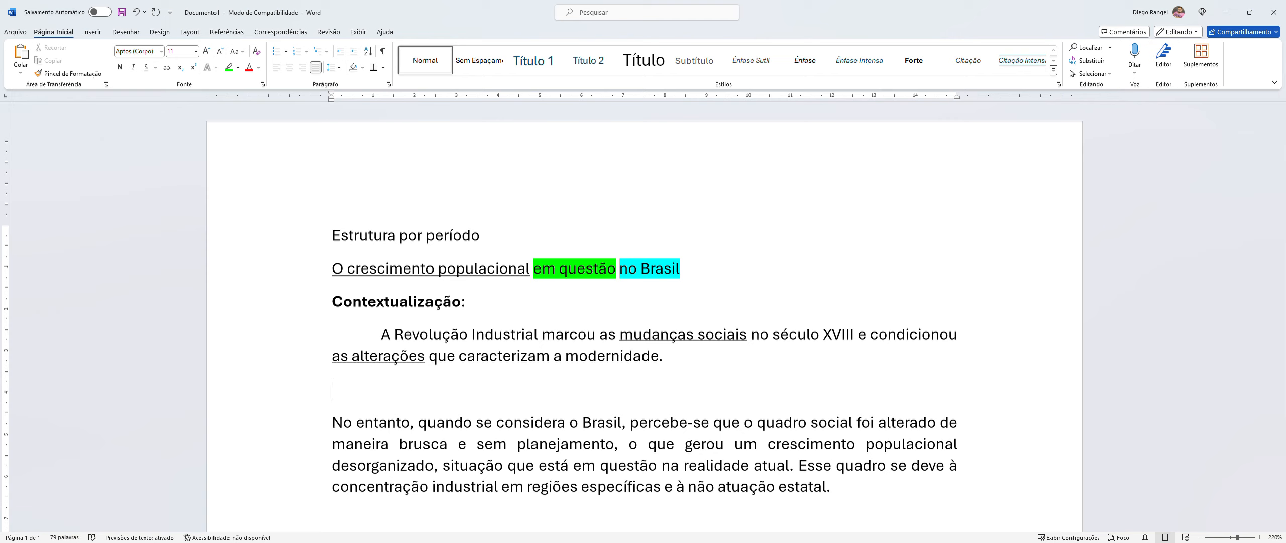
{"action": "key", "text": "Up"}
{"action": "type", "text": "TESE"}
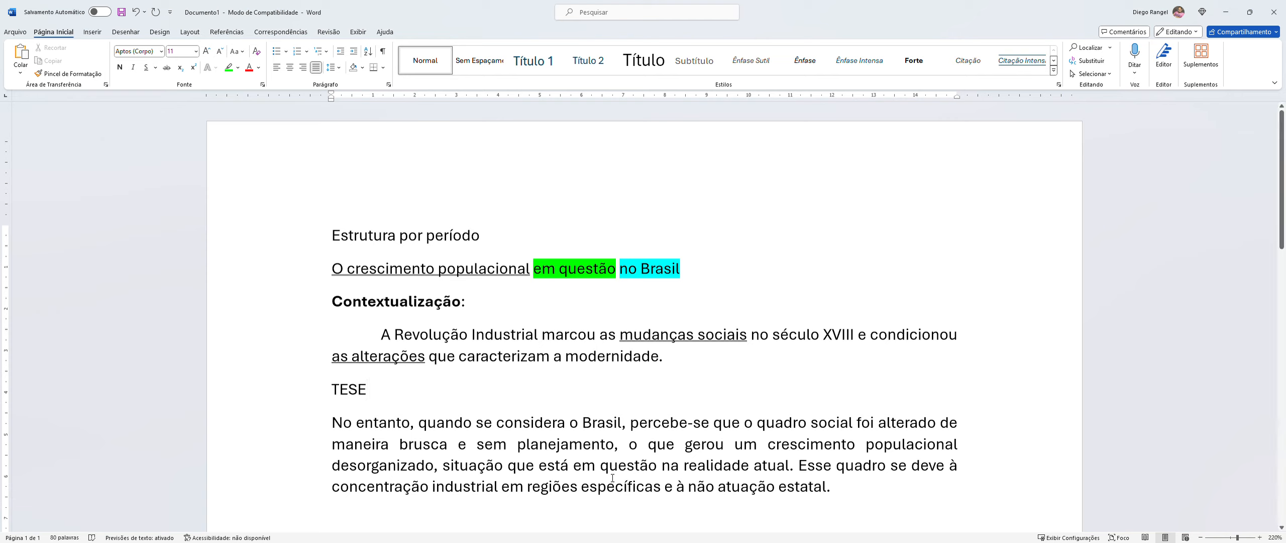
- Make the "TESE" heading bold and enlarge the word "Contextualização" to 12 pt
{"action": "left_click_drag", "start_coordinate": [333, 392], "coordinate": [376, 393]}
{"action": "key", "text": "ctrl+n"}
{"action": "left_click_drag", "start_coordinate": [332, 302], "coordinate": [461, 303]}
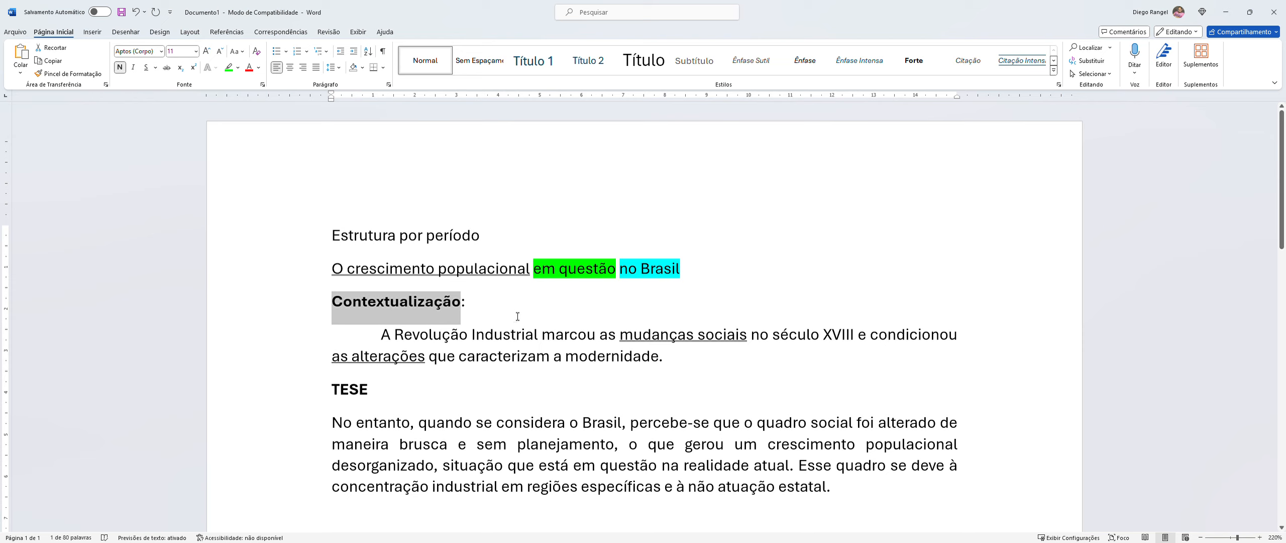
{"action": "key", "text": "ctrl+shift+greater"}
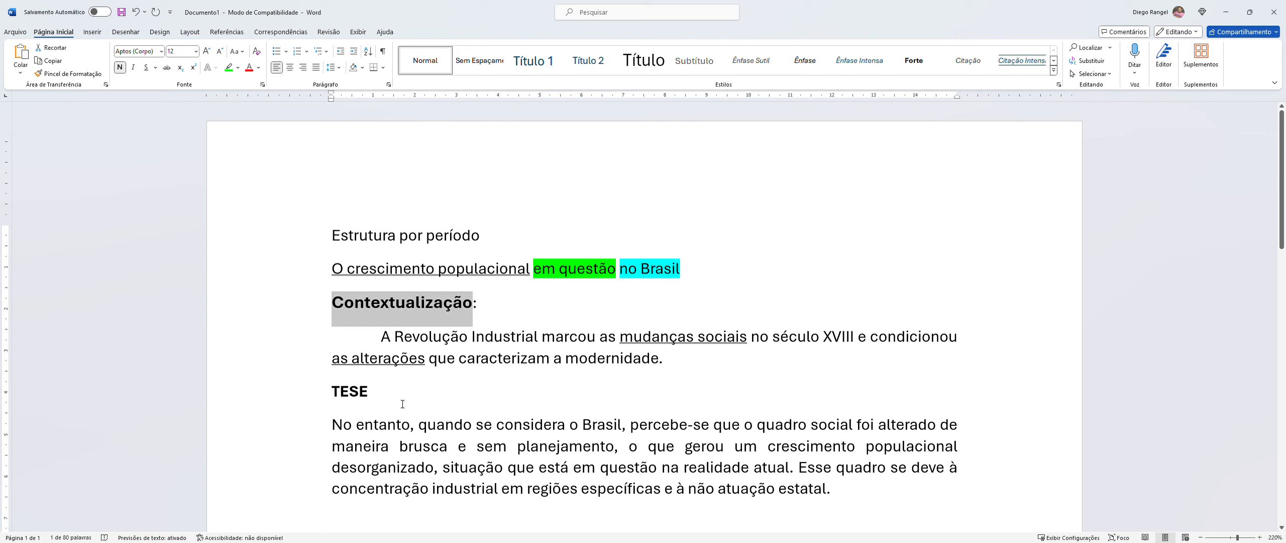
- Indent the first line of the "No entanto" paragraph and split the paragraph before "Esse quadro"
{"action": "left_click", "coordinate": [333, 430]}
{"action": "key", "text": "Tab"}
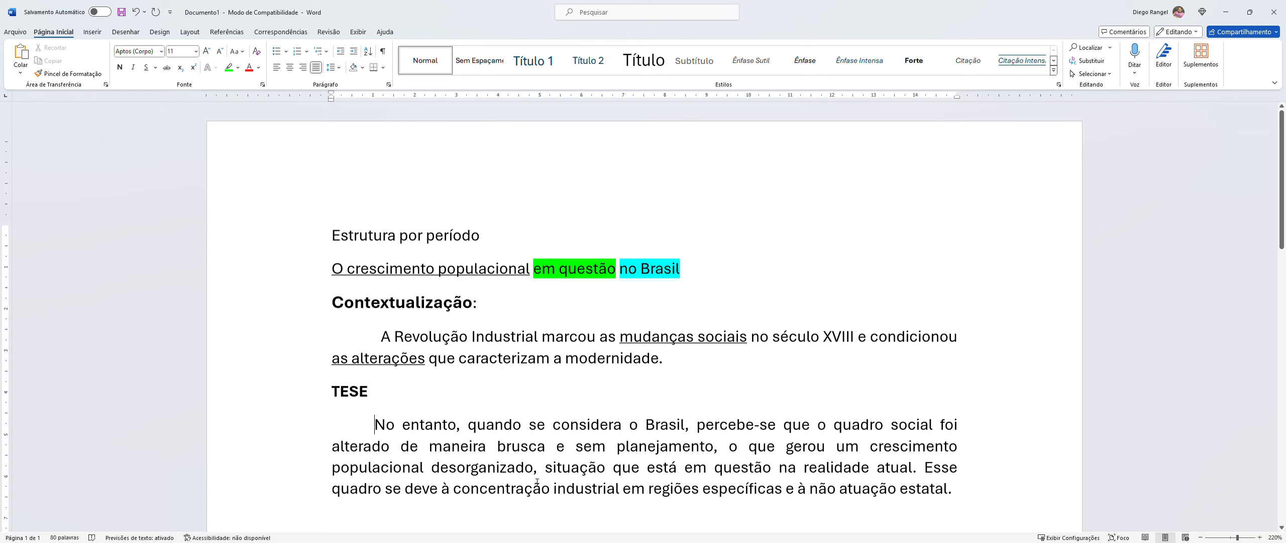
{"action": "left_click", "coordinate": [925, 470]}
{"action": "key", "text": "Return"}
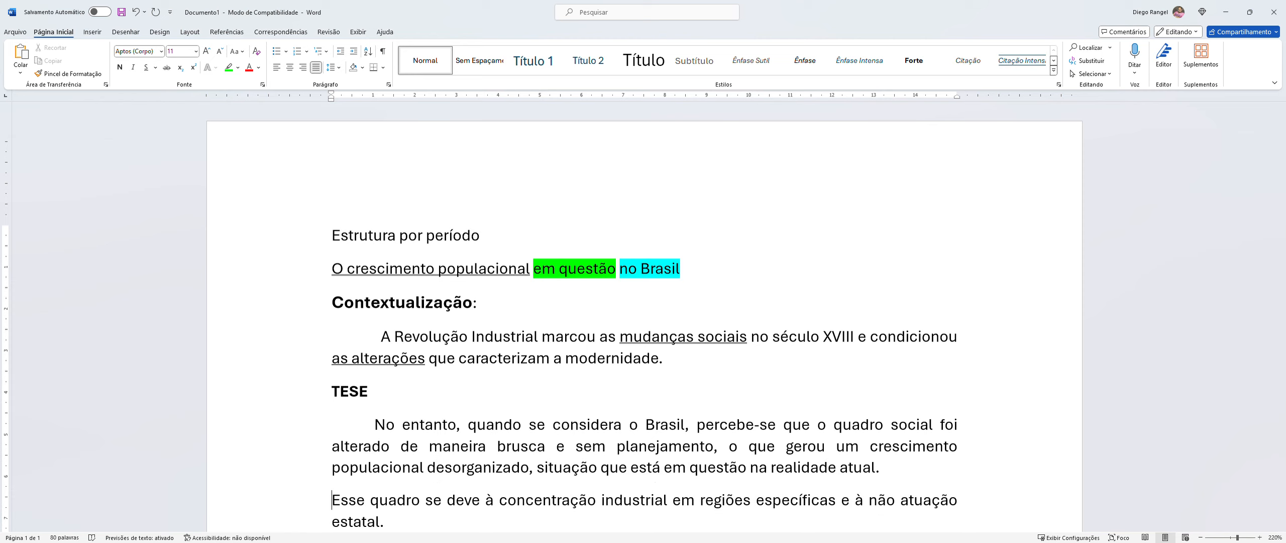
- Insert the heading "Apresentação dos argumentos:" on its own line above the "Esse quadro" paragraph, with its words in bold
{"action": "key", "text": "Return"}
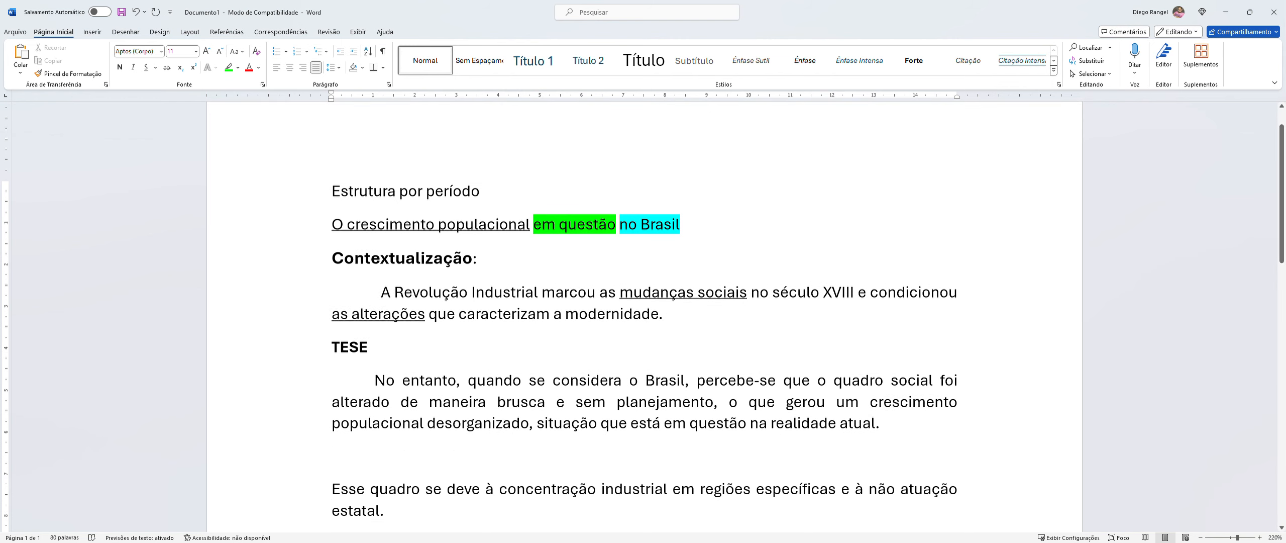
{"action": "type", "text": "A"}
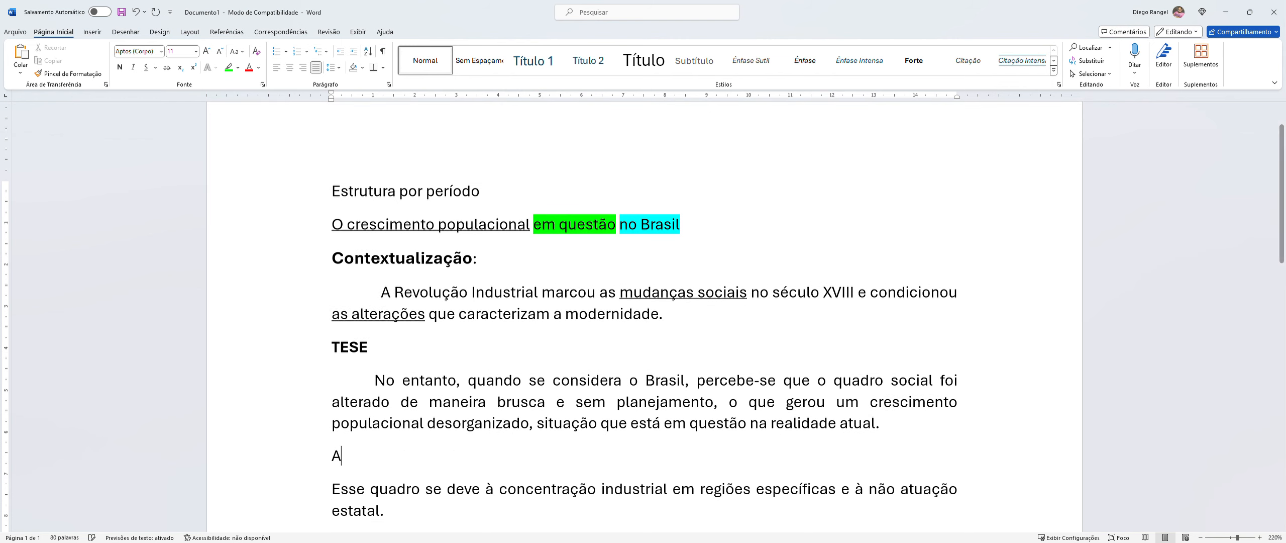
{"action": "type", "text": "presen"}
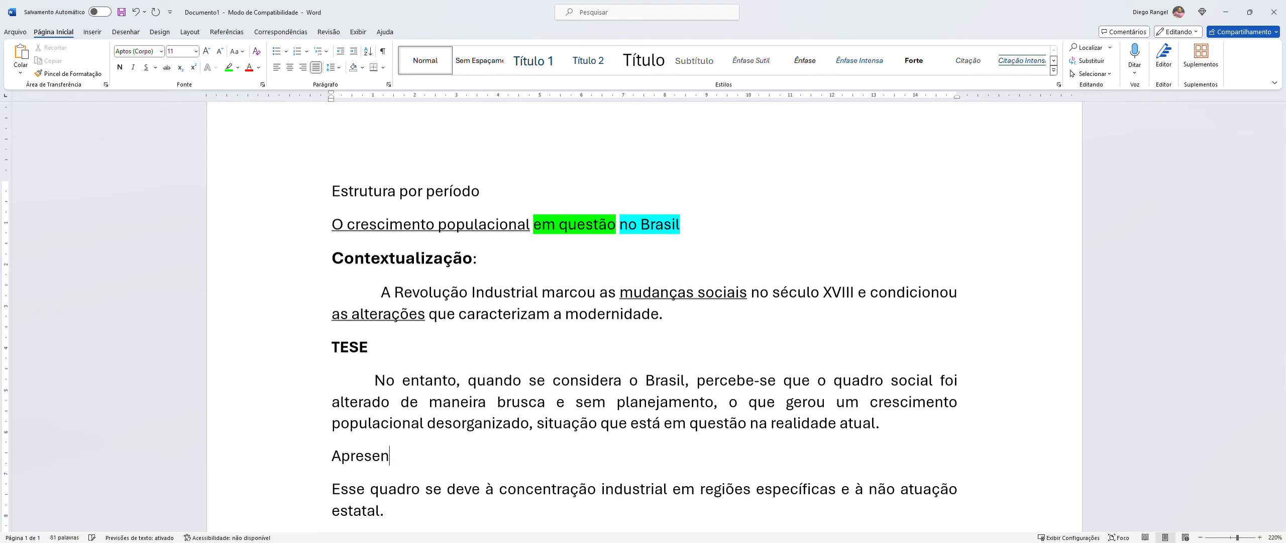
{"action": "type", "text": "tação dos a"}
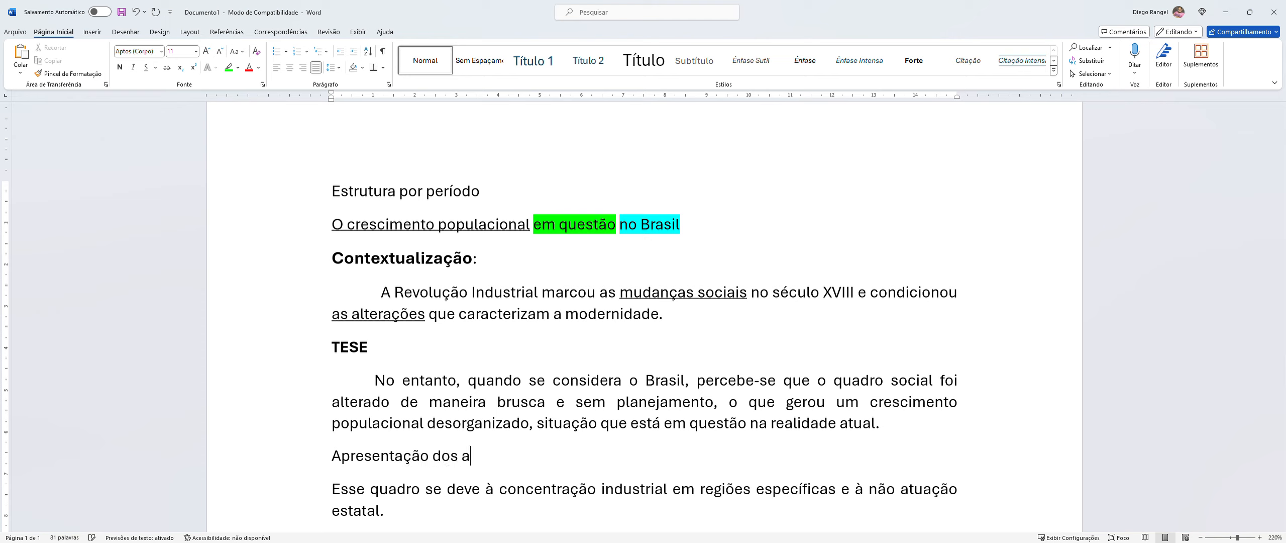
{"action": "type", "text": "rgumentos"}
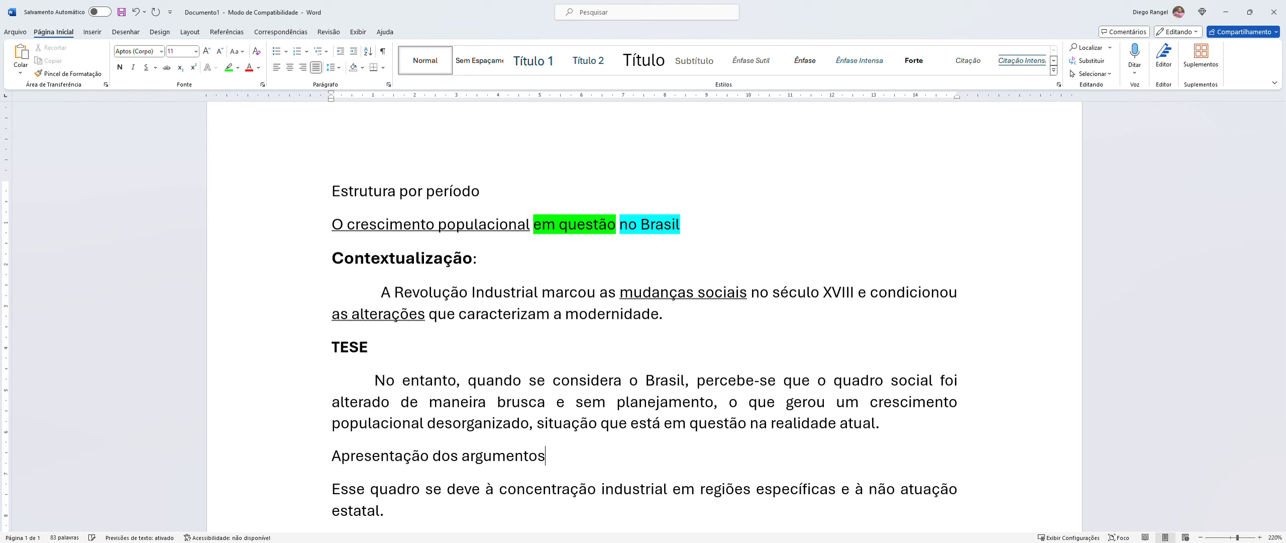
{"action": "type", "text": ":"}
{"action": "left_click_drag", "start_coordinate": [331, 463], "coordinate": [521, 460]}
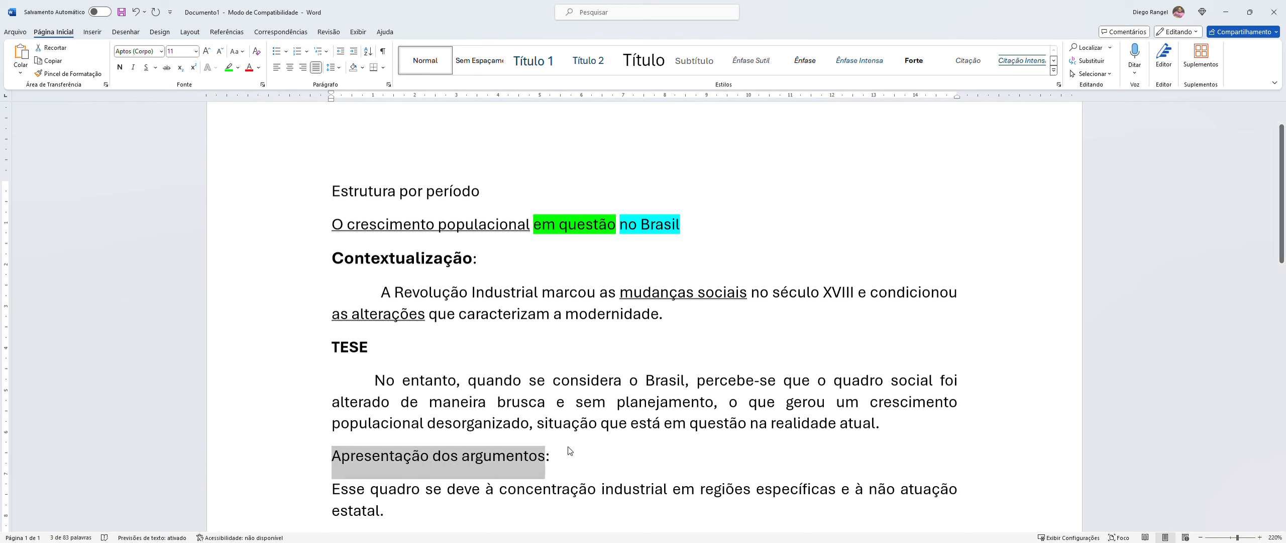
{"action": "key", "text": "ctrl+n"}
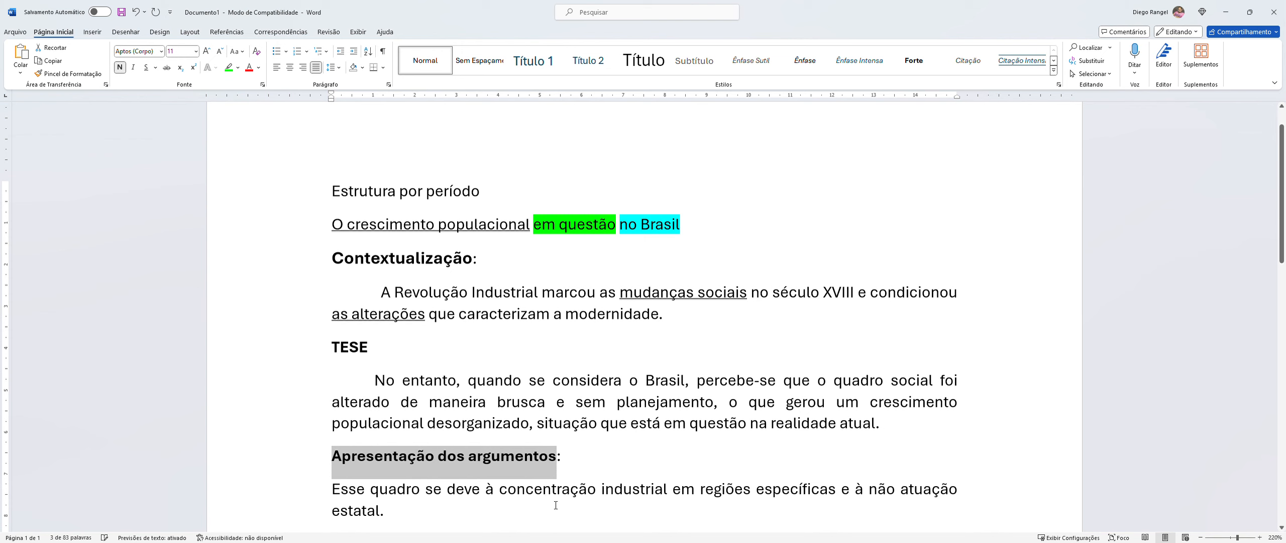
- Rewrite the "TESE" heading as "Tese:"
{"action": "scroll", "coordinate": [639, 498], "scroll_direction": "down", "scroll_amount": 1}
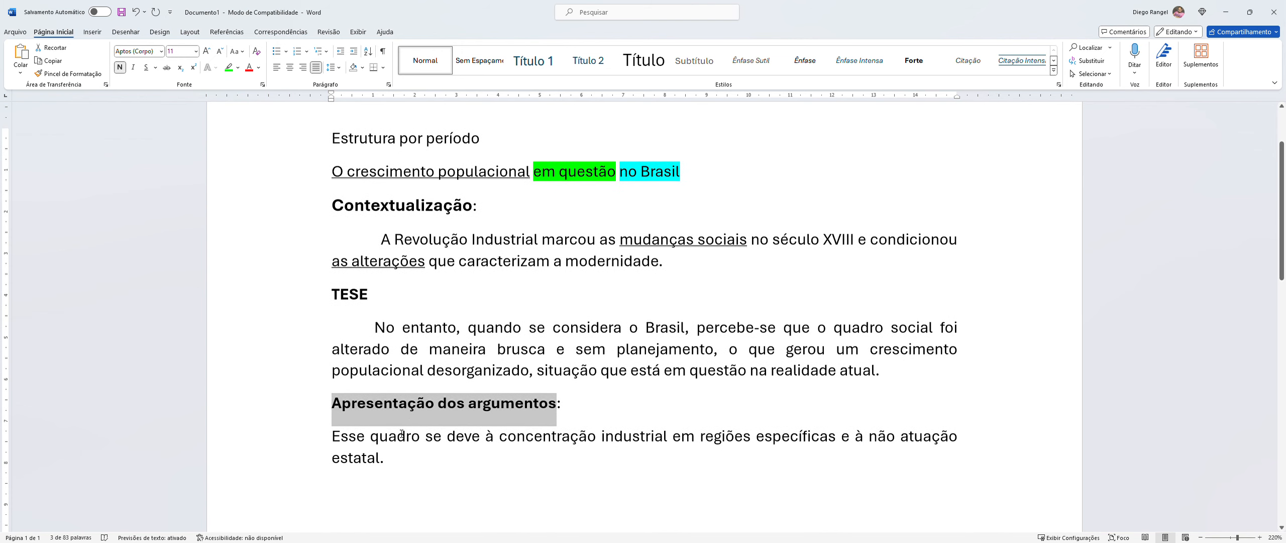
{"action": "left_click", "coordinate": [376, 299]}
{"action": "key", "text": "BackSpace"}
{"action": "key", "text": "BackSpace"}
{"action": "key", "text": "BackSpace"}
{"action": "type", "text": "e"}
{"action": "type", "text": "a"}
{"action": "key", "text": "BackSpace"}
{"action": "type", "text": "se"}
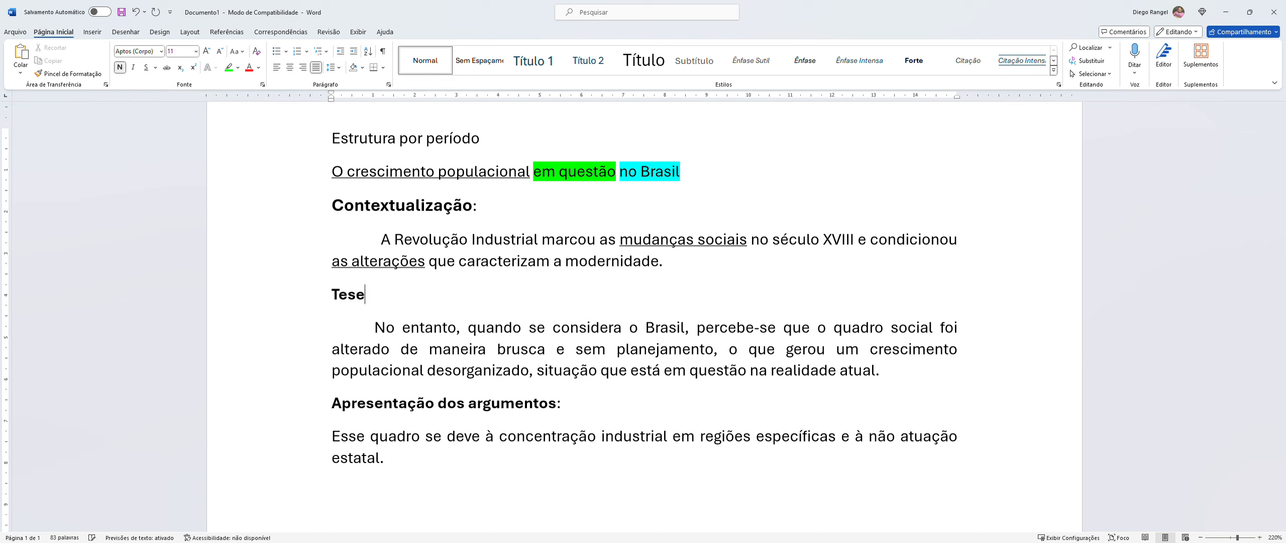
{"action": "type", "text": ":"}
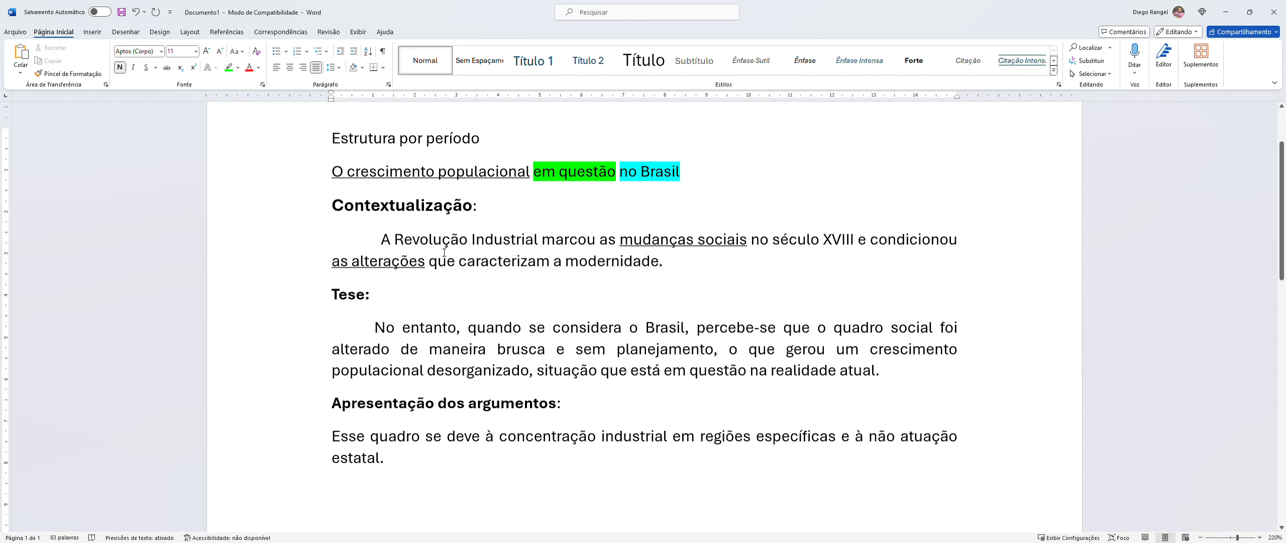
{"action": "scroll", "coordinate": [445, 249], "scroll_direction": "down", "scroll_amount": 1}
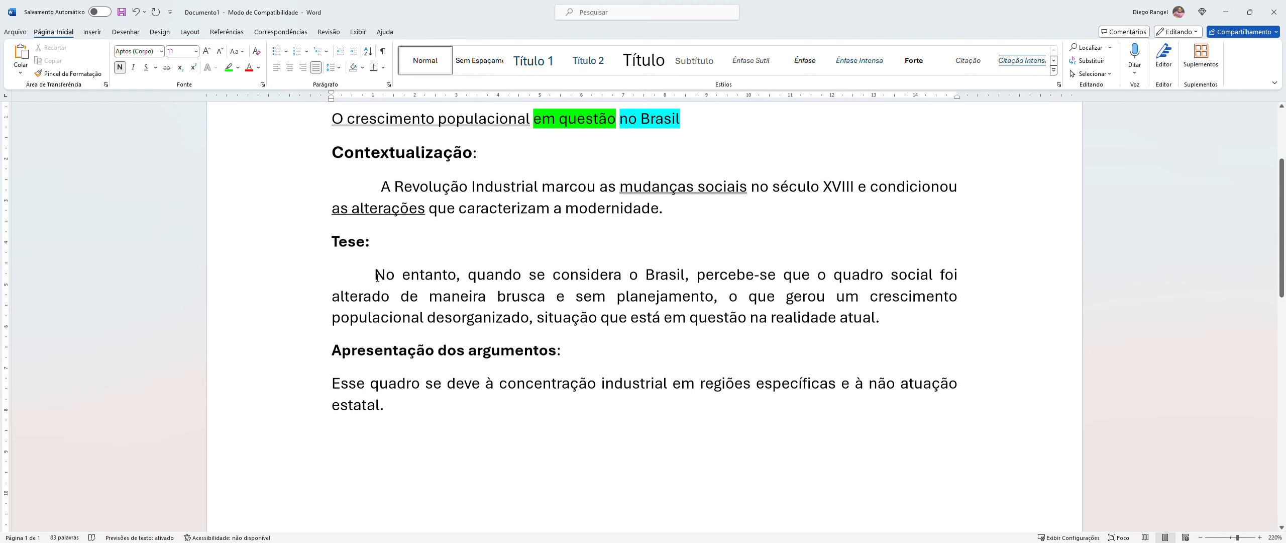
{"action": "left_click_drag", "start_coordinate": [377, 276], "coordinate": [468, 274]}
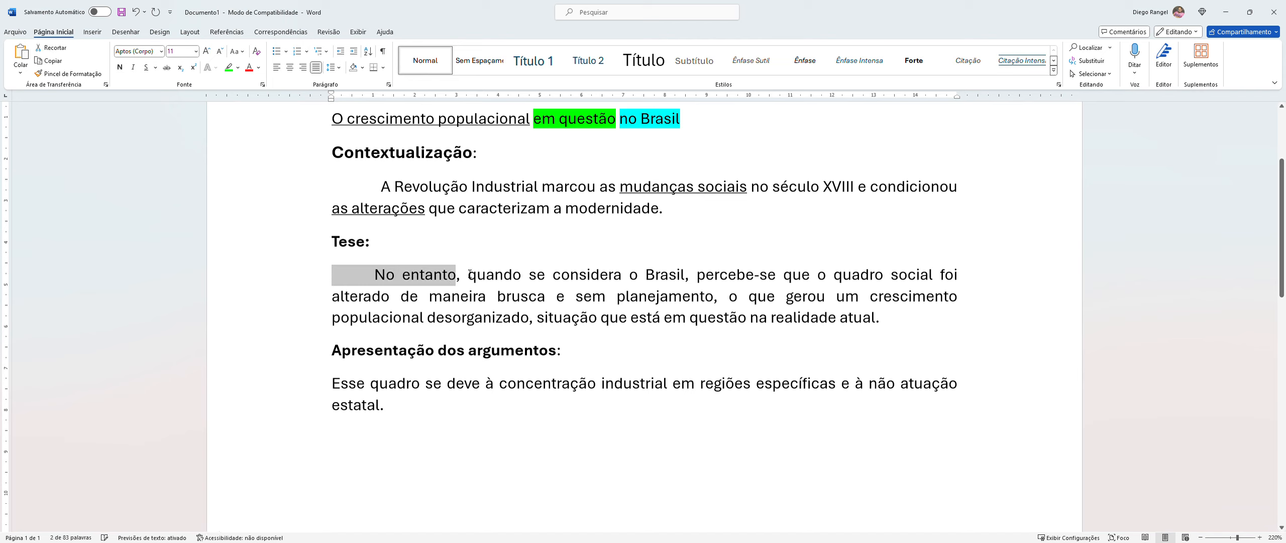
{"action": "left_click", "coordinate": [573, 365]}
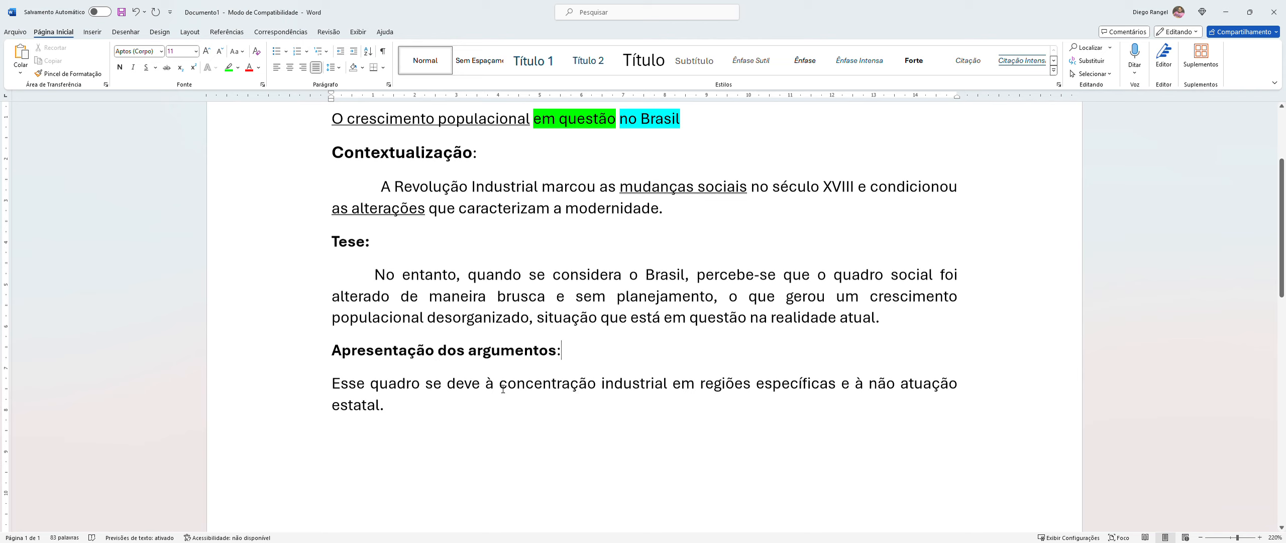
- Highlight "concentração industrial em regiões específicas" and "não atuação estatal" in green in the arguments paragraph
{"action": "mouse_move", "coordinate": [503, 389]}
{"action": "left_mouse_down"}
{"action": "mouse_move", "coordinate": [790, 391]}
{"action": "mouse_move", "coordinate": [838, 373]}
{"action": "left_mouse_up"}
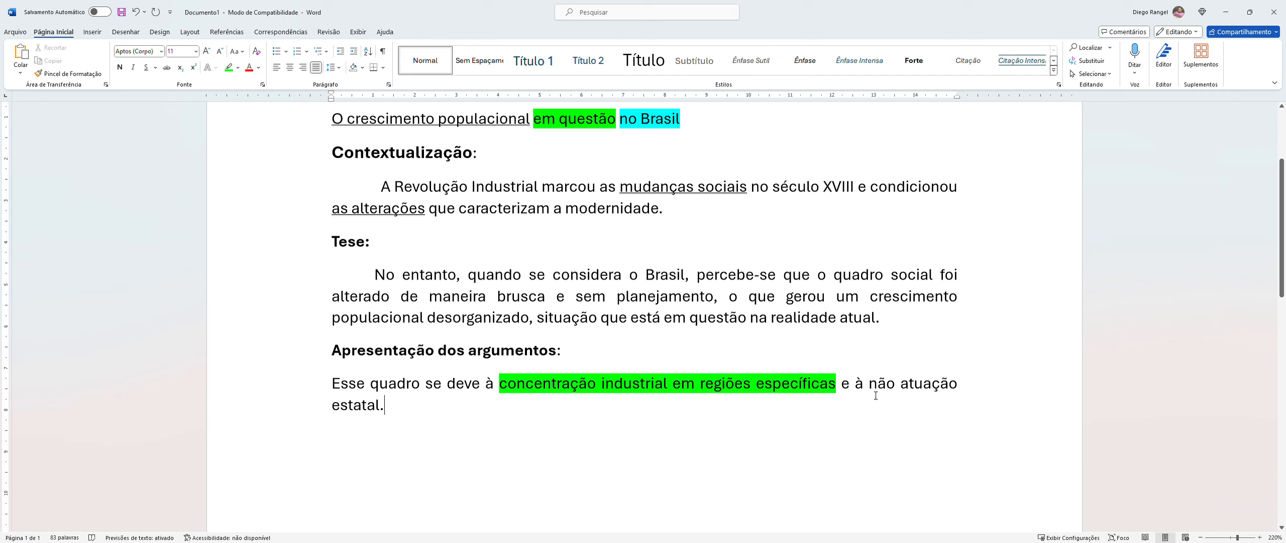
{"action": "left_click_drag", "start_coordinate": [873, 388], "coordinate": [380, 408]}
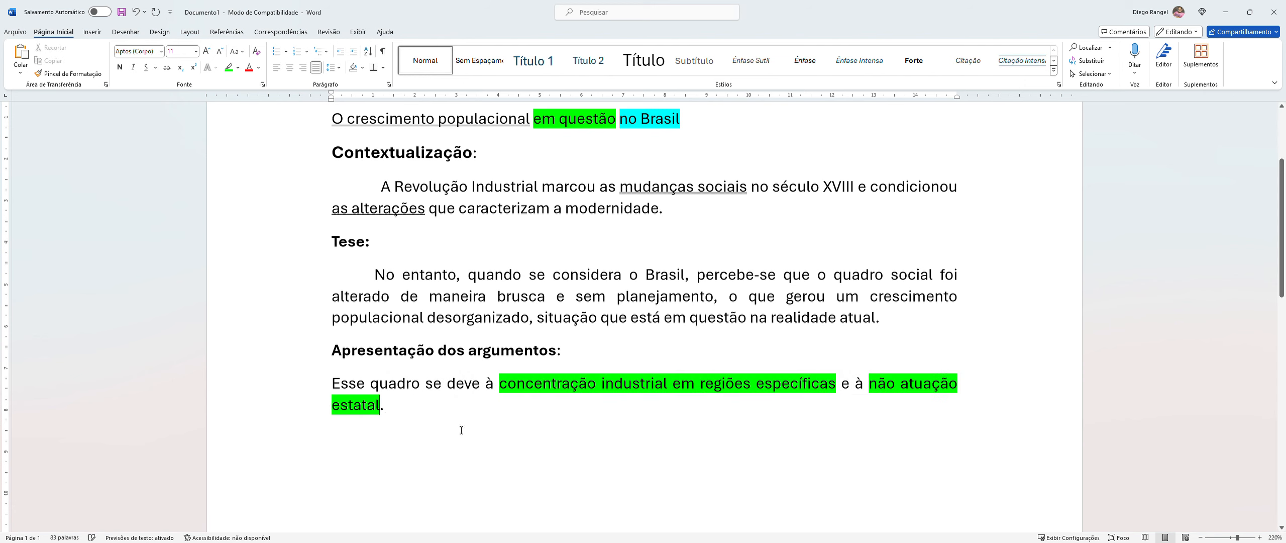
{"action": "scroll", "coordinate": [617, 465], "scroll_direction": "down", "scroll_amount": 1}
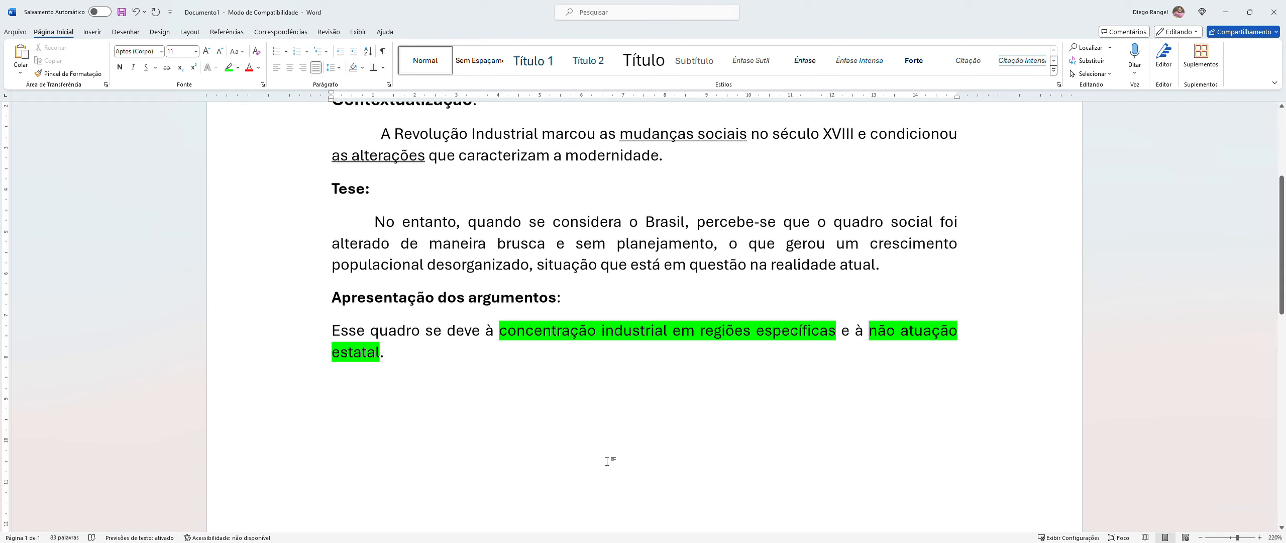
{"action": "scroll", "coordinate": [606, 461], "scroll_direction": "up", "scroll_amount": 1}
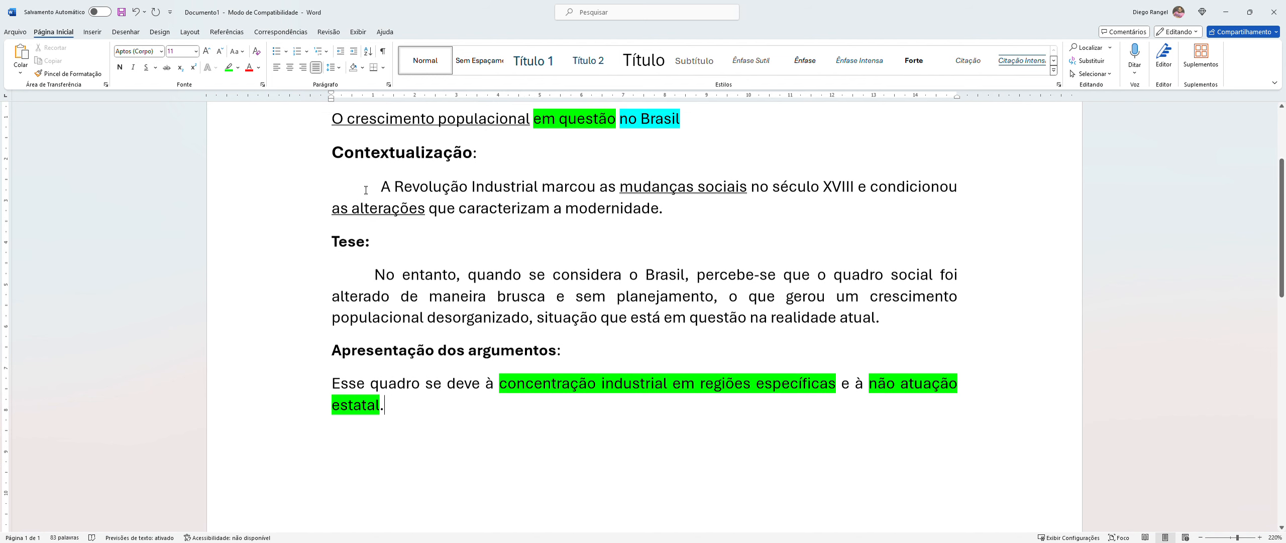
{"action": "left_click_drag", "start_coordinate": [378, 188], "coordinate": [646, 213]}
{"action": "scroll", "coordinate": [687, 385], "scroll_direction": "down", "scroll_amount": 1}
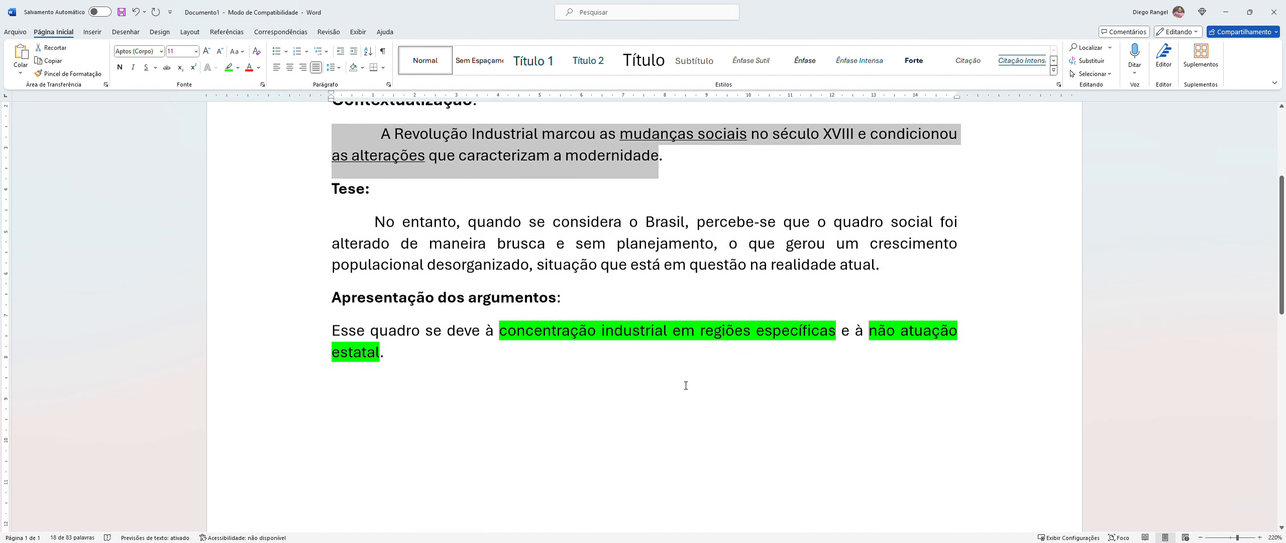
- Below the arguments paragraph, leave a blank line and write "Nesse viés, o atraso brasileiro em se adequar às alterações proporcionadas pela Revolução Inglesa"
{"action": "left_click", "coordinate": [404, 360]}
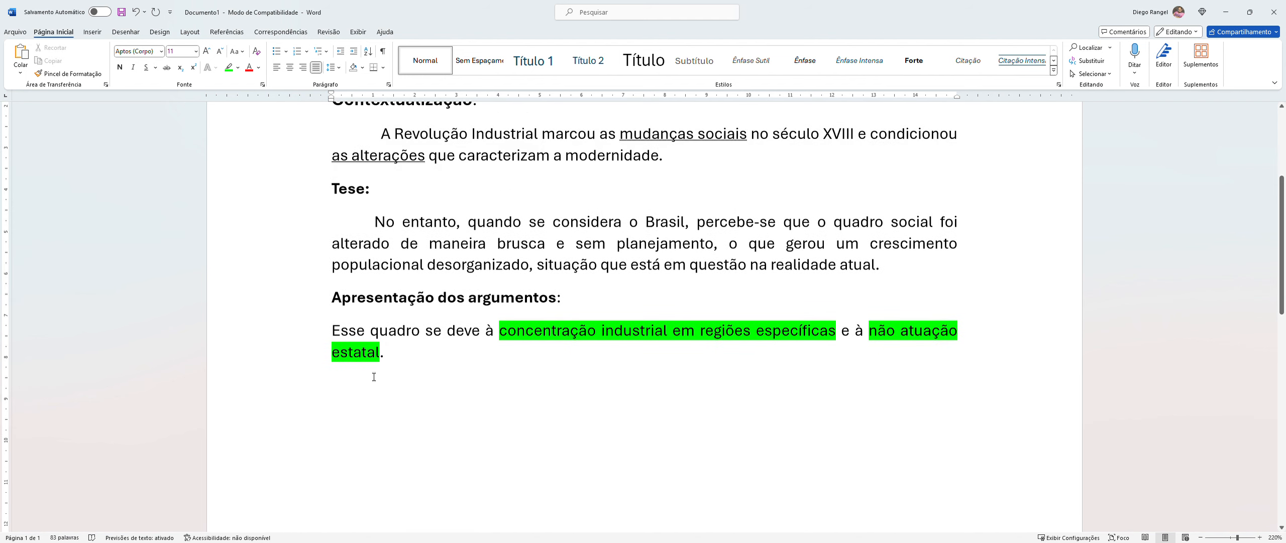
{"action": "key", "text": "Return"}
{"action": "key", "text": "Return"}
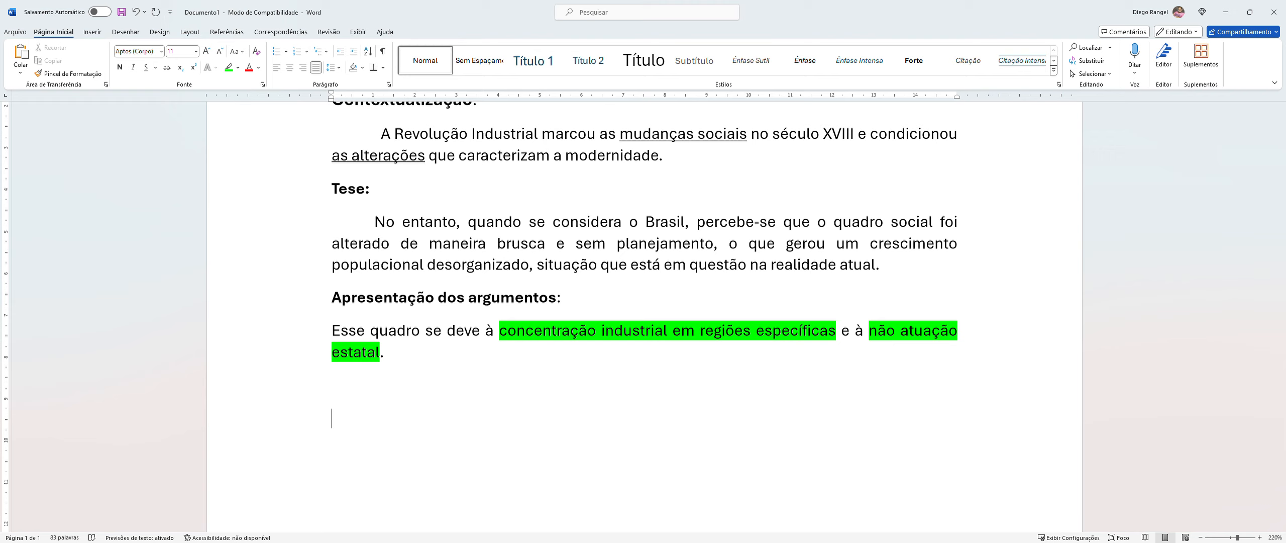
{"action": "type", "text": "Nesse viés, A"}
{"action": "key", "text": "BackSpace"}
{"action": "type", "text": "o a"}
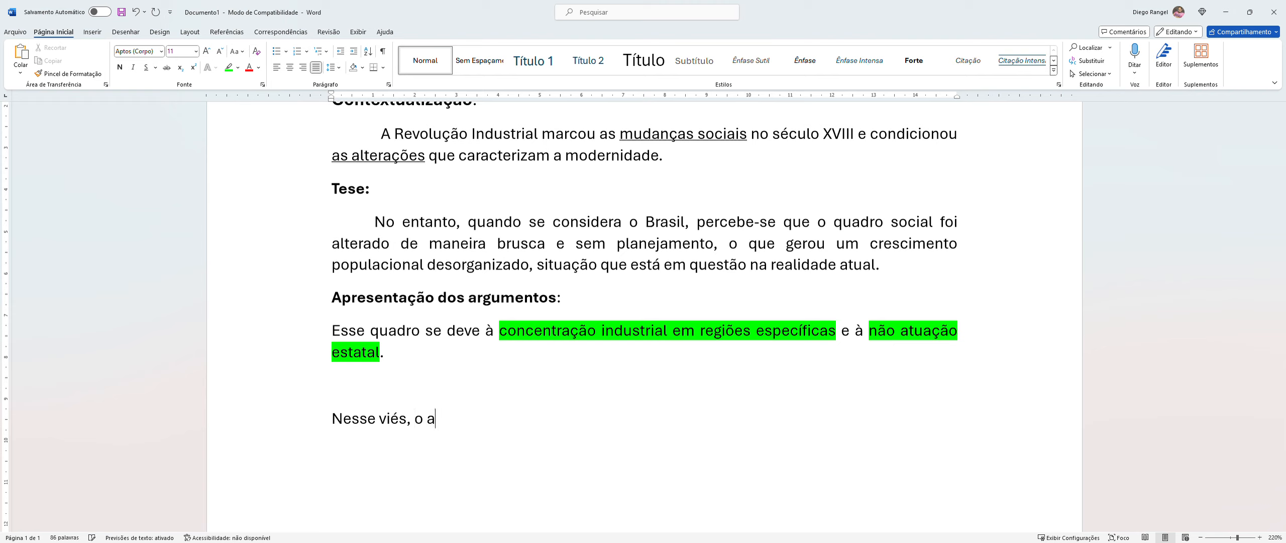
{"action": "type", "text": "traso brasileiro"}
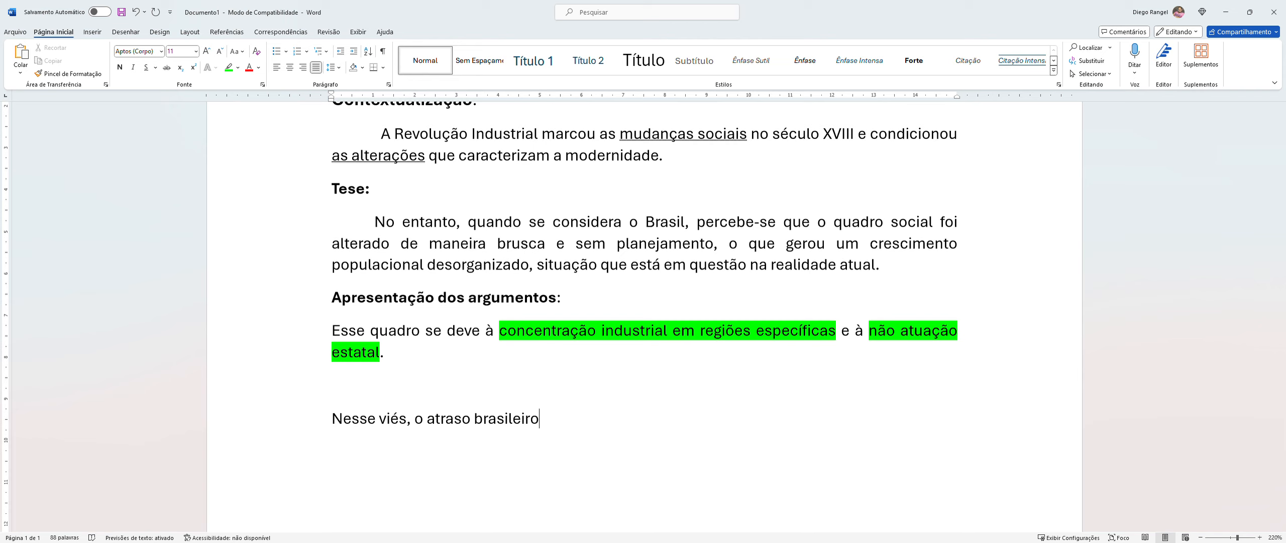
{"action": "type", "text": "em se adequar"}
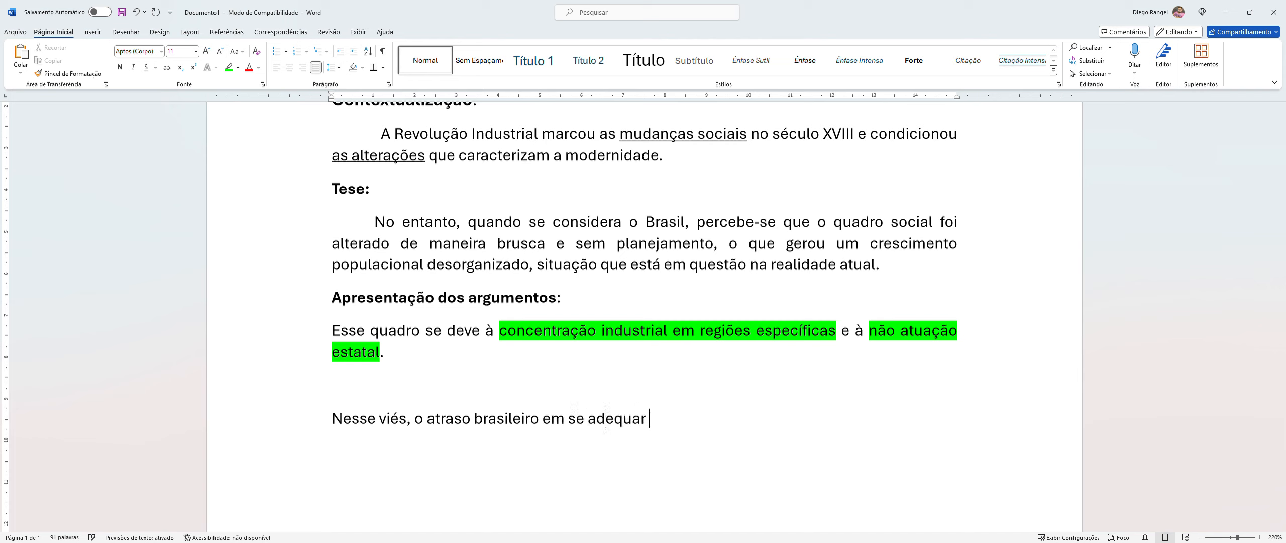
{"action": "type", "text": " às alterações"}
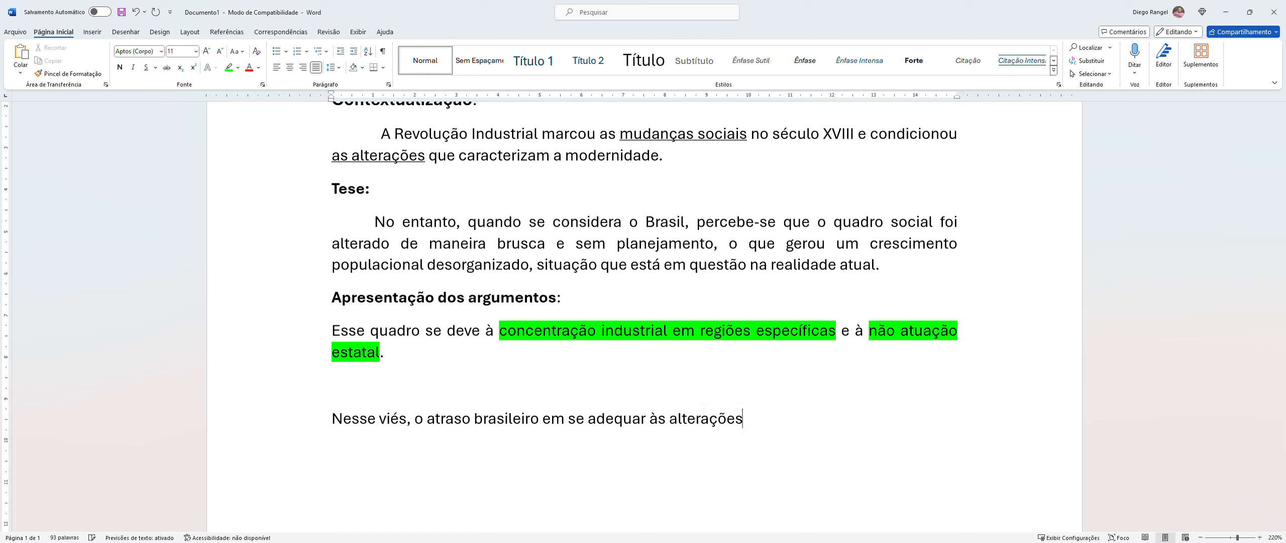
{"action": "type", "text": " proporcionadas pela"}
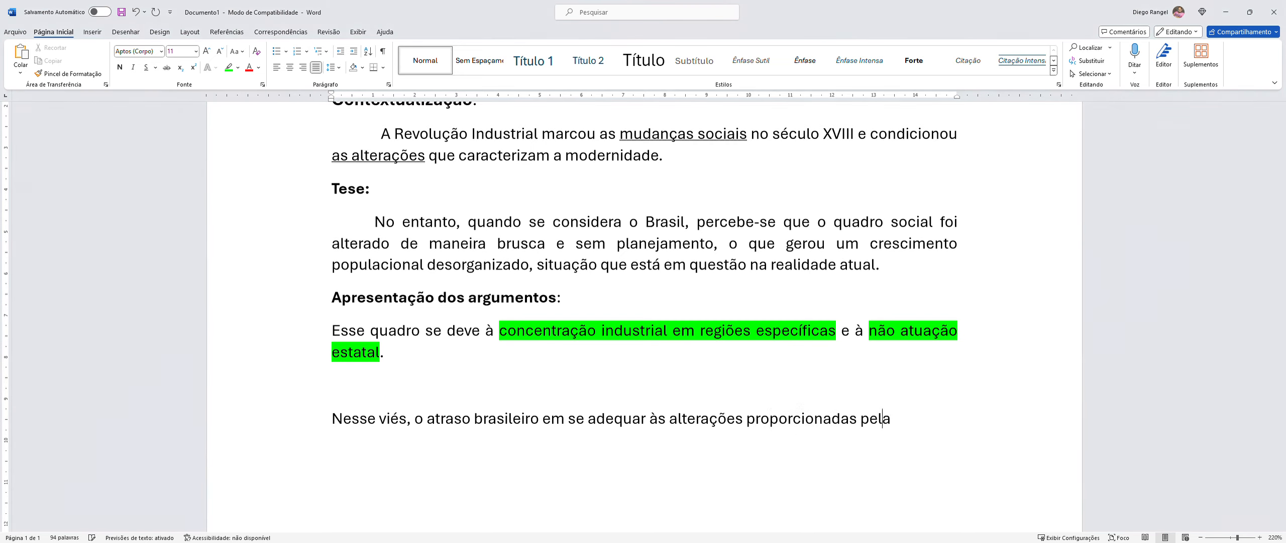
{"action": "type", "text": " Revolução"}
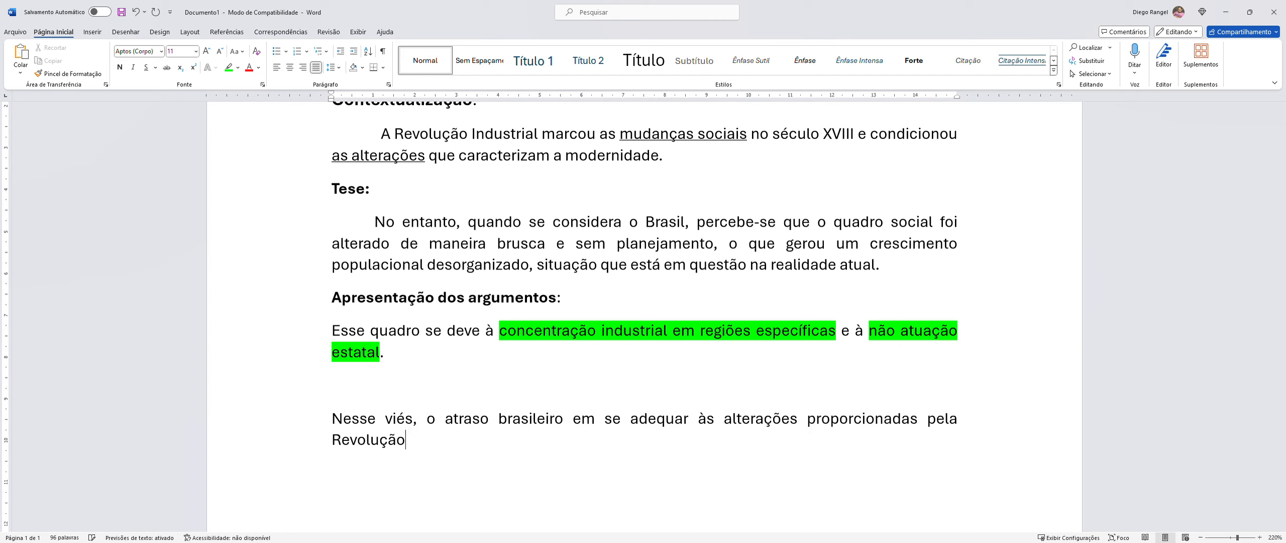
{"action": "type", "text": " In"}
{"action": "key", "text": "BackSpace"}
{"action": "type", "text": "nglesa"}
- Complete the new sentence after "Revolução Inglesa" with "gerou uma desordem no planejamento estrutural da nação."
{"action": "type", "text": "gerou "}
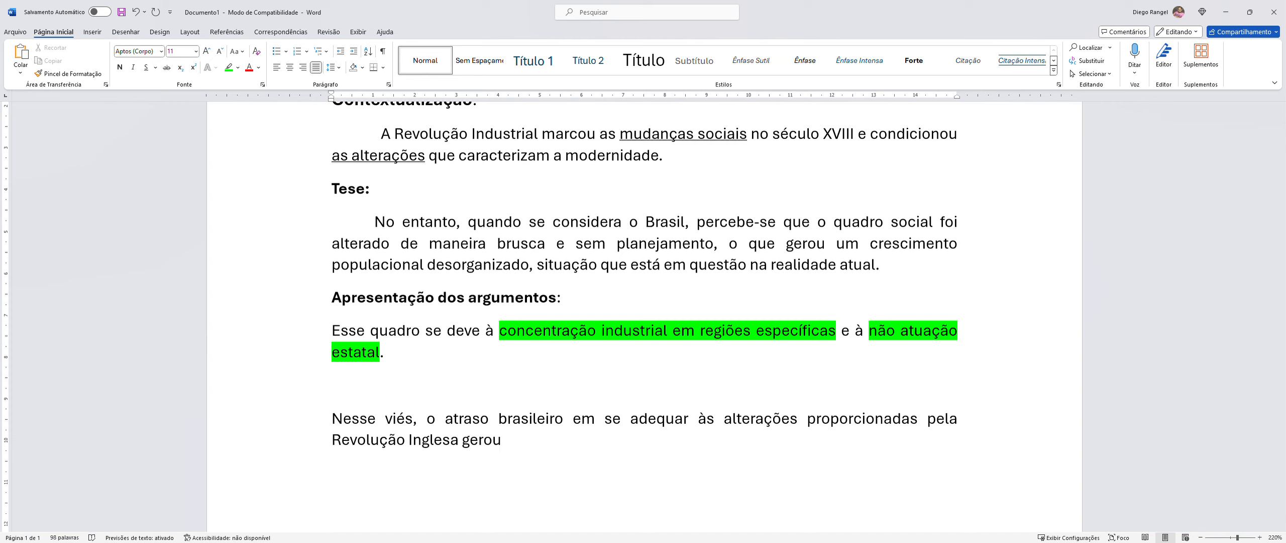
{"action": "type", "text": "uma desordem"}
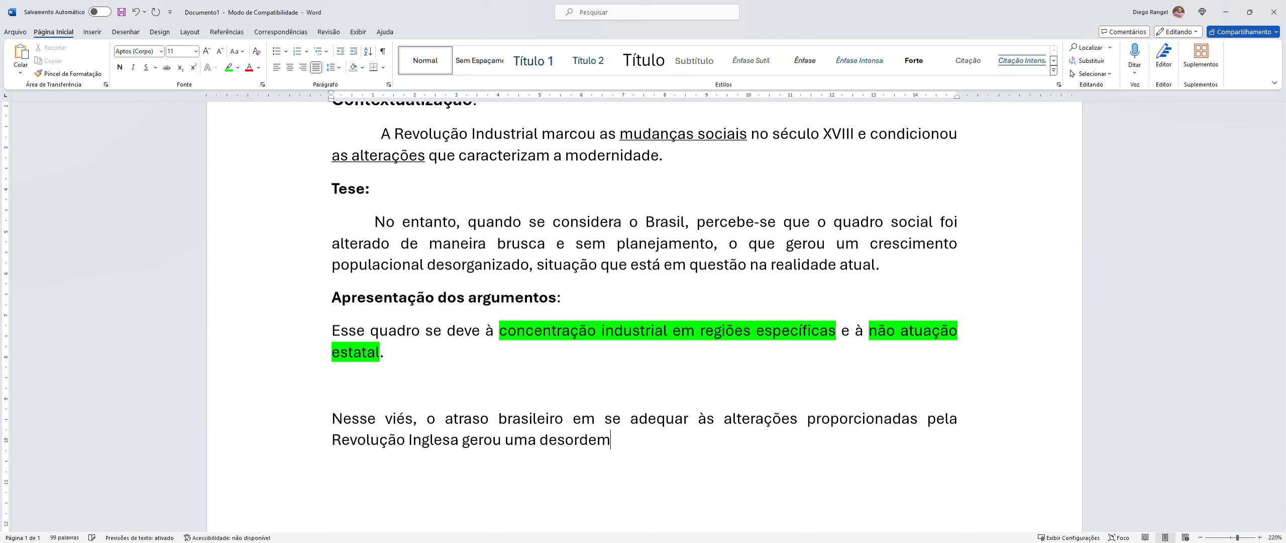
{"action": "type", "text": " no planejamento estruu"}
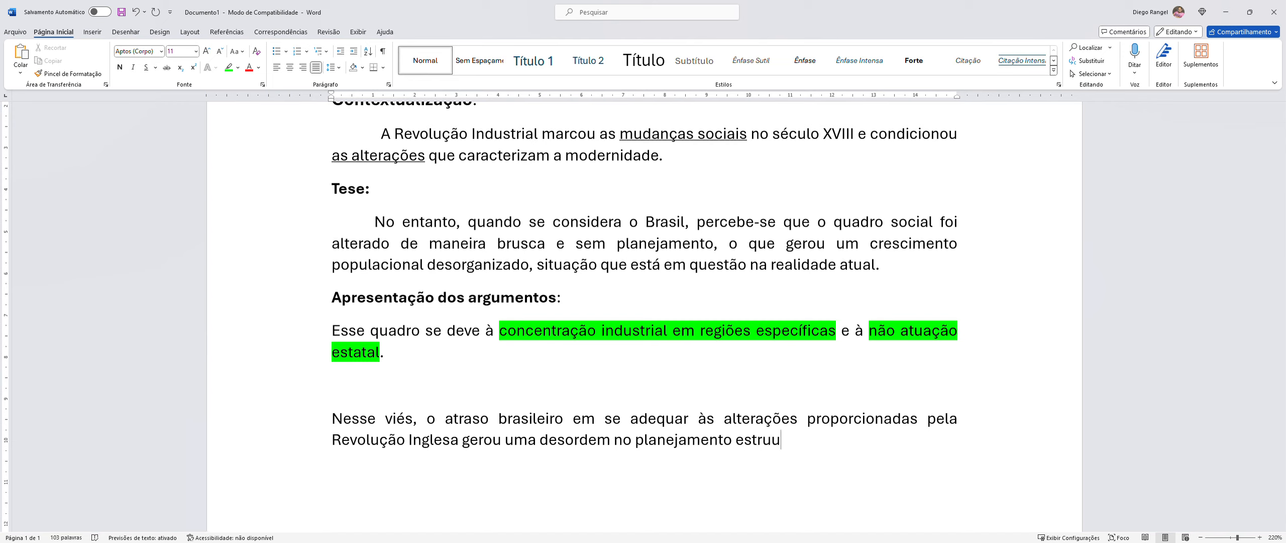
{"action": "key", "text": "BackSpace"}
{"action": "type", "text": "tural da nação."}
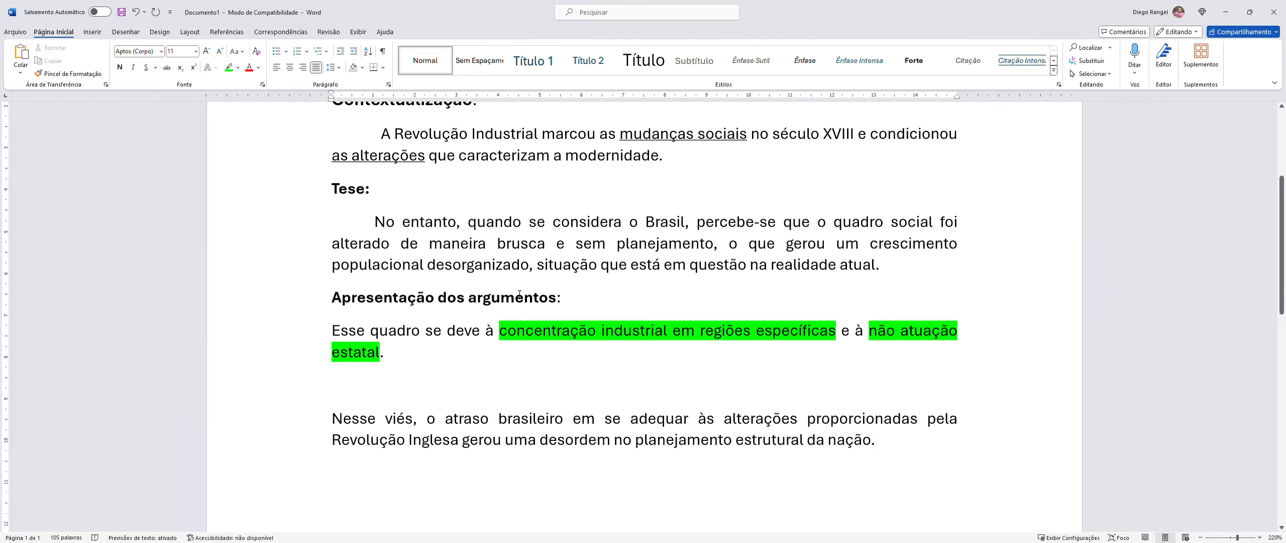
- Fill the blank line below the arguments paragraph with a full-width row of underscores as a divider
{"action": "left_click", "coordinate": [336, 388]}
{"action": "type", "text": "________________________________________________________________________--_"}
{"action": "key", "text": "BackSpace"}
{"action": "key", "text": "BackSpace"}
{"action": "key", "text": "BackSpace"}
{"action": "key", "text": "BackSpace"}
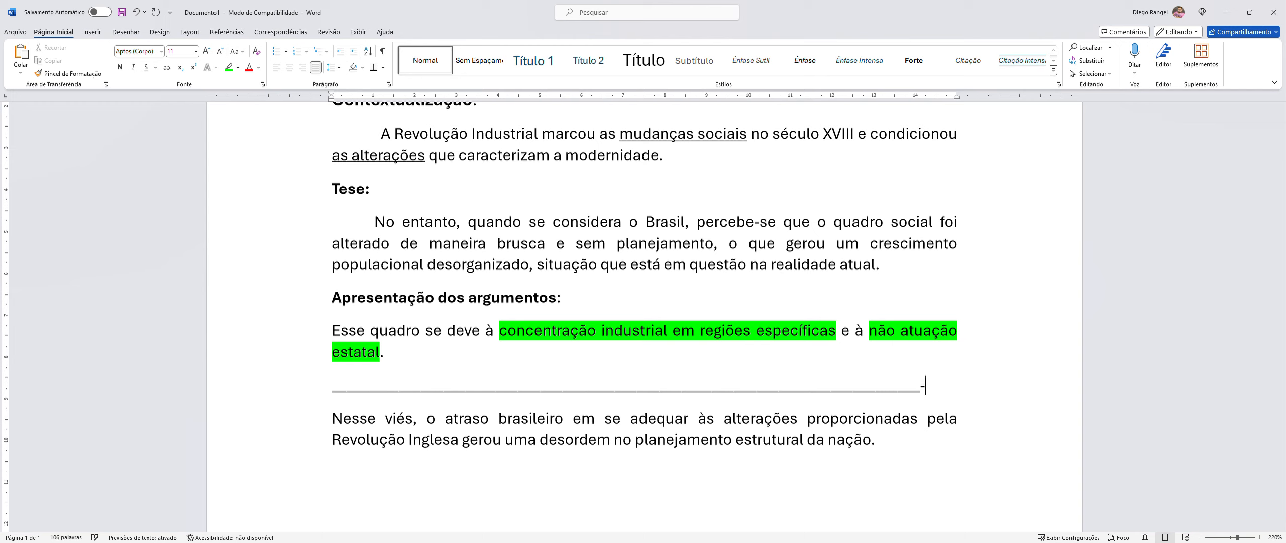
{"action": "type", "text": "_________"}
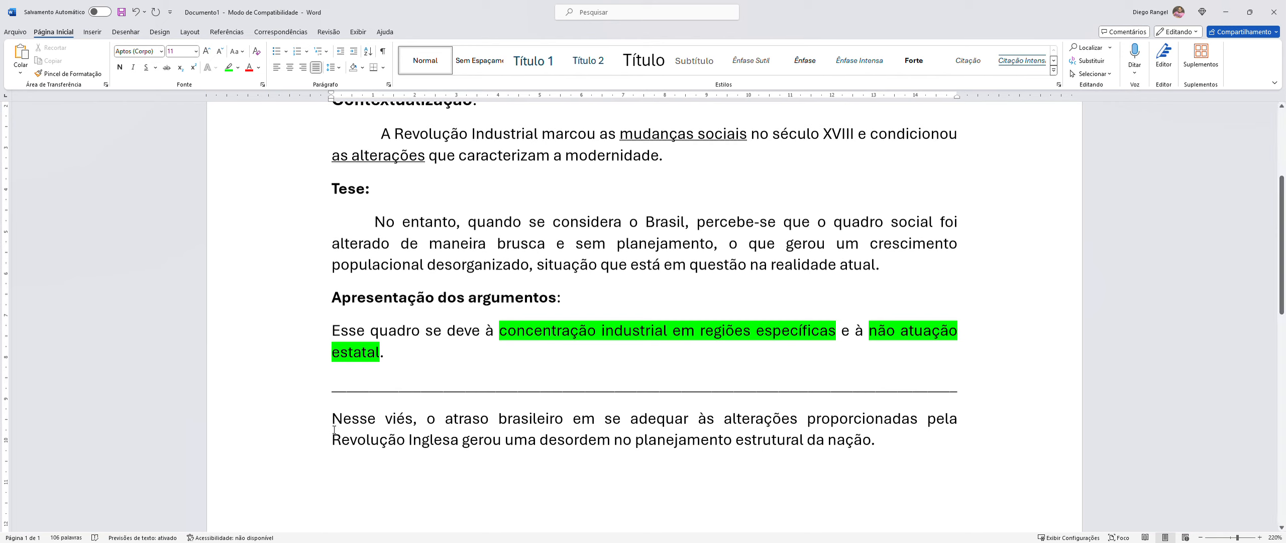
- Add the heading "Tópico Frasal:" on its own line above the "Nesse viés" paragraph and make its words bold
{"action": "left_click", "coordinate": [334, 425]}
{"action": "key", "text": "Return"}
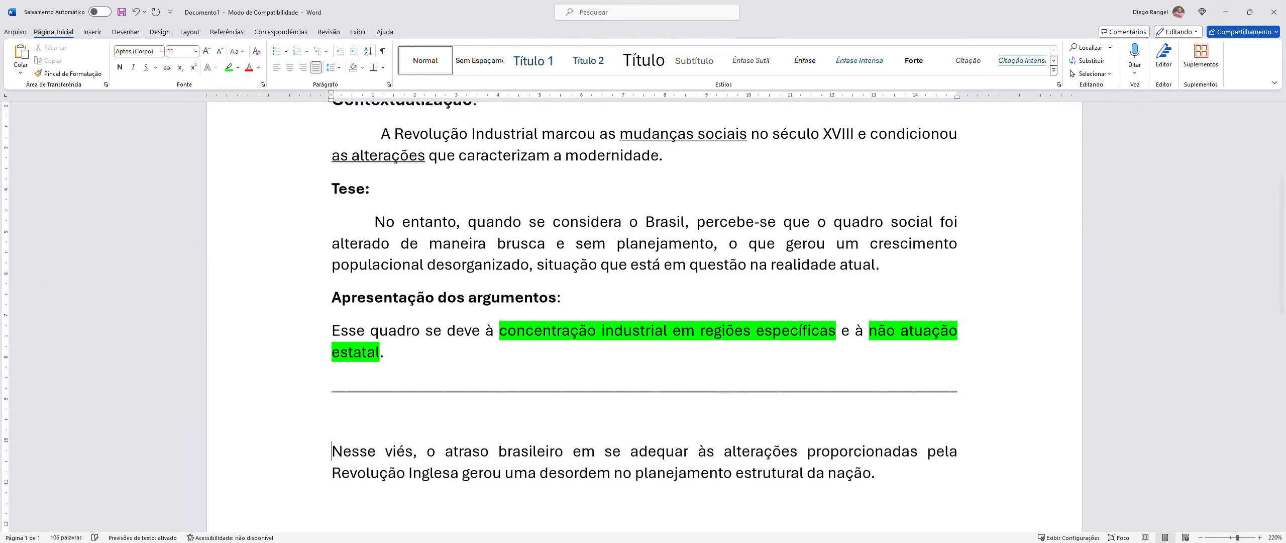
{"action": "type", "text": "Tópico Frasal"}
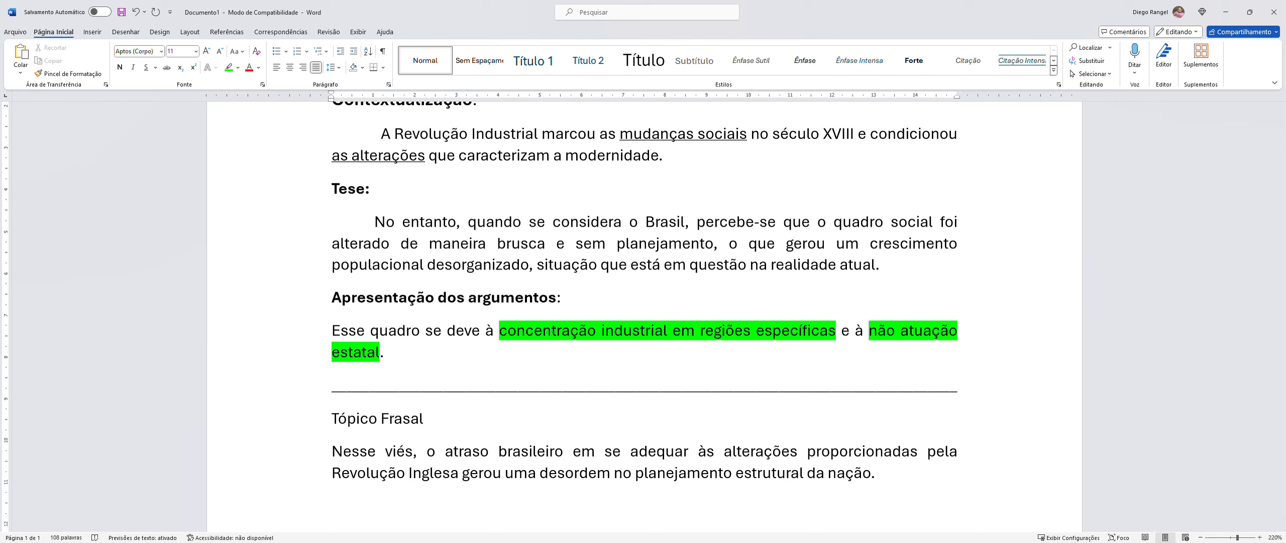
{"action": "type", "text": ":"}
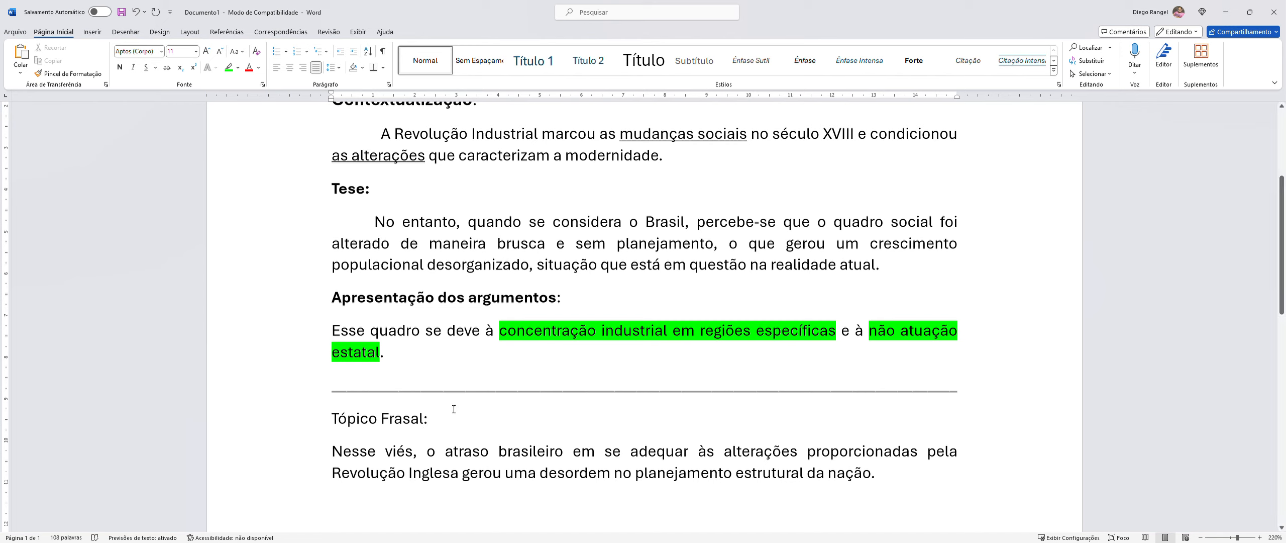
{"action": "left_click_drag", "start_coordinate": [331, 422], "coordinate": [420, 420]}
{"action": "key", "text": "ctrl+n"}
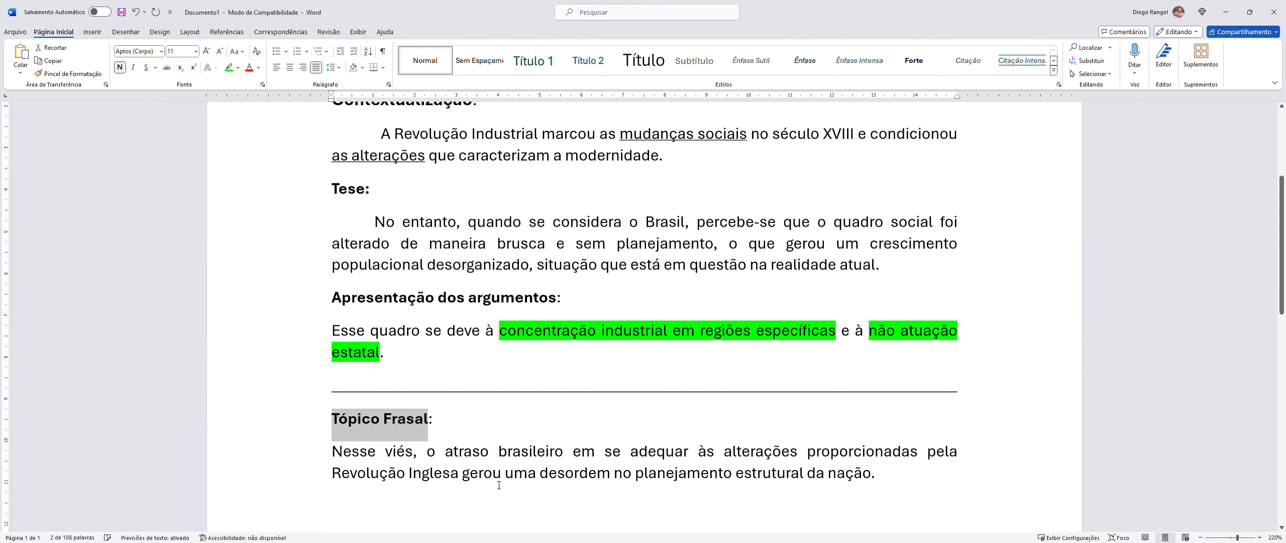
- Add the heading "Fundamentação:" on a new line below the "Nesse viés" paragraph and make the word bold
{"action": "scroll", "coordinate": [599, 436], "scroll_direction": "down", "scroll_amount": 3}
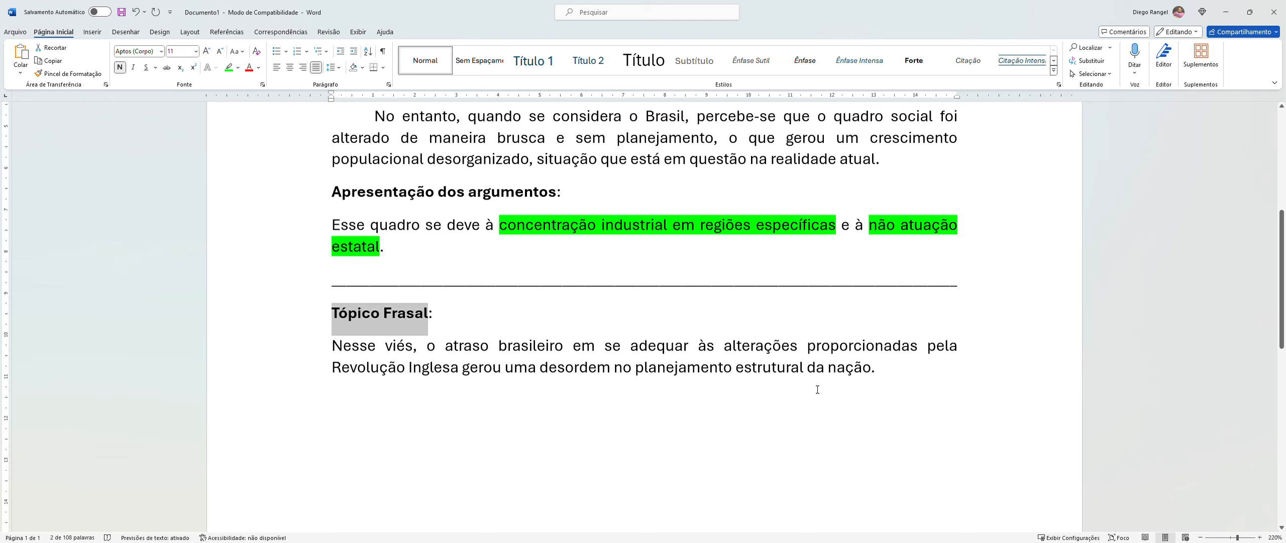
{"action": "left_click", "coordinate": [882, 367]}
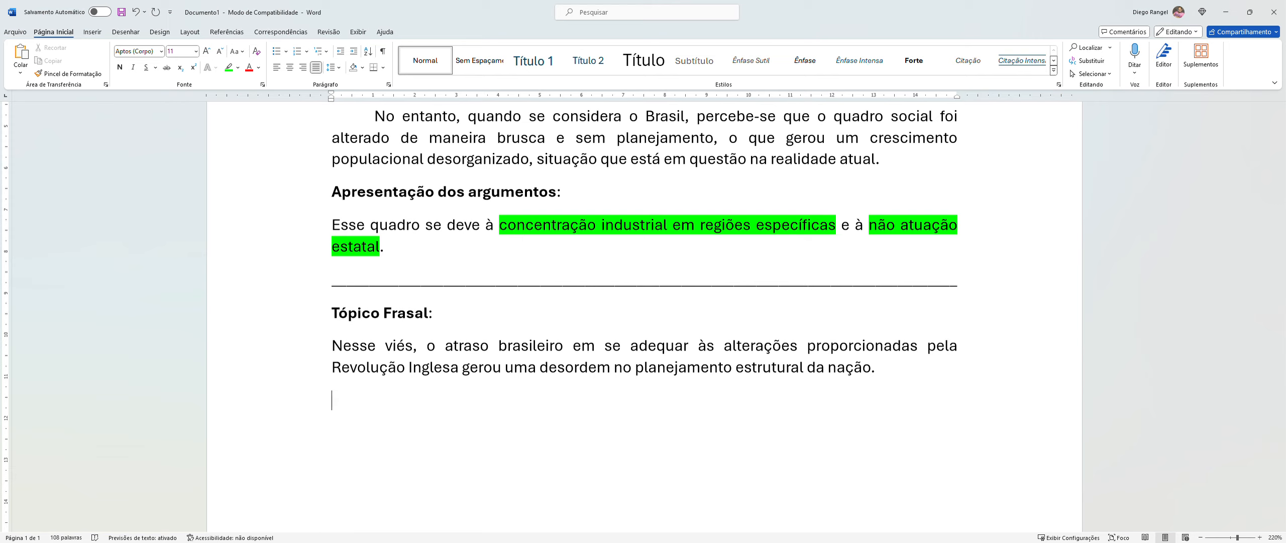
{"action": "key", "text": "Return"}
{"action": "type", "text": "Fundamentação"}
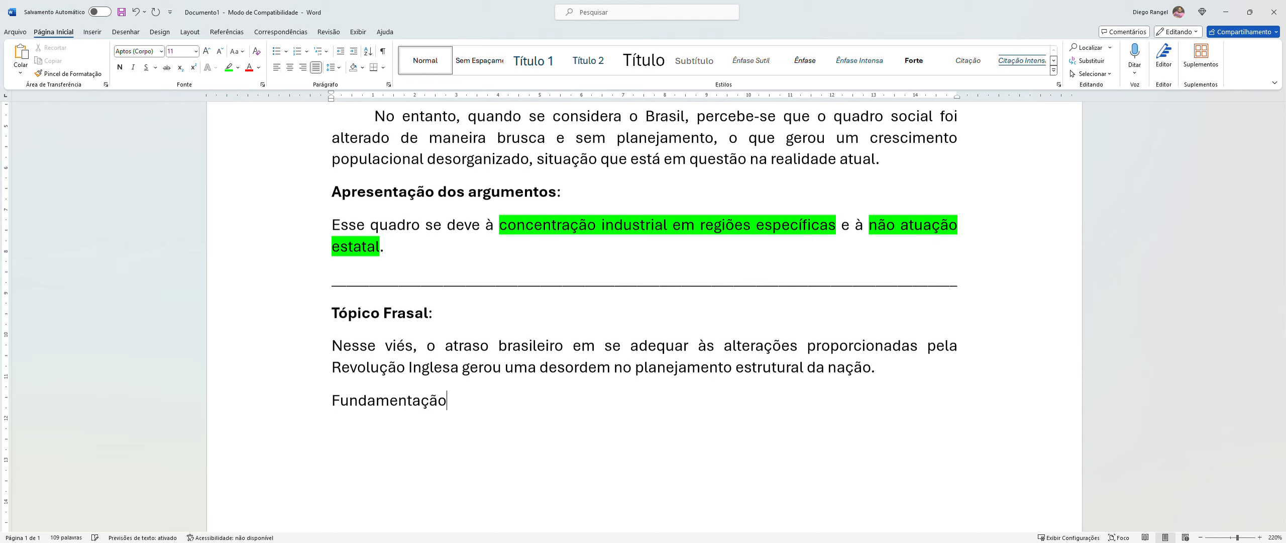
{"action": "type", "text": ":"}
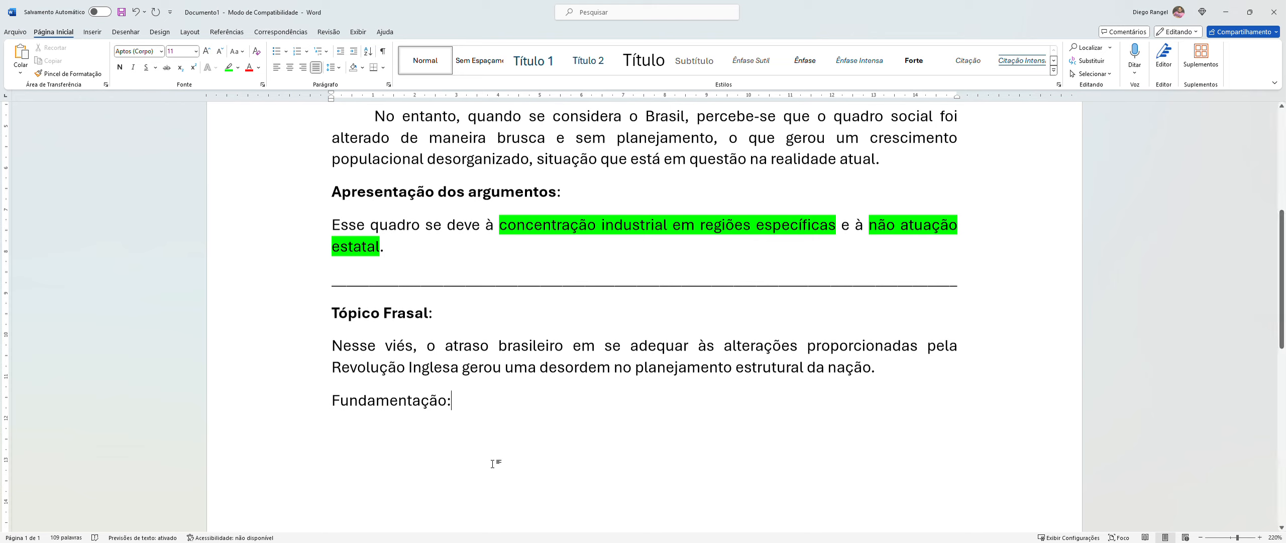
{"action": "left_click_drag", "start_coordinate": [333, 400], "coordinate": [455, 398]}
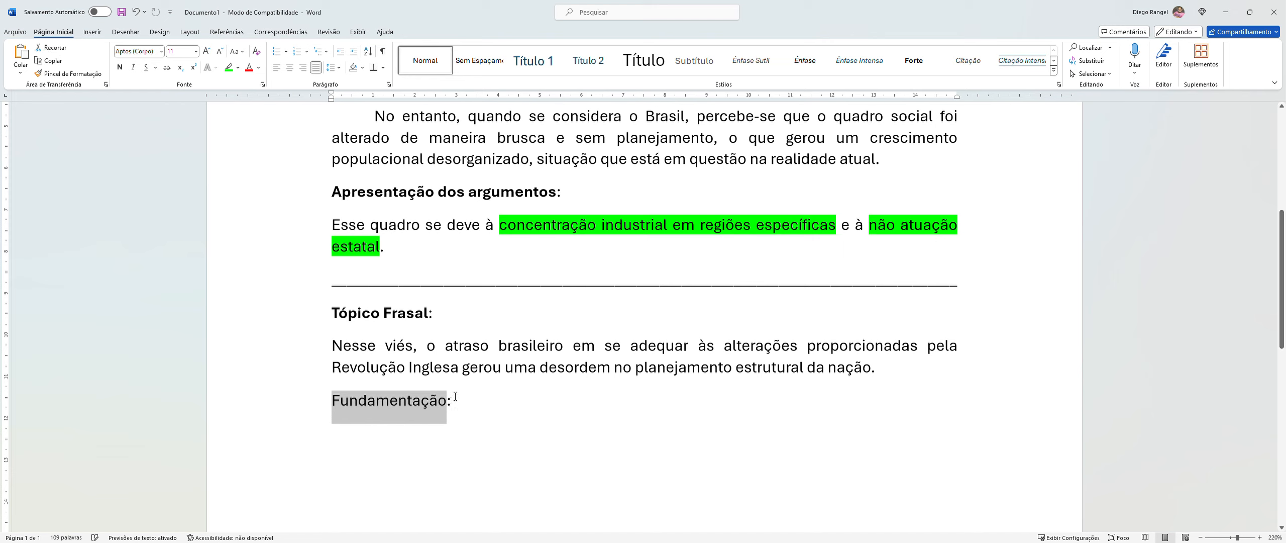
{"action": "key", "text": "ctrl+n"}
{"action": "left_click", "coordinate": [468, 402]}
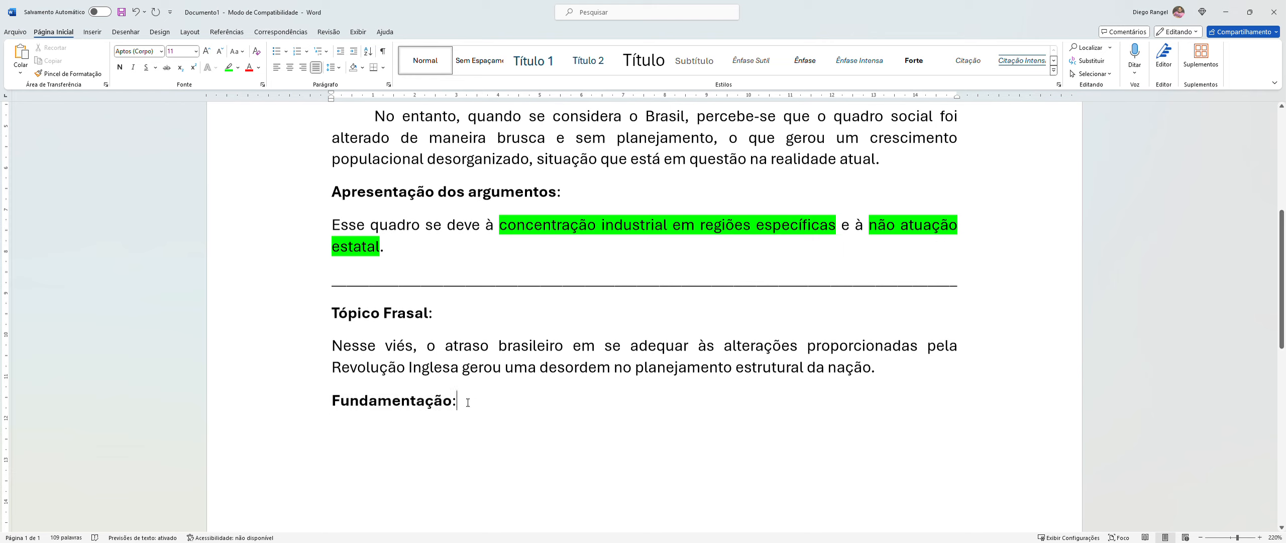
- Below "Fundamentação:", write "Nesse sentido, as migrações ocorridas de regiões menos desenvolvidas para aquelas que estavam se industrializando são"
{"action": "key", "text": "Return"}
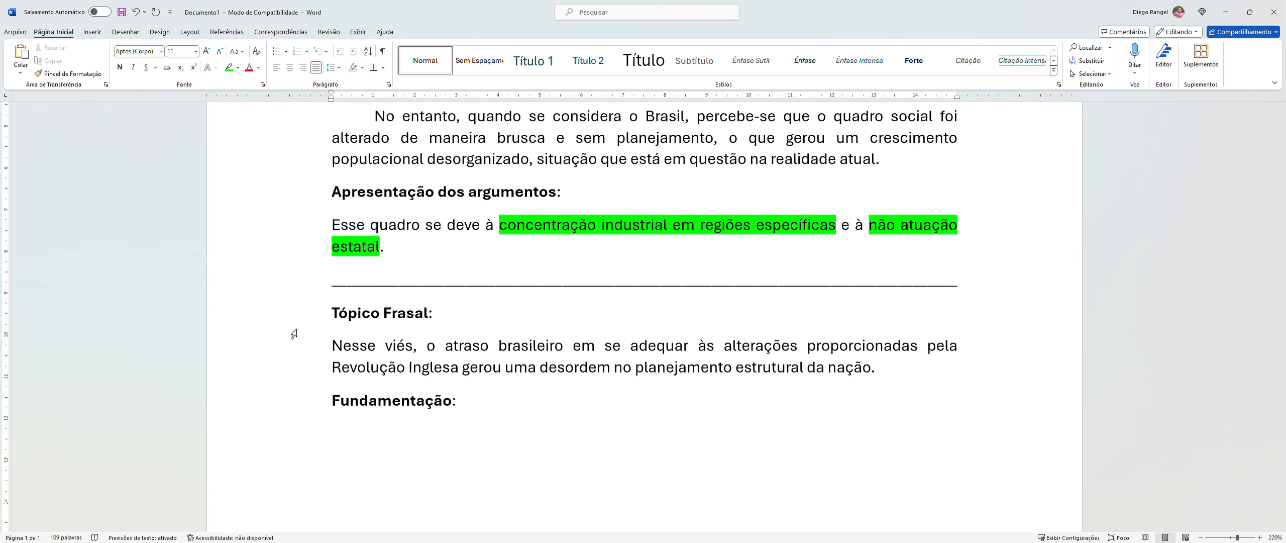
{"action": "type", "text": "Nesse senrido"}
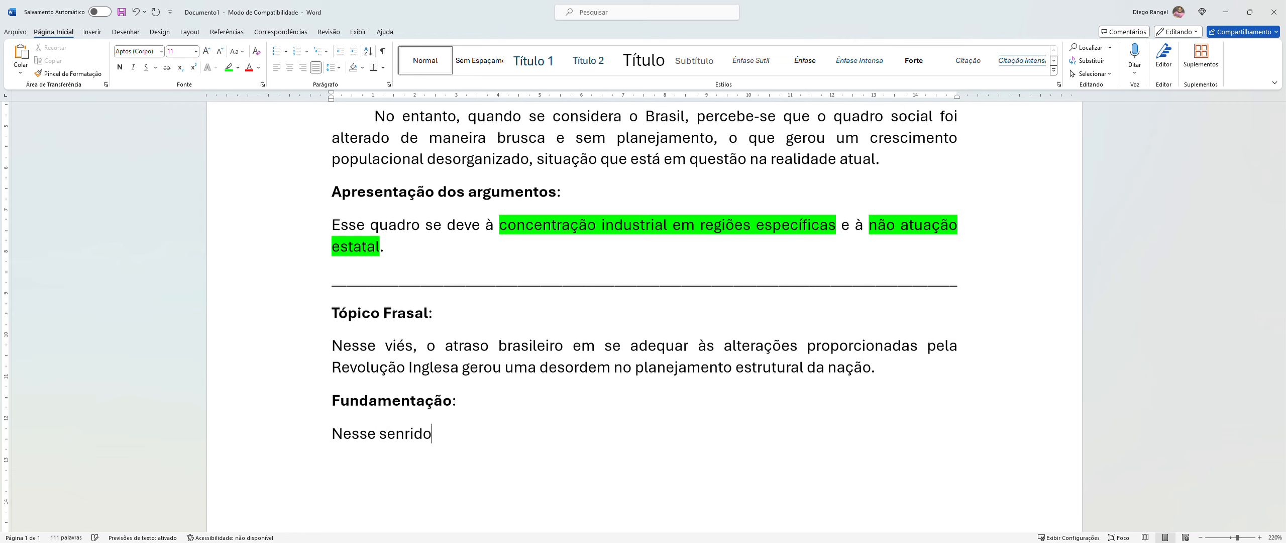
{"action": "key", "text": "BackSpace"}
{"action": "key", "text": "BackSpace"}
{"action": "key", "text": "BackSpace"}
{"action": "key", "text": "BackSpace"}
{"action": "type", "text": "tido, as migra"}
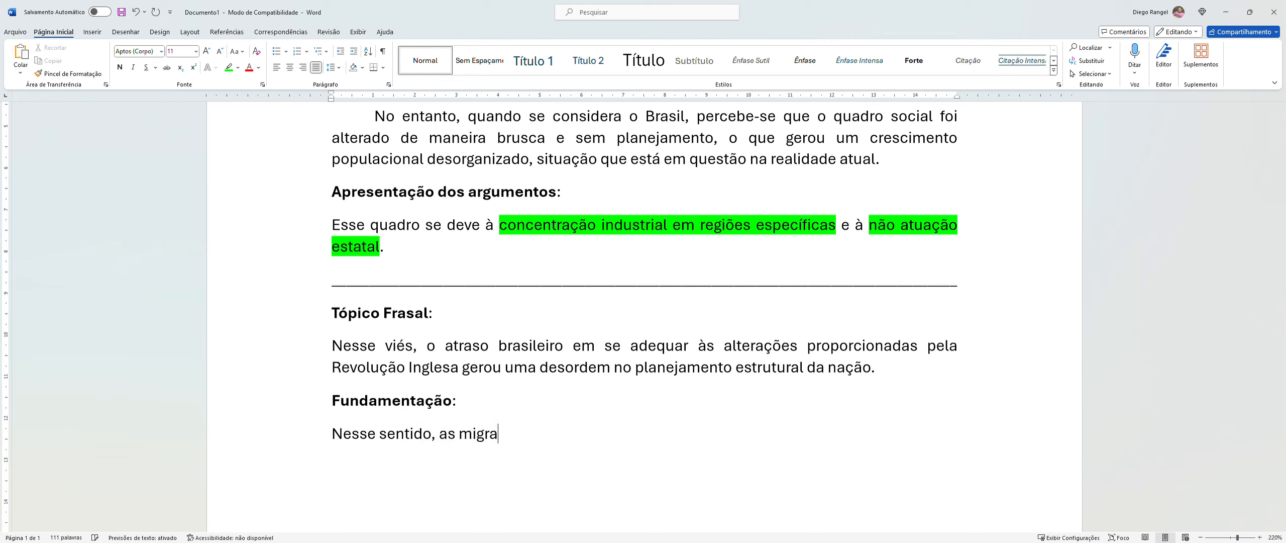
{"action": "type", "text": "ções ocorridas"}
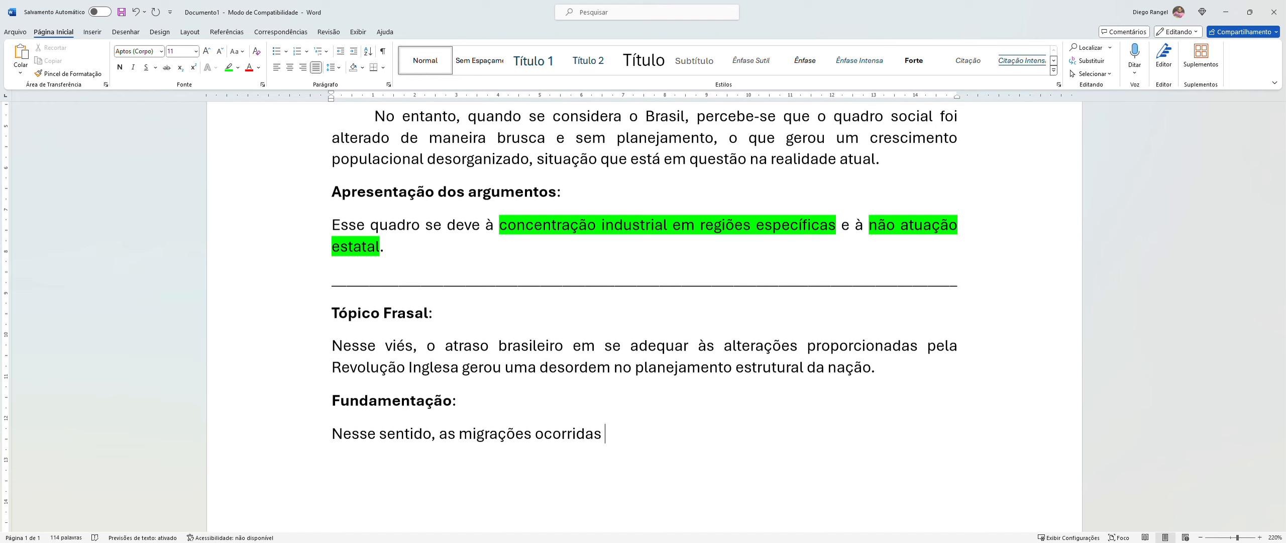
{"action": "type", "text": "de regiões menos desenvolvidas para aquel"}
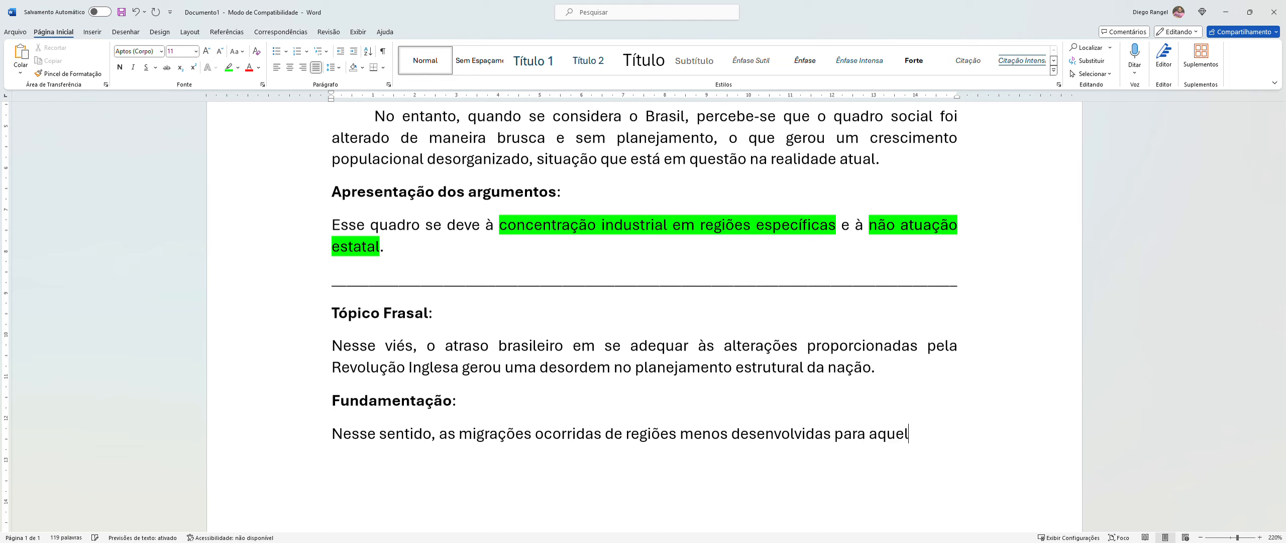
{"action": "type", "text": "as que estava"}
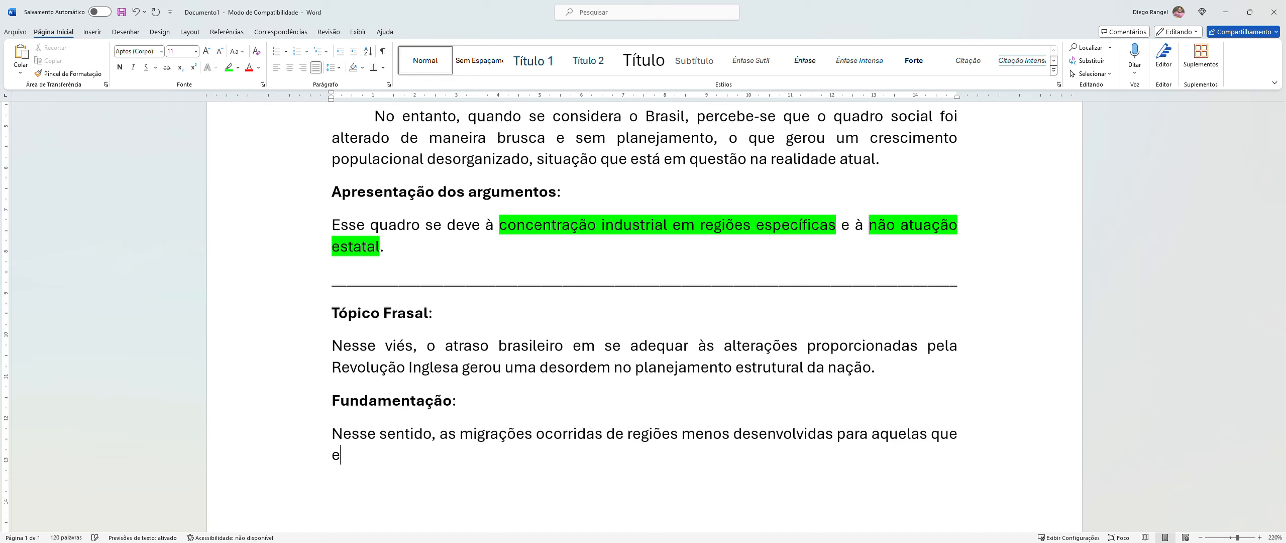
{"action": "type", "text": "m se industria"}
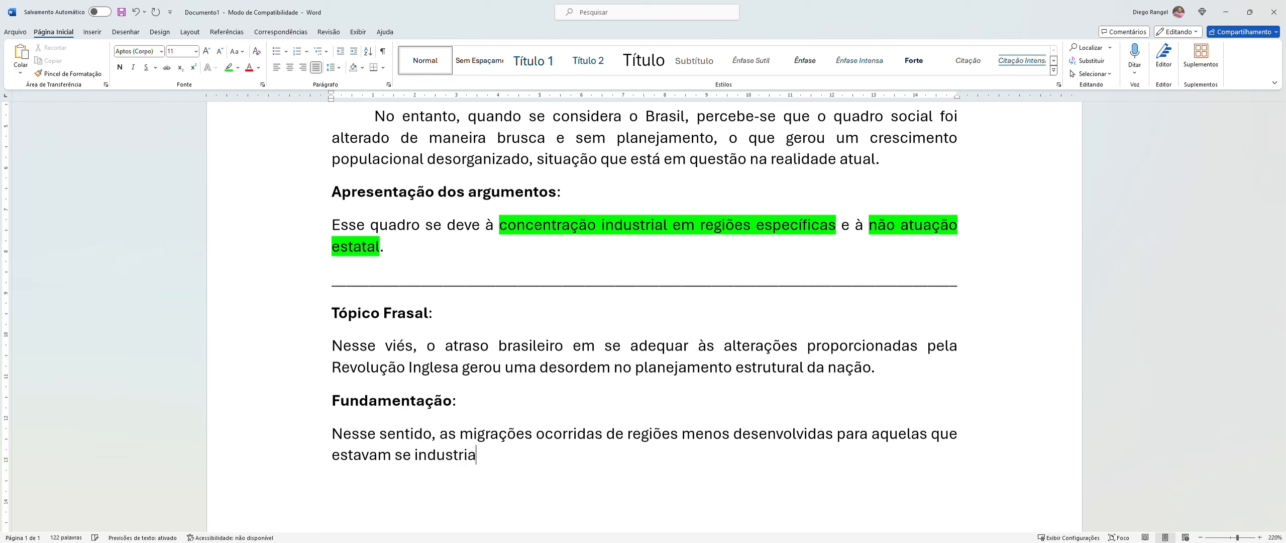
{"action": "type", "text": "lizando são"}
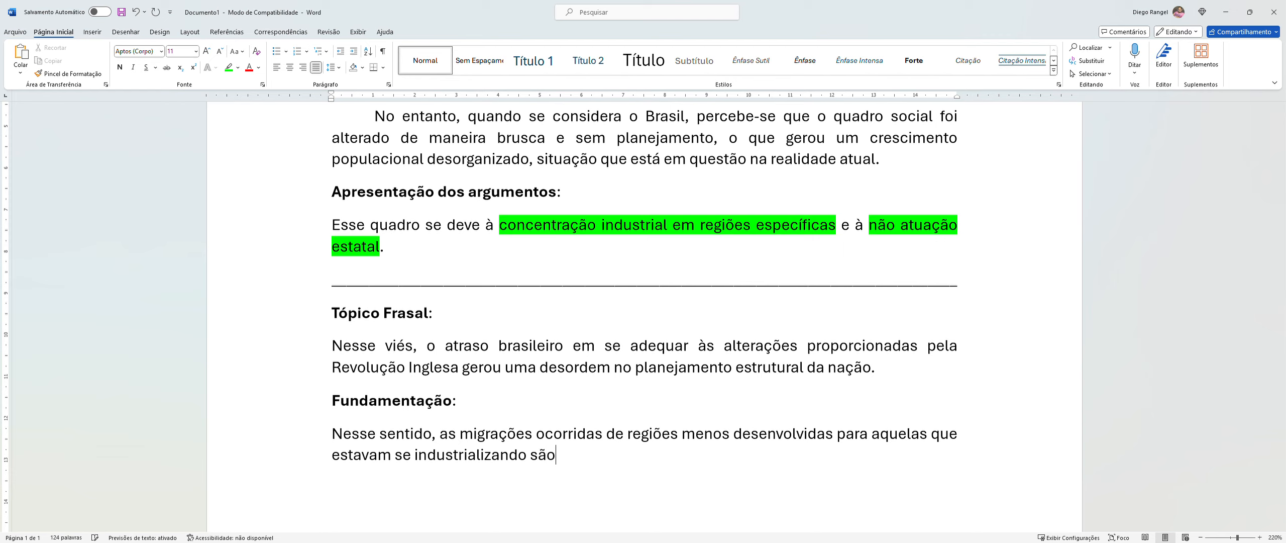
- Continue the "Nesse sentido" sentence with "a tônica do contexto social brasileiro"
{"action": "type", "text": " a tônica do contexto social"}
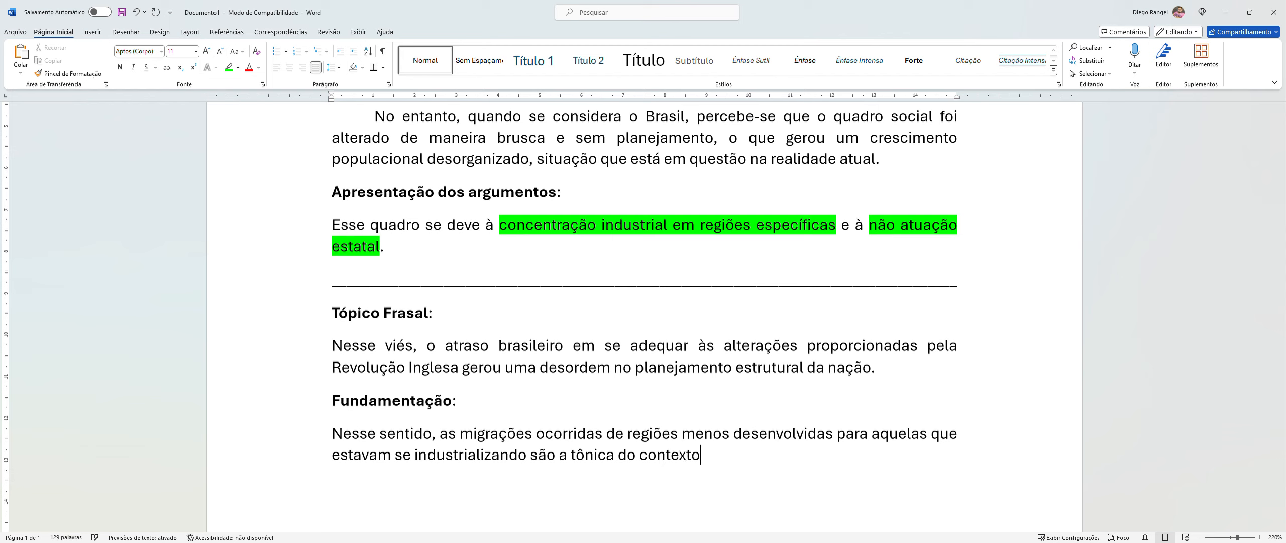
{"action": "type", "text": " ba"}
{"action": "key", "text": "BackSpace"}
{"action": "type", "text": "rasileiro"}
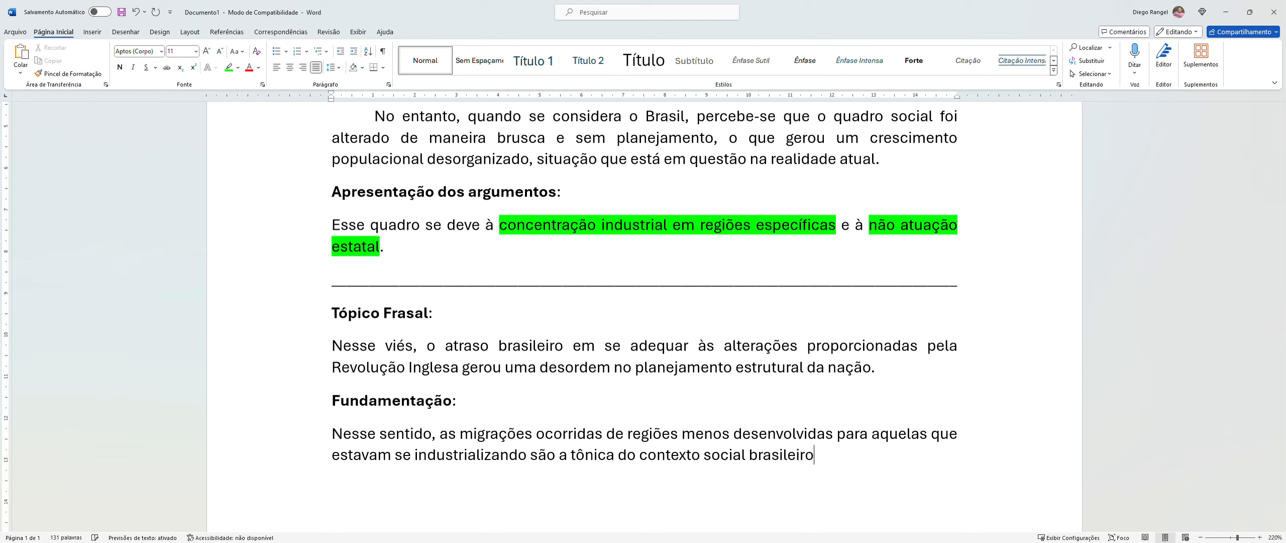
- Finish the sentence with ", haja vista que o êxodo rural aconteceu privilegiando a ida de migrantes para a região sudeste do país."
{"action": "type", "text": ", haja vista que "}
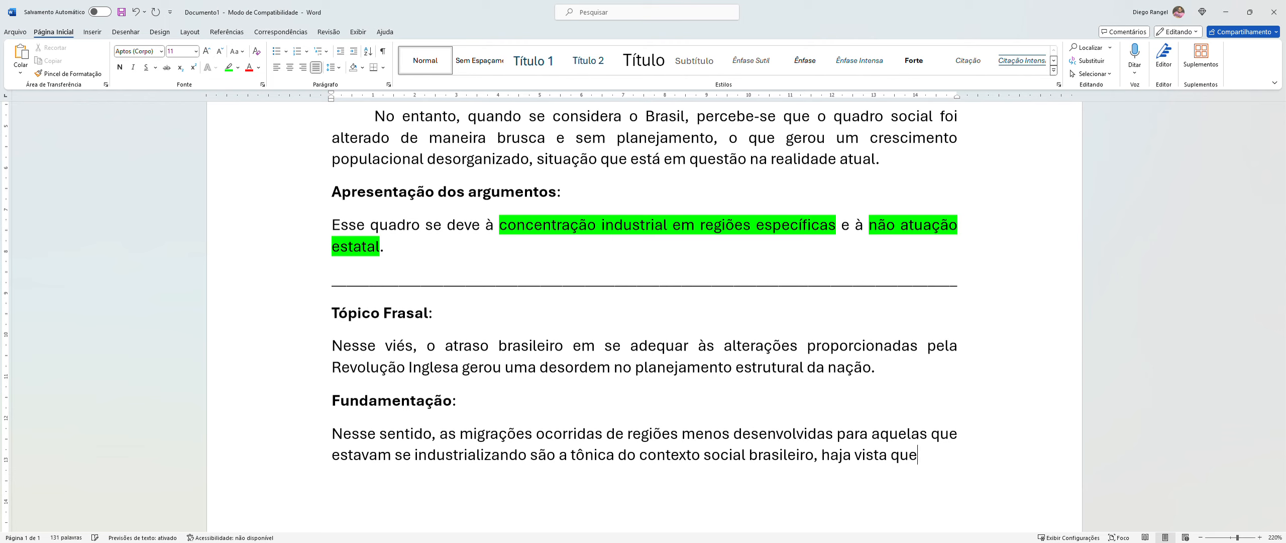
{"action": "type", "text": "o "}
{"action": "type", "text": "êxodo ru"}
{"action": "type", "text": "ral"}
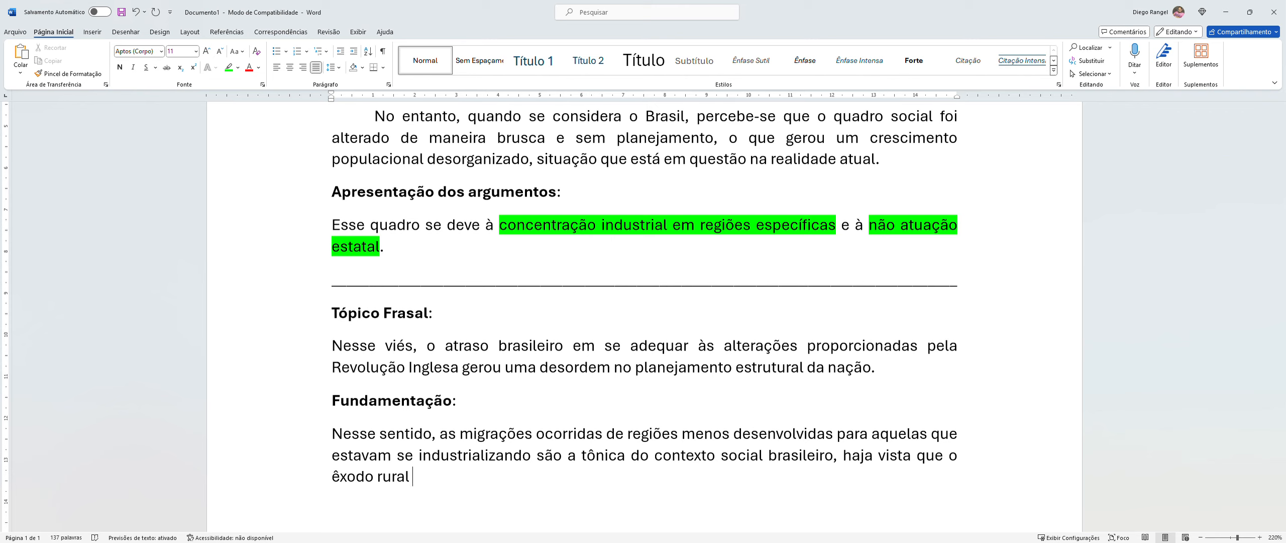
{"action": "type", "text": "aconteceu p"}
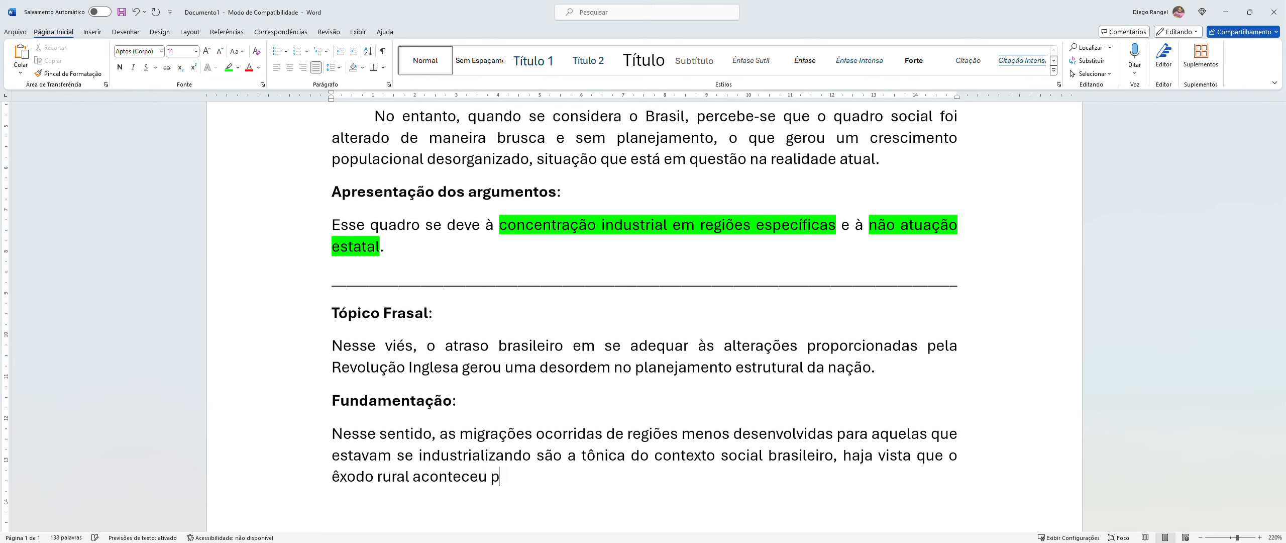
{"action": "type", "text": "rivilegiando a ida de "}
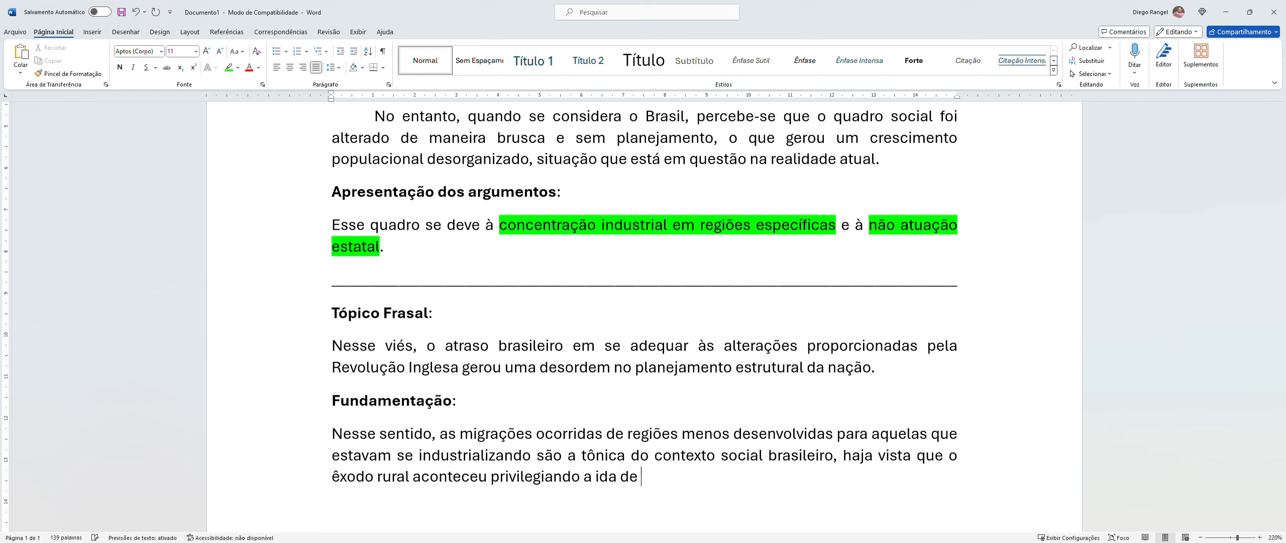
{"action": "type", "text": "migrantes para a região sudeste do país."}
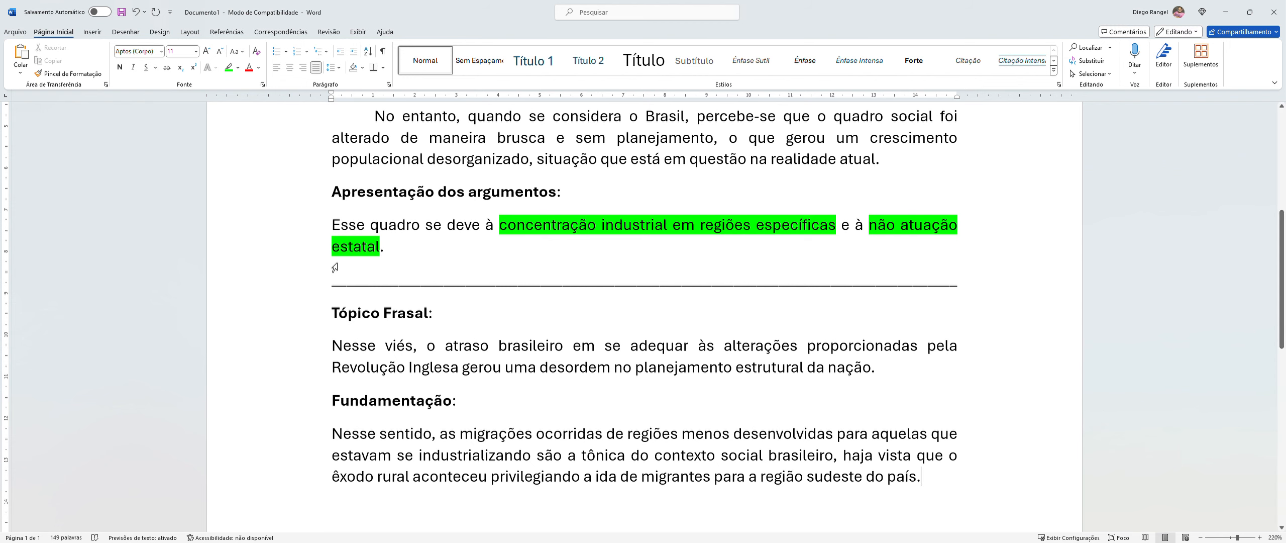
- Add the heading "Comentário:" on a new line below the "Fundamentação" paragraph and make it bold
{"action": "scroll", "coordinate": [320, 276], "scroll_direction": "down", "scroll_amount": 3}
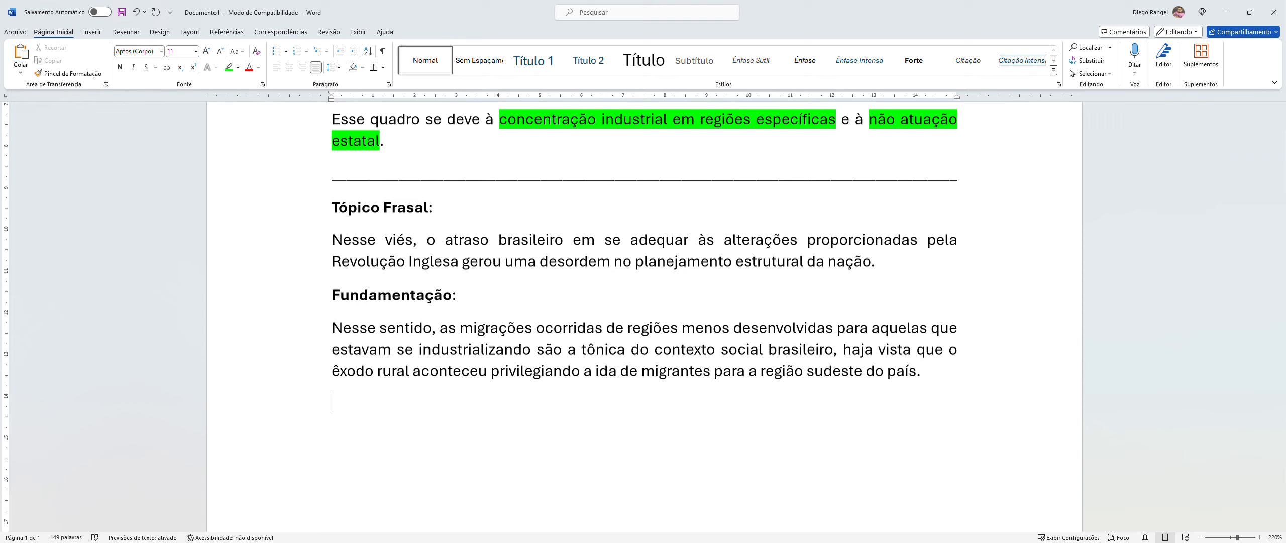
{"action": "type", "text": "Comentário:"}
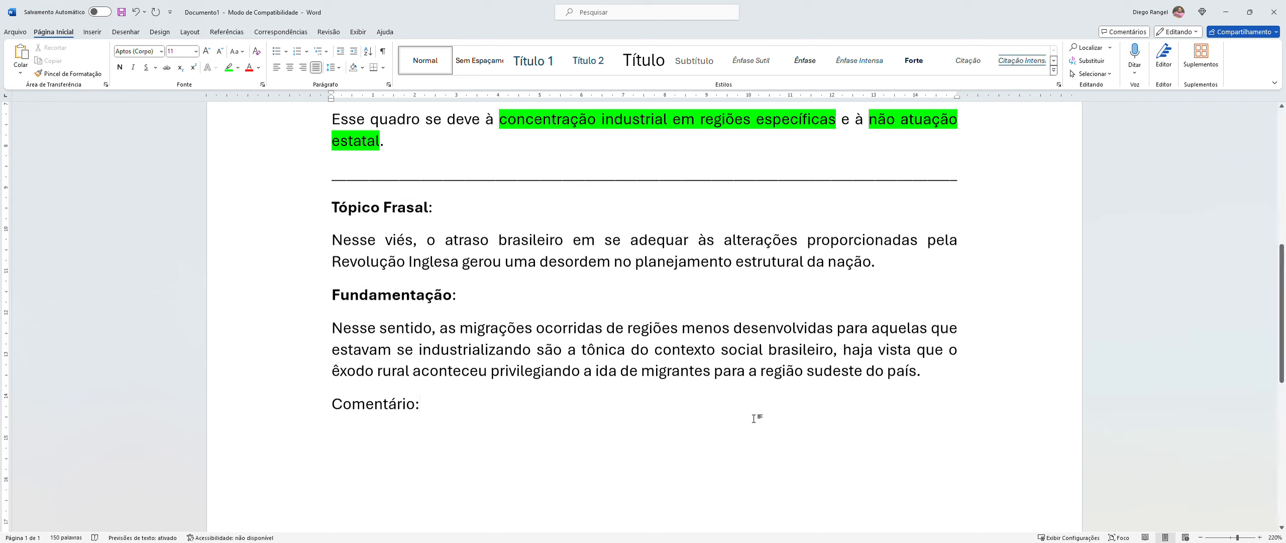
{"action": "left_click_drag", "start_coordinate": [335, 411], "coordinate": [422, 411]}
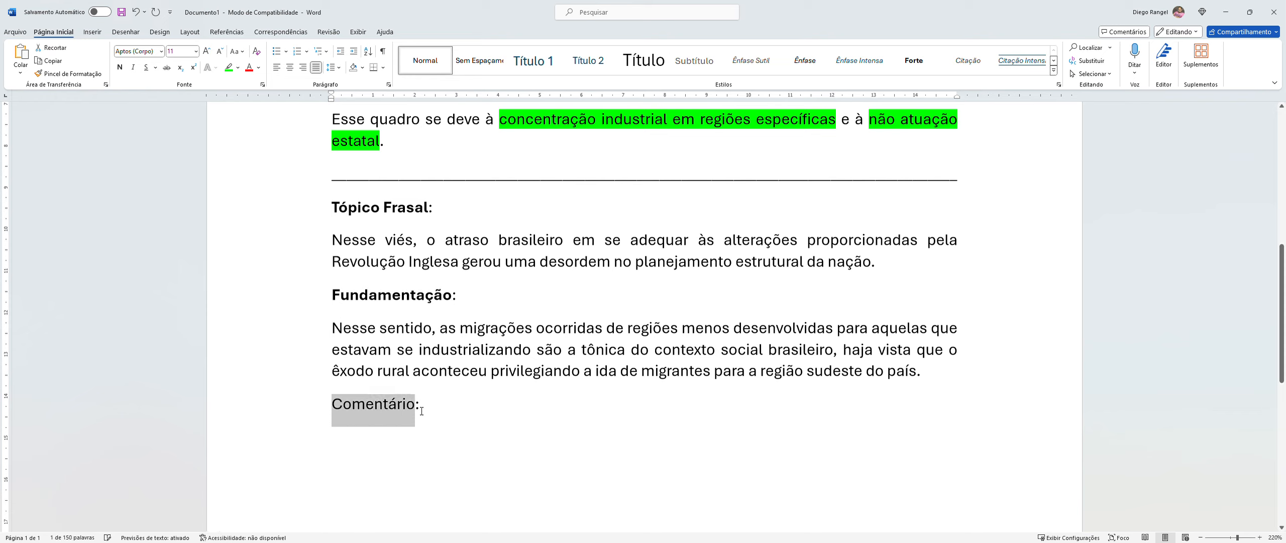
{"action": "left_click", "coordinate": [425, 409]}
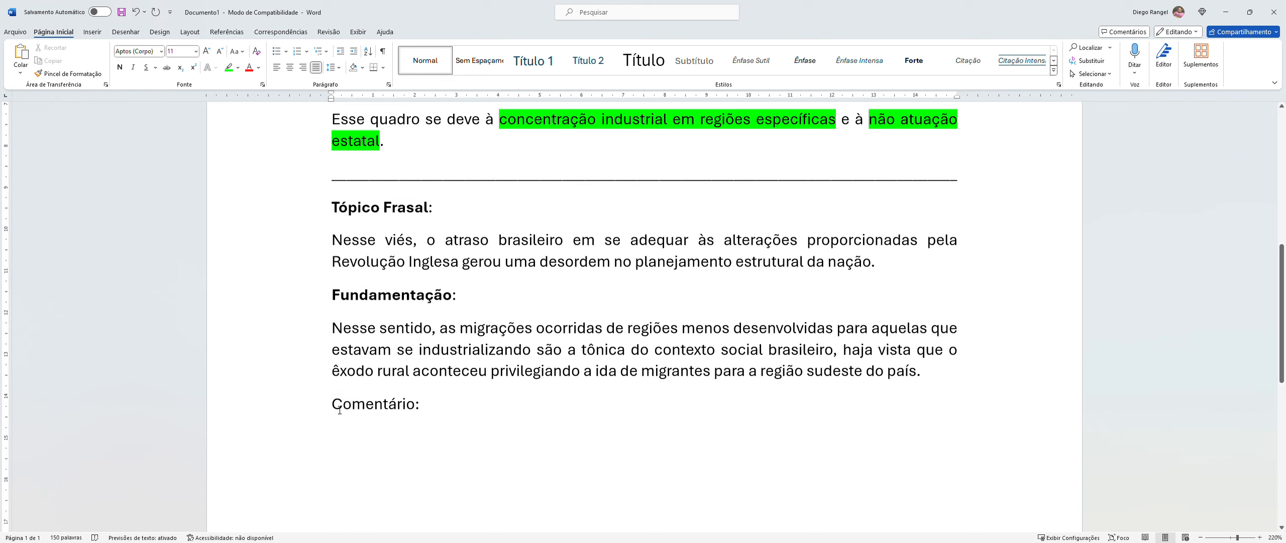
{"action": "left_click_drag", "start_coordinate": [335, 411], "coordinate": [429, 406]}
{"action": "key", "text": "ctrl+n"}
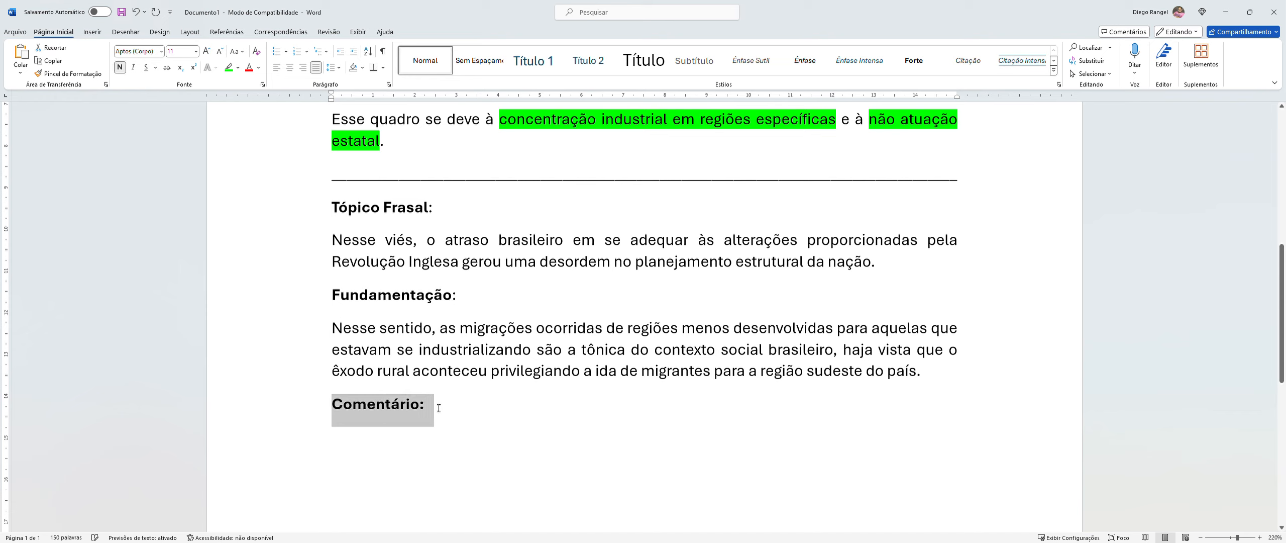
- Start a new paragraph below "Comentário:" with the word "Naturalmente" and remove its bold formatting
{"action": "left_click", "coordinate": [426, 436]}
{"action": "key", "text": "Return"}
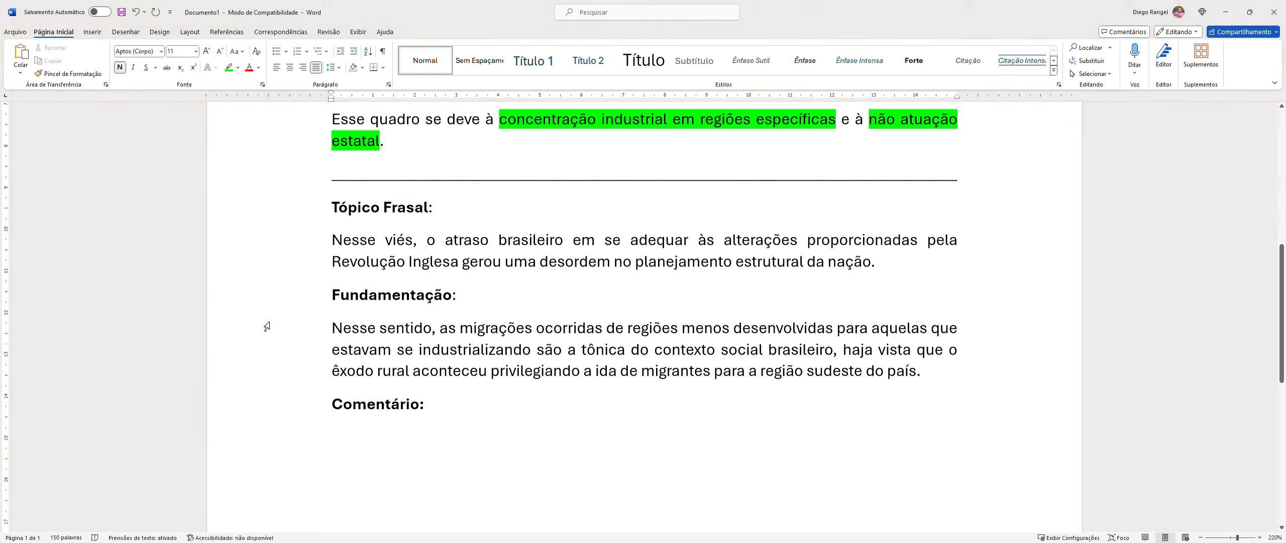
{"action": "type", "text": "N"}
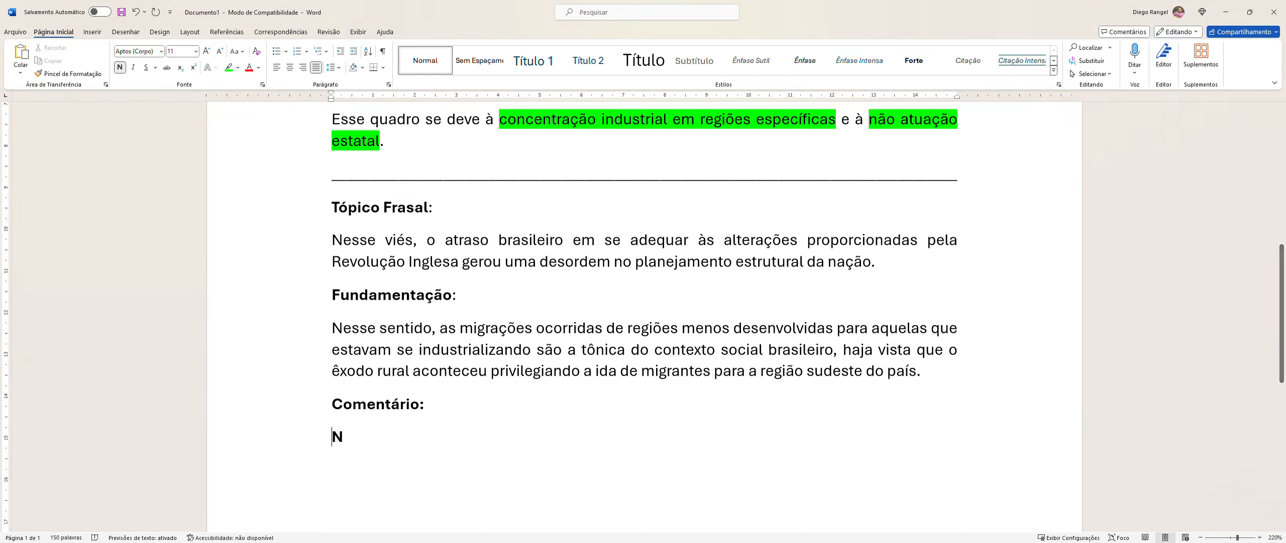
{"action": "type", "text": "aturalmente"}
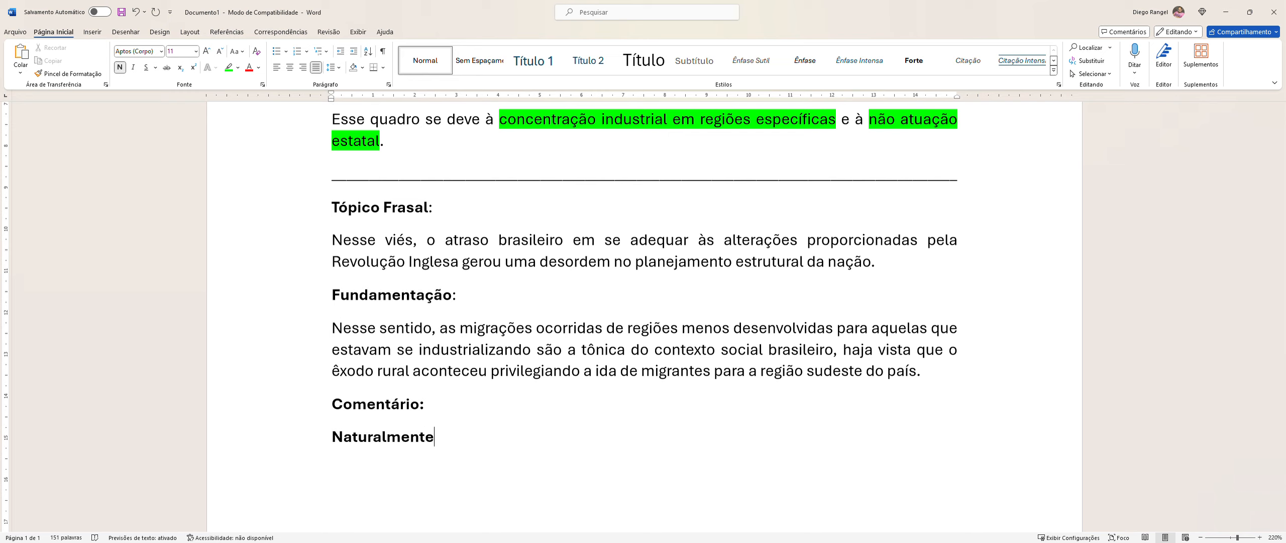
{"action": "left_click_drag", "start_coordinate": [434, 436], "coordinate": [334, 440]}
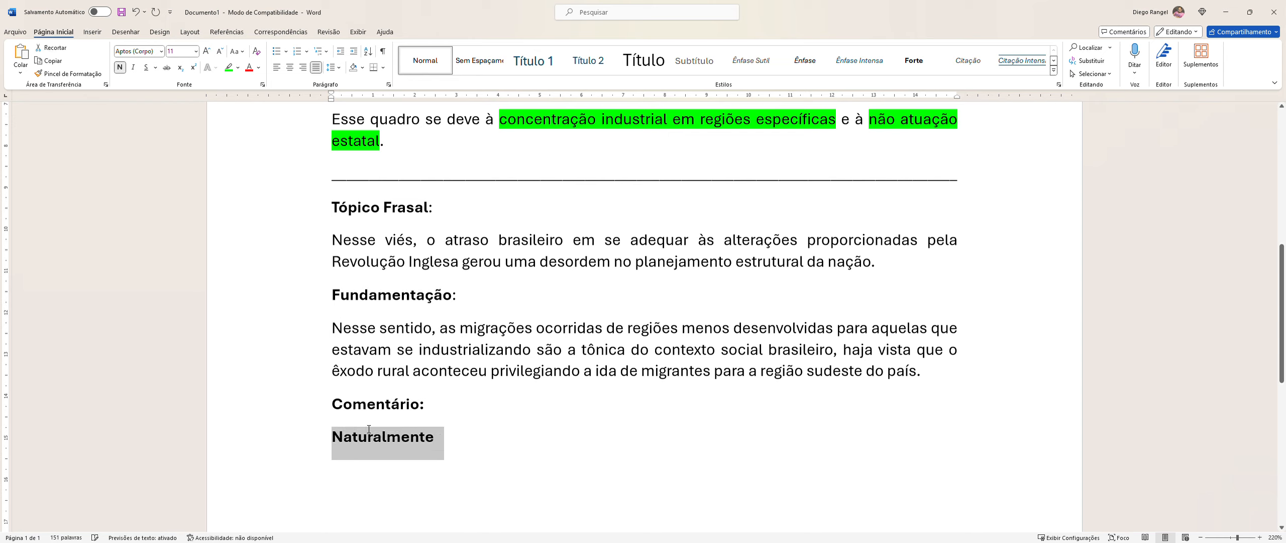
{"action": "key", "text": "ctrl+n"}
{"action": "left_click", "coordinate": [428, 461]}
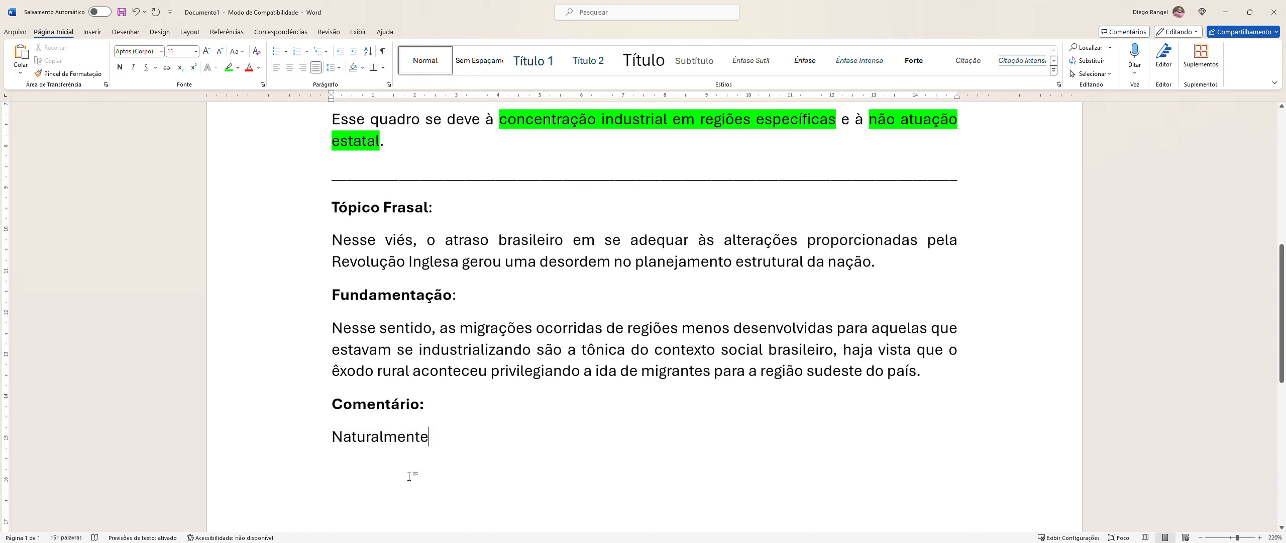
- Continue the comment after "Naturalmente" with ", nesse contexto,"
{"action": "type", "text": ", n"}
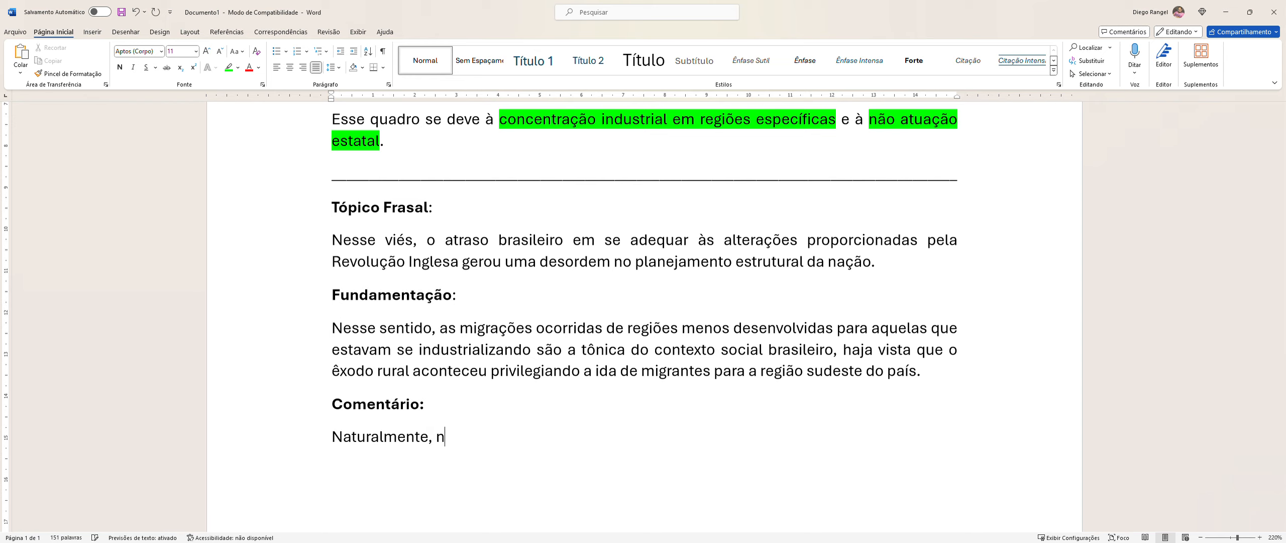
{"action": "type", "text": "esse contexto"}
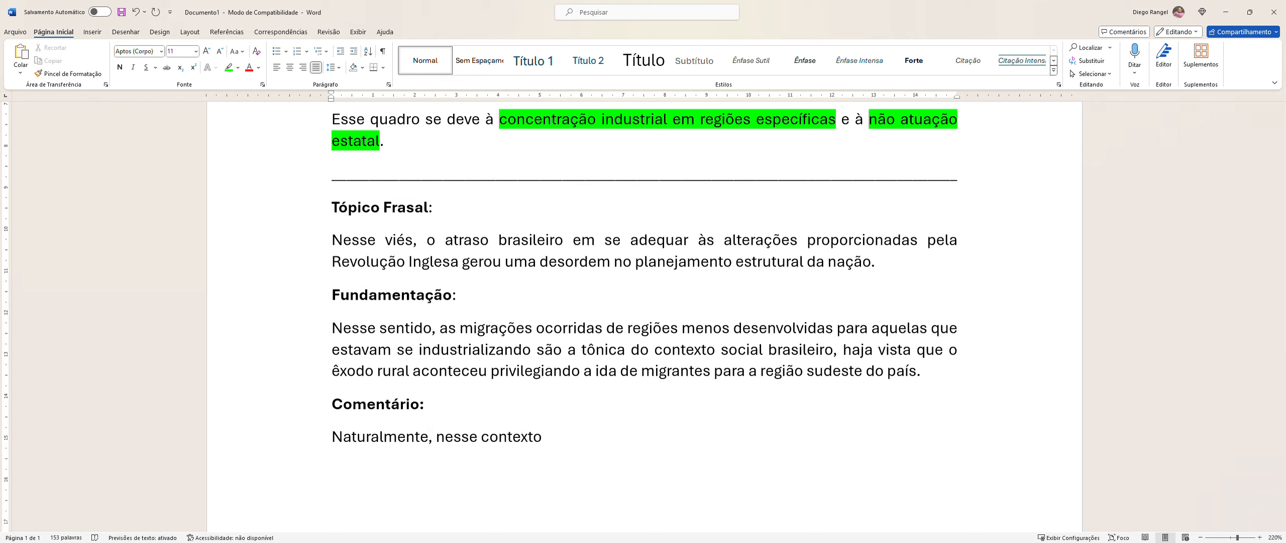
{"action": "type", "text": ","}
- Review the introduction and continue the comment with "os grandes centros urbanos industrializados serviram"
{"action": "scroll", "coordinate": [318, 325], "scroll_direction": "up", "scroll_amount": 4}
{"action": "scroll", "coordinate": [319, 325], "scroll_direction": "up", "scroll_amount": 2}
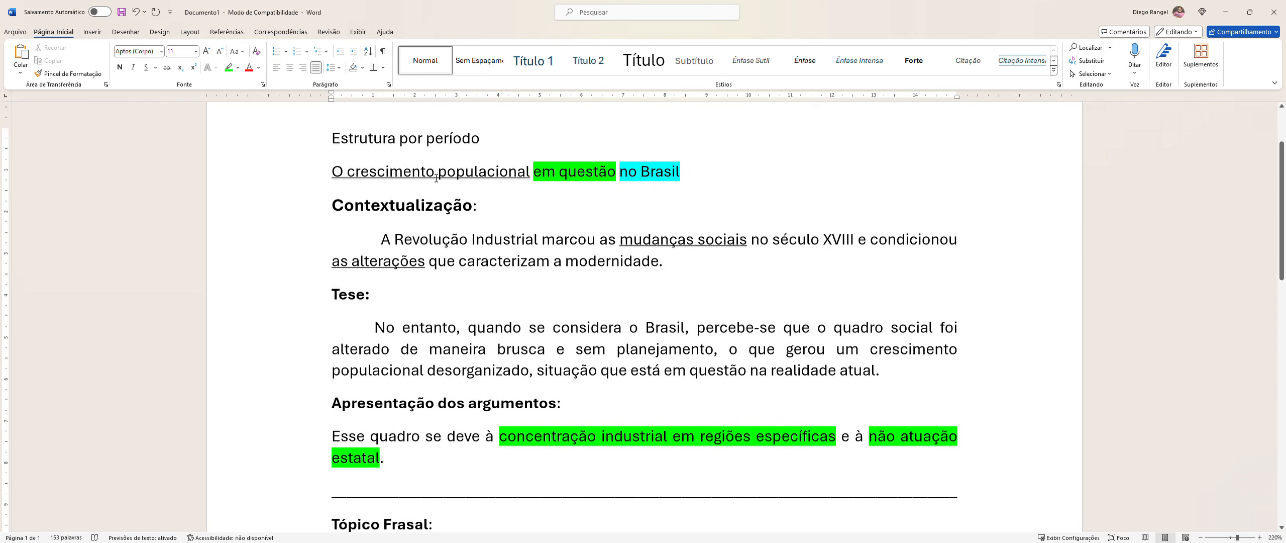
{"action": "scroll", "coordinate": [329, 249], "scroll_direction": "down", "scroll_amount": 3}
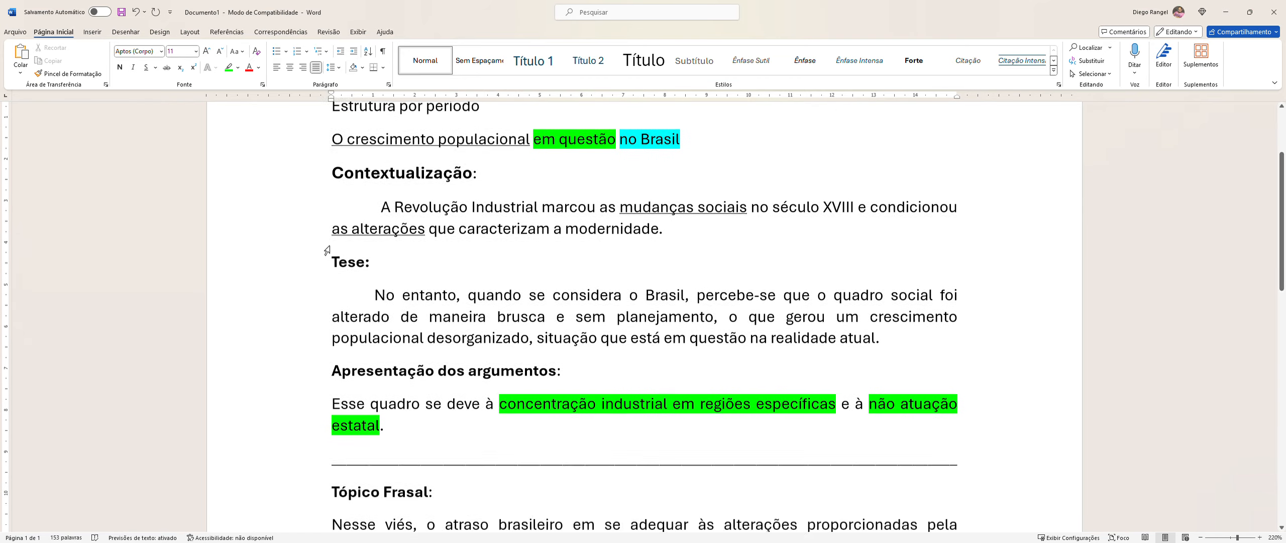
{"action": "scroll", "coordinate": [329, 250], "scroll_direction": "down", "scroll_amount": 3}
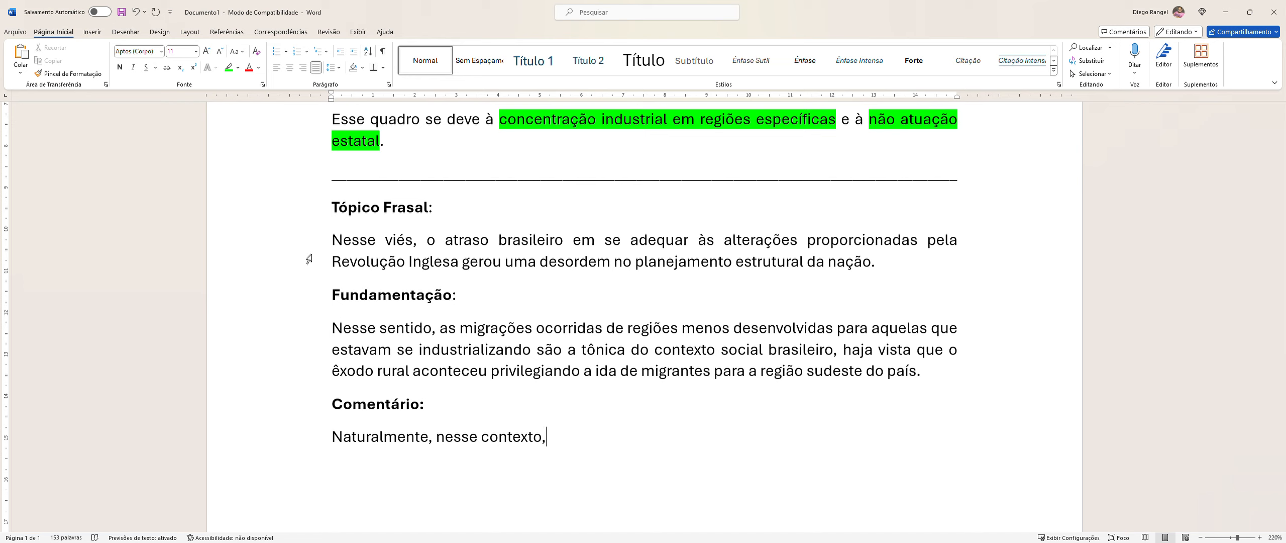
{"action": "type", "text": "os grandes centros "}
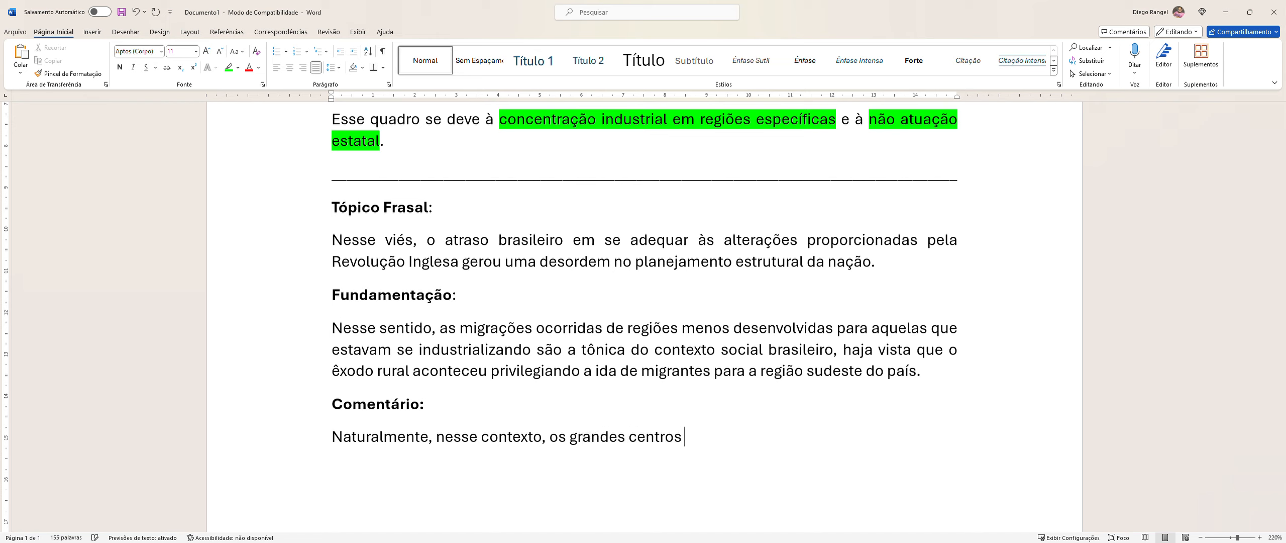
{"action": "type", "text": "urbanos industri"}
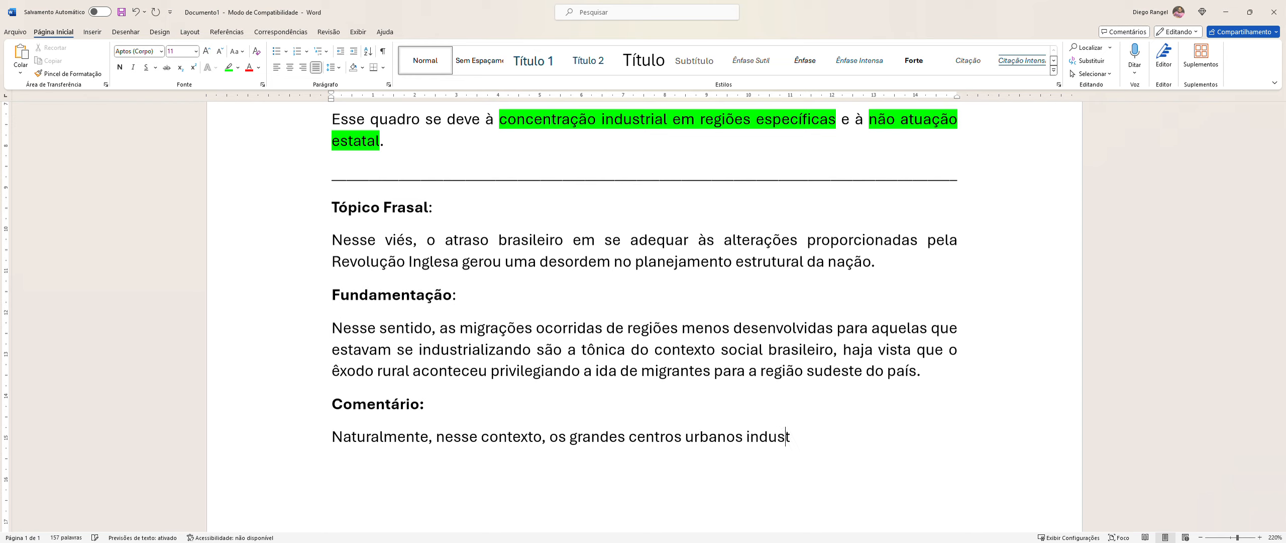
{"action": "type", "text": "alizados serviram"}
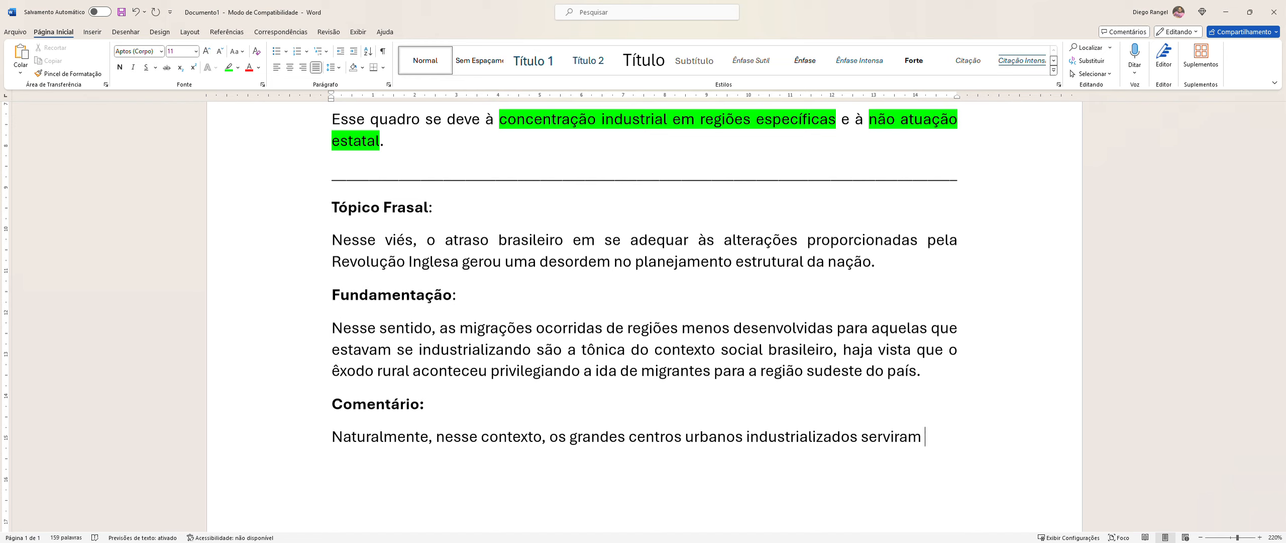
- Continue the comment with "a uma perspectiva de vida que em outros locais não seria possível, o que proporcionou a macrocefalia"
{"action": "type", "text": " a uma o"}
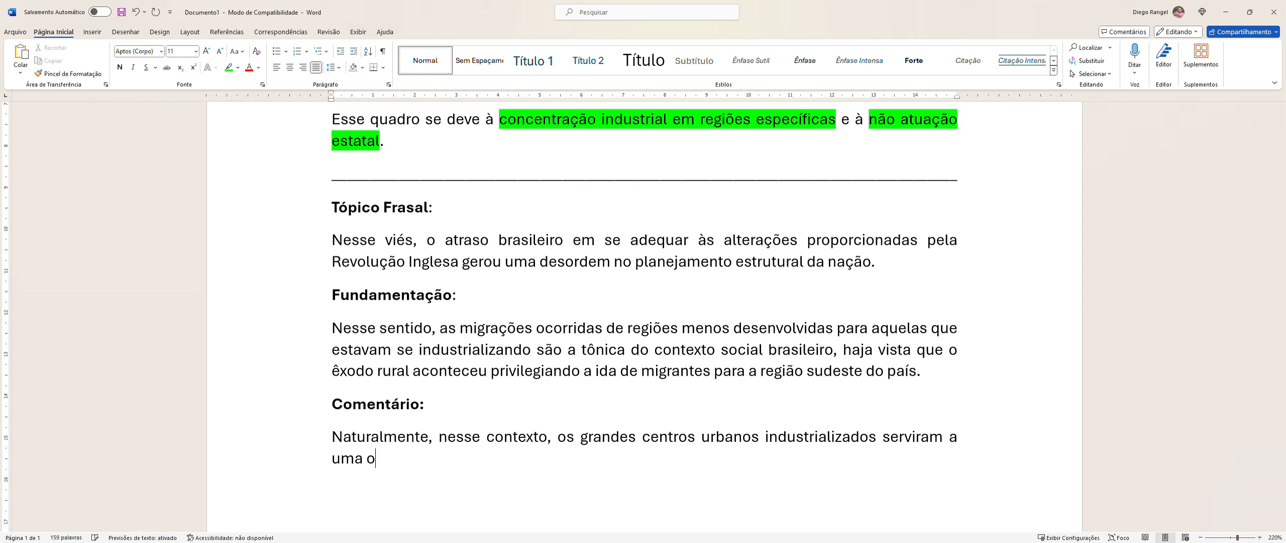
{"action": "key", "text": "BackSpace"}
{"action": "type", "text": "perspectiva de vida que "}
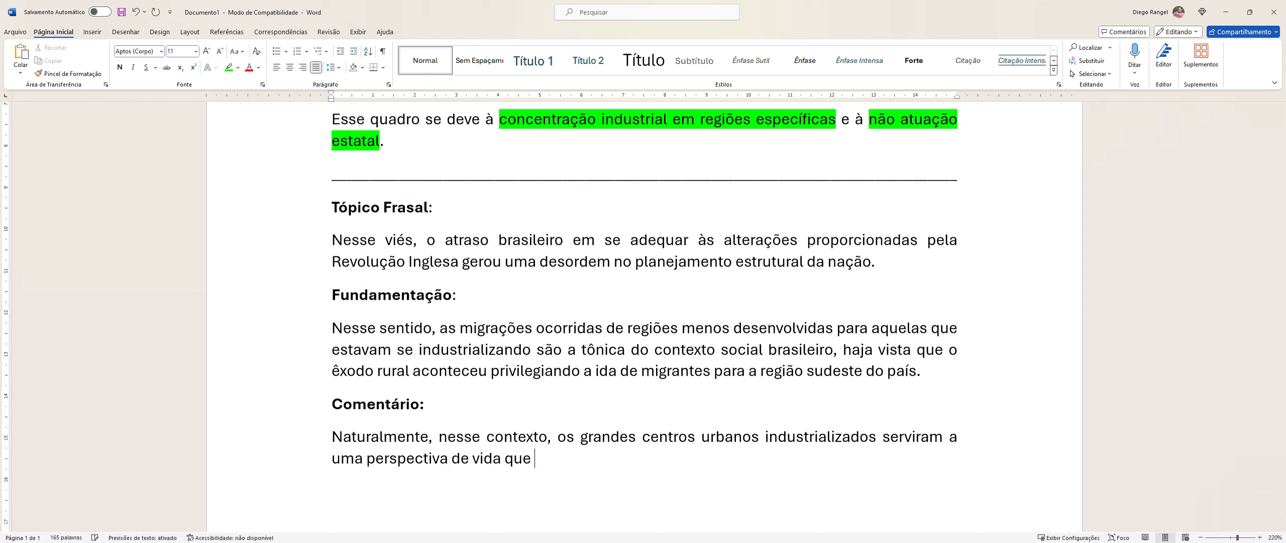
{"action": "type", "text": "em outros locais"}
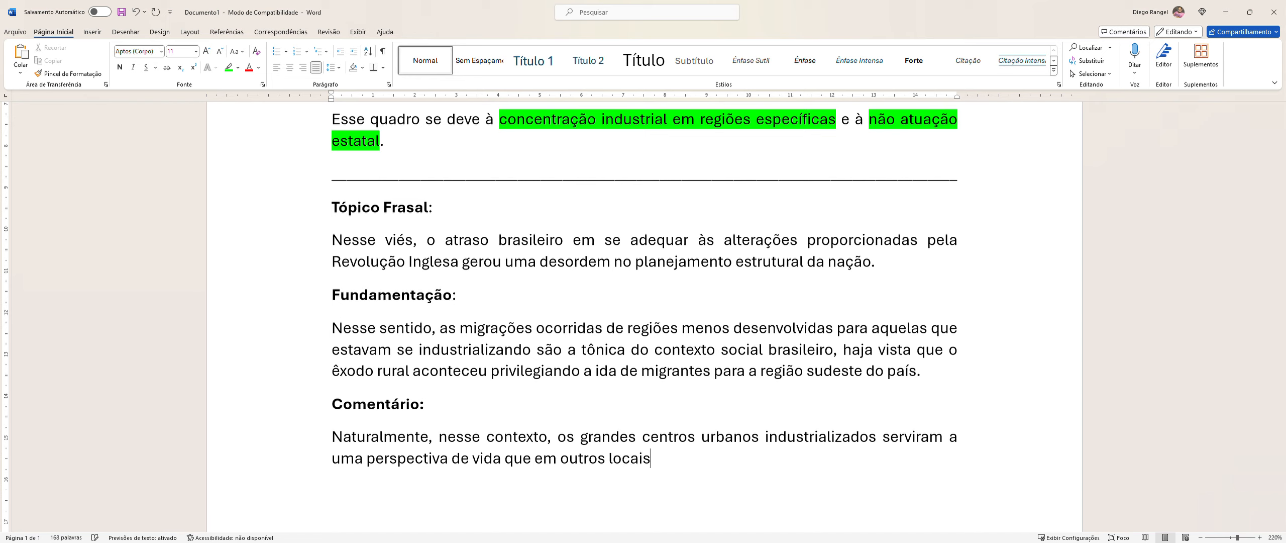
{"action": "type", "text": " não seria possíve"}
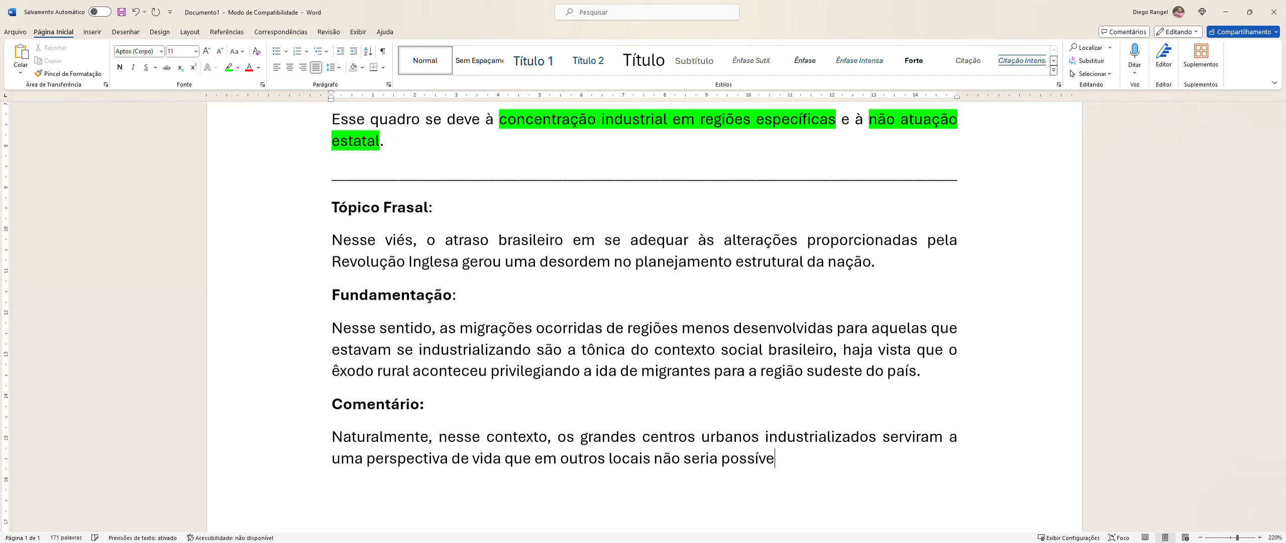
{"action": "type", "text": "l, o que proporcionou a macrocefalia"}
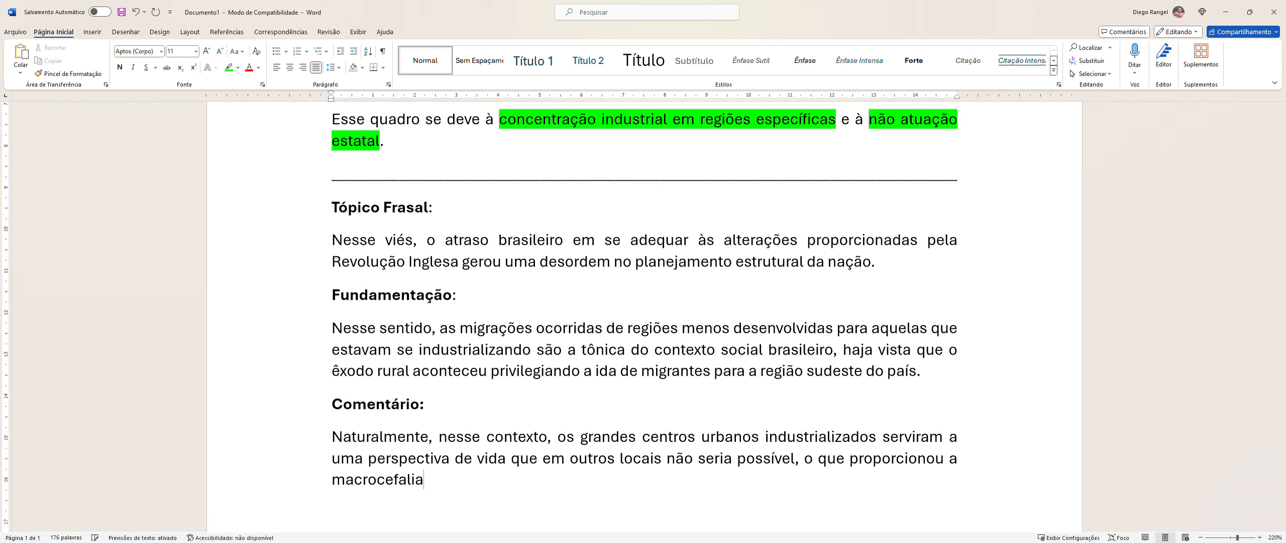
- Replace "a macrocefalia" at the end of the comment with "o boom"
{"action": "key", "text": "BackSpace"}
{"action": "key", "text": "BackSpace"}
{"action": "key", "text": "BackSpace"}
{"action": "key", "text": "BackSpace"}
{"action": "key", "text": "BackSpace"}
{"action": "key", "text": "BackSpace"}
{"action": "key", "text": "BackSpace"}
{"action": "key", "text": "BackSpace"}
{"action": "key", "text": "BackSpace"}
{"action": "key", "text": "BackSpace"}
{"action": "key", "text": "BackSpace"}
{"action": "key", "text": "BackSpace"}
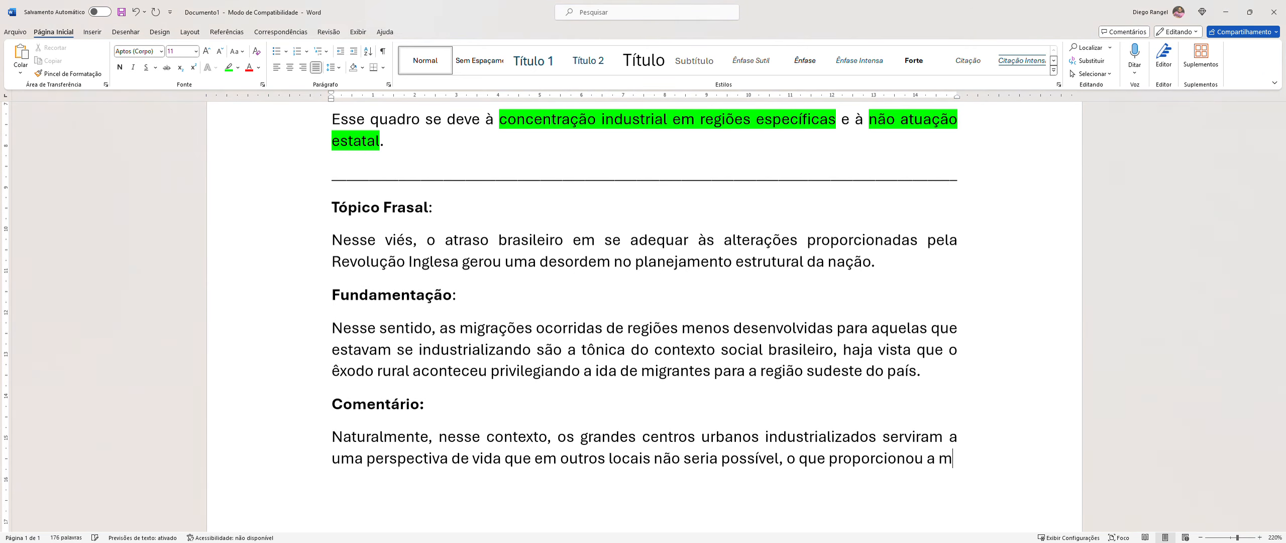
{"action": "key", "text": "BackSpace"}
{"action": "type", "text": "on"}
{"action": "key", "text": "BackSpace"}
{"action": "type", "text": "boom"}
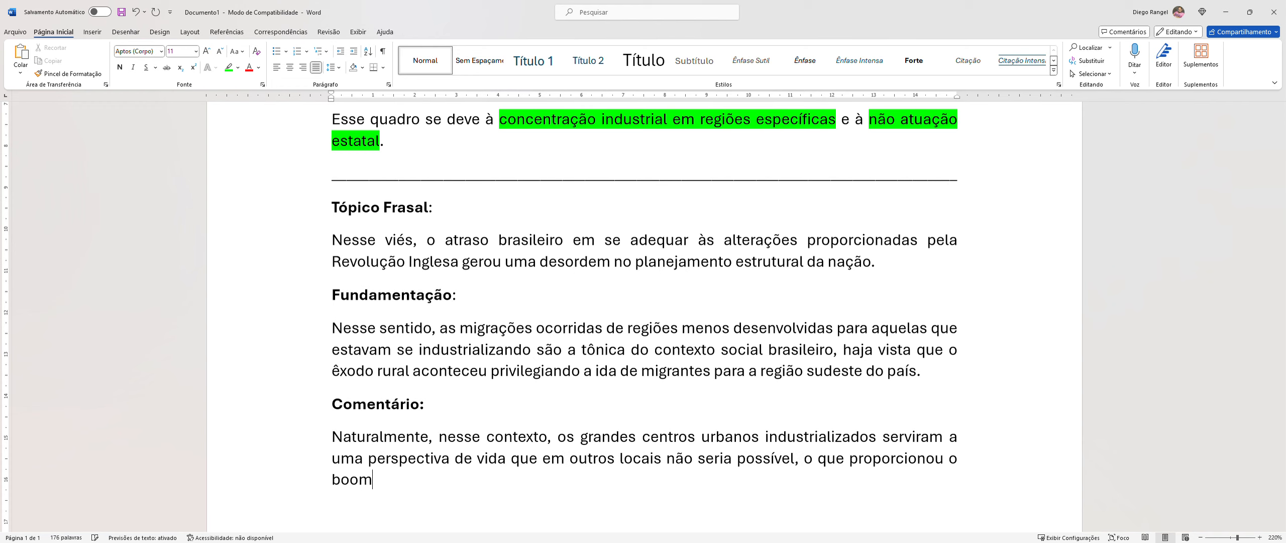
- Rewrite "boom" in quotation marks and finish the comment sentence with "populacional."
{"action": "key", "text": "BackSpace"}
{"action": "key", "text": "BackSpace"}
{"action": "key", "text": "BackSpace"}
{"action": "key", "text": "BackSpace"}
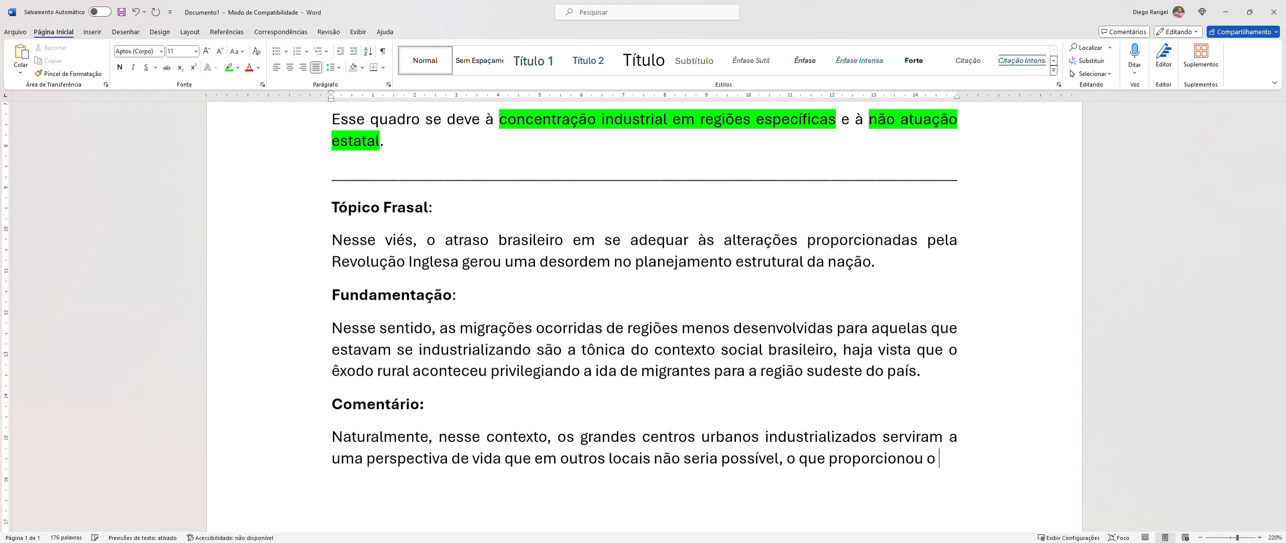
{"action": "type", "text": "\""}
{"action": "type", "text": "boom"}
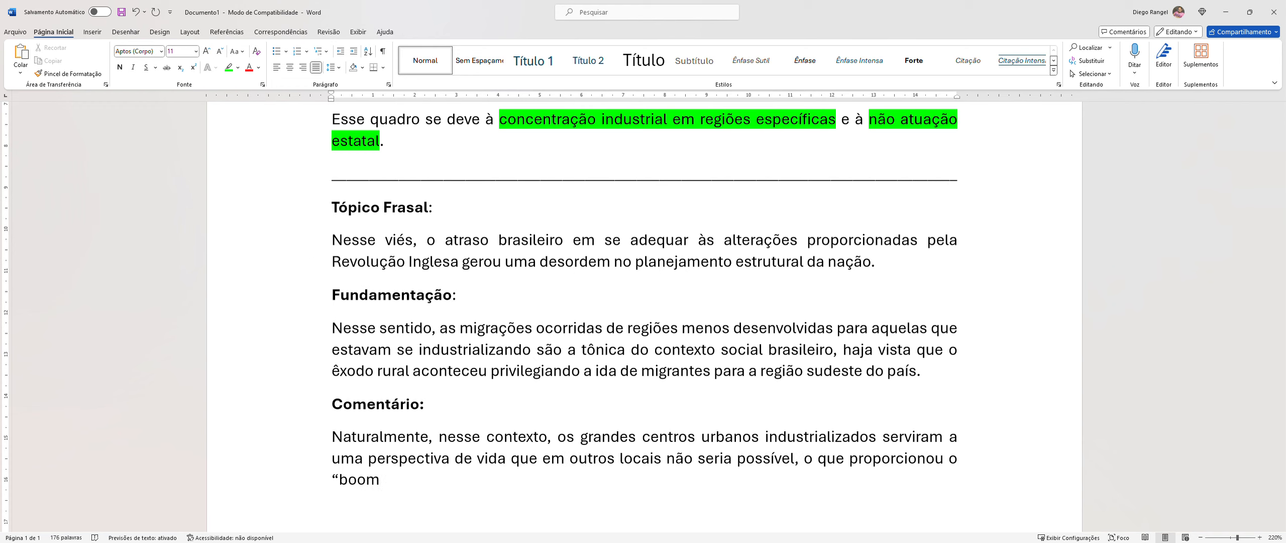
{"action": "type", "text": "\" po"}
{"action": "type", "text": "pulacion"}
{"action": "type", "text": "al"}
{"action": "type", "text": "."}
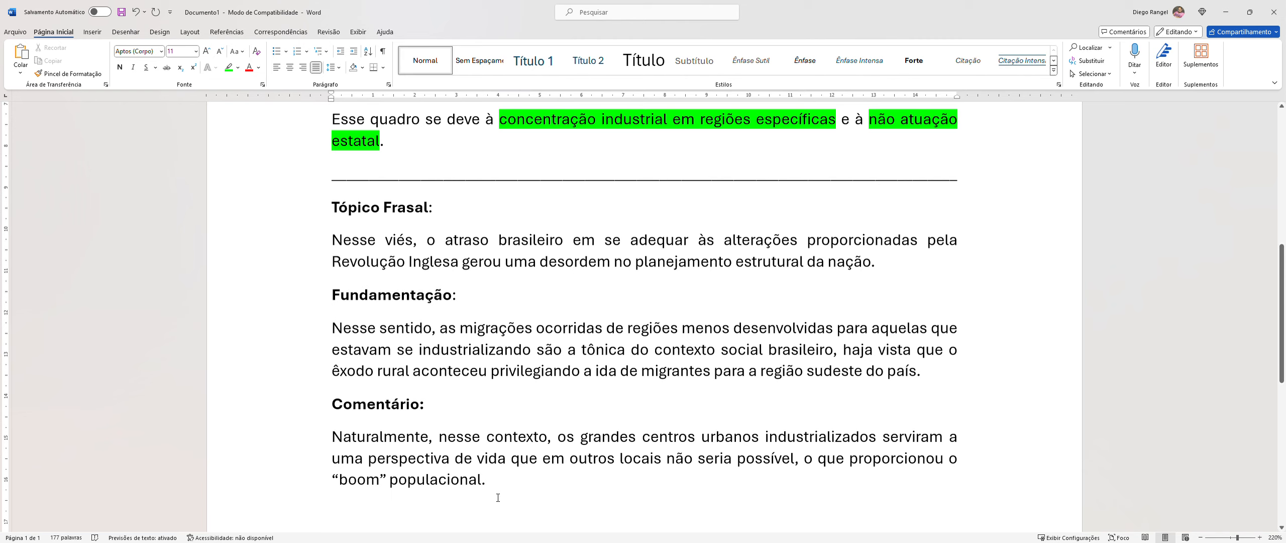
- Extend the comment sentence after "populacional" with "e, consequentemente vários problemas urbanos."
{"action": "key", "text": "BackSpace"}
{"action": "type", "text": "e "}
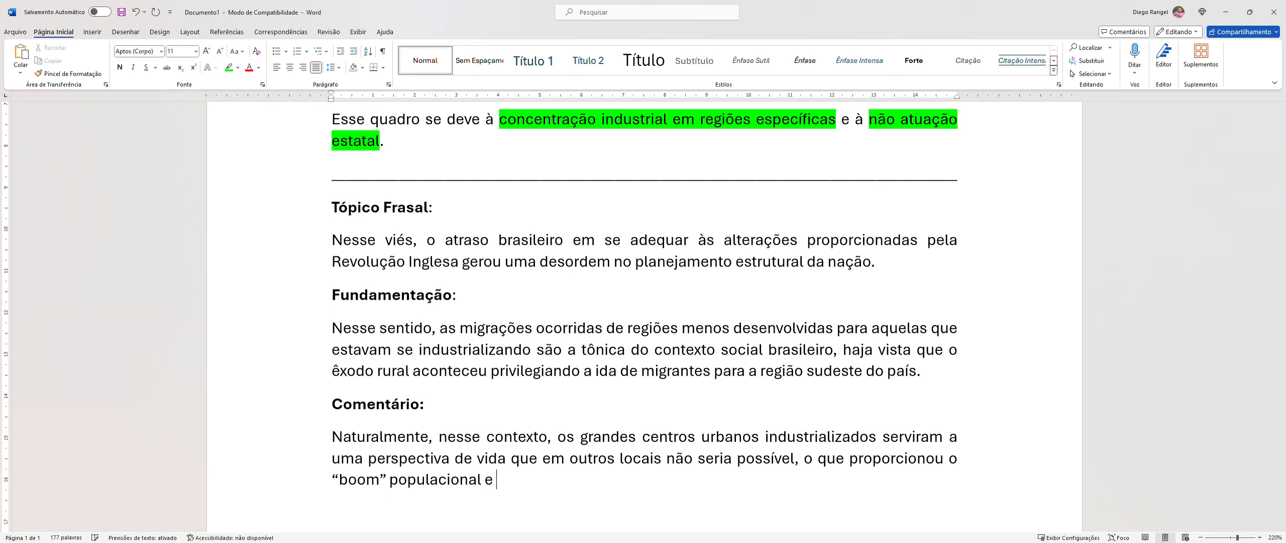
{"action": "type", "text": ", consequentemente vários problemas urbanos"}
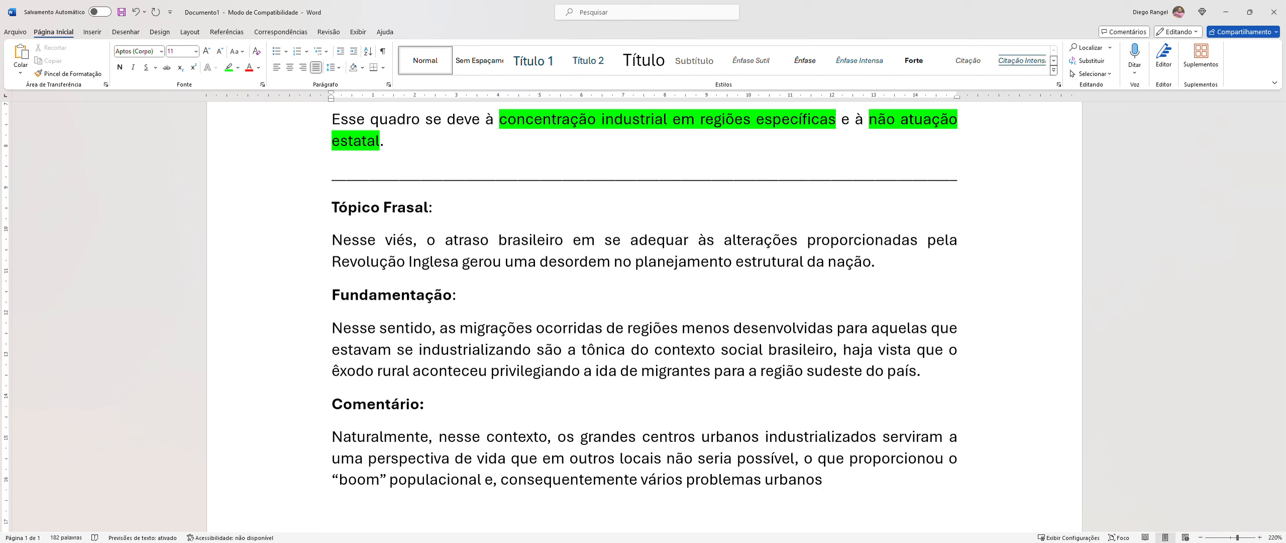
{"action": "type", "text": "."}
- Add the heading "Fechamento:" on a new line below the comment paragraph and make it bold
{"action": "type", "text": "Fecham"}
{"action": "type", "text": "ento"}
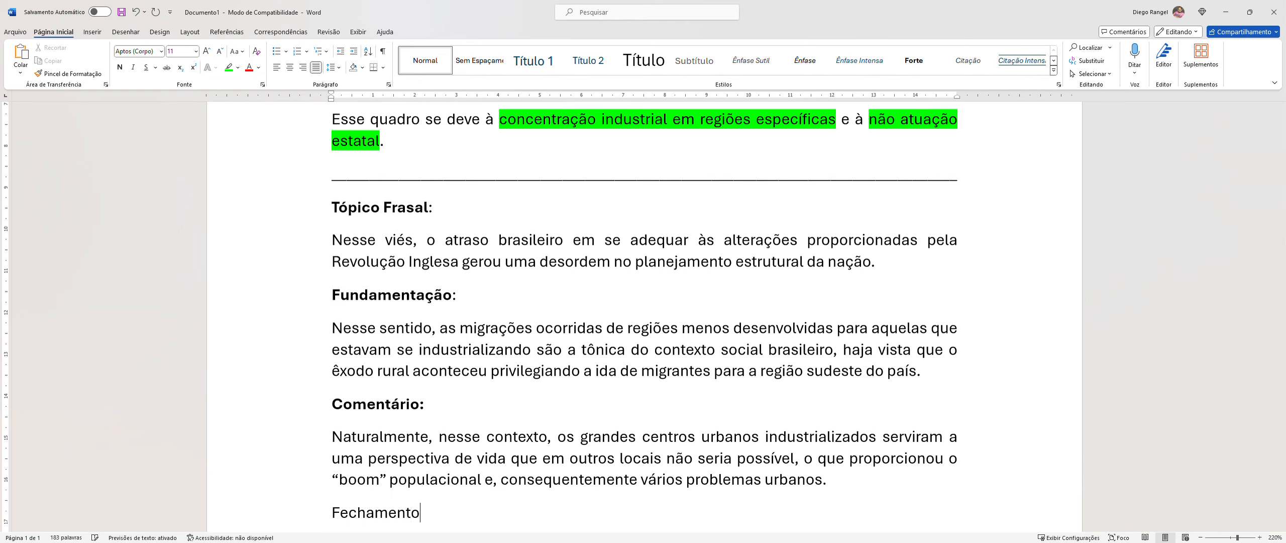
{"action": "type", "text": ":"}
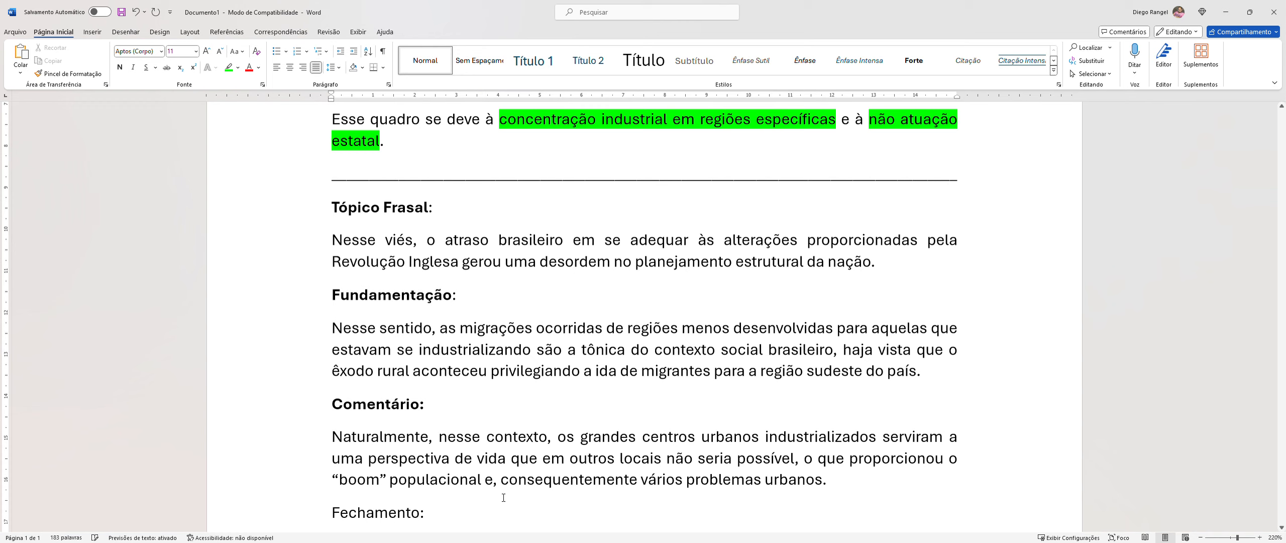
{"action": "left_click_drag", "start_coordinate": [332, 515], "coordinate": [431, 514]}
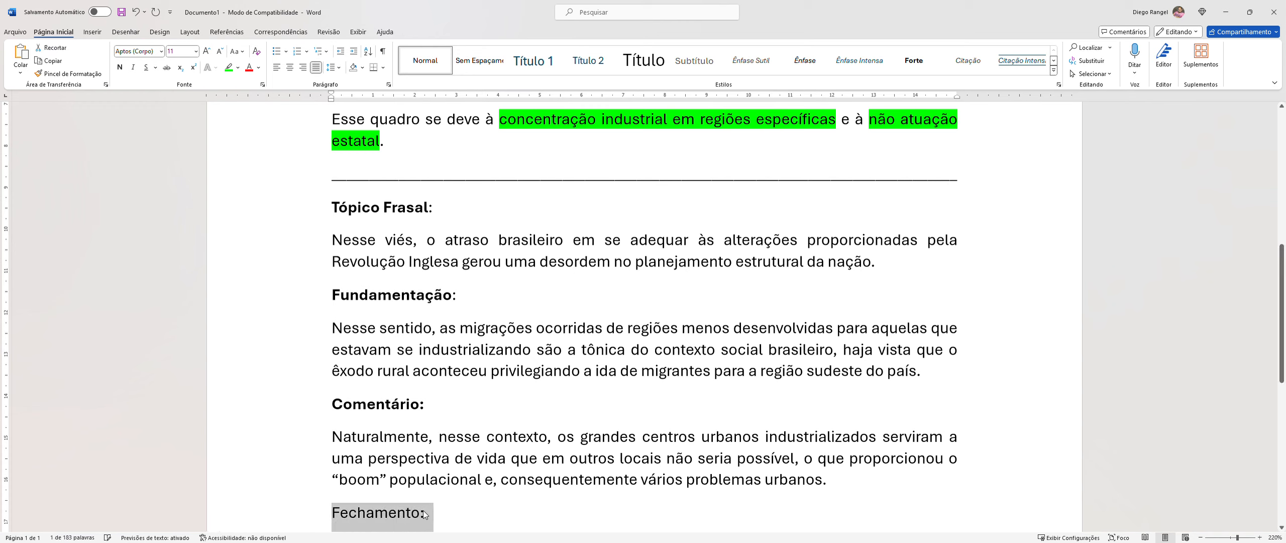
{"action": "key", "text": "ctrl+n"}
- Start a new paragraph below "Fechamento:" with "Desse modo," and remove its bold formatting
{"action": "scroll", "coordinate": [704, 452], "scroll_direction": "down", "scroll_amount": 1}
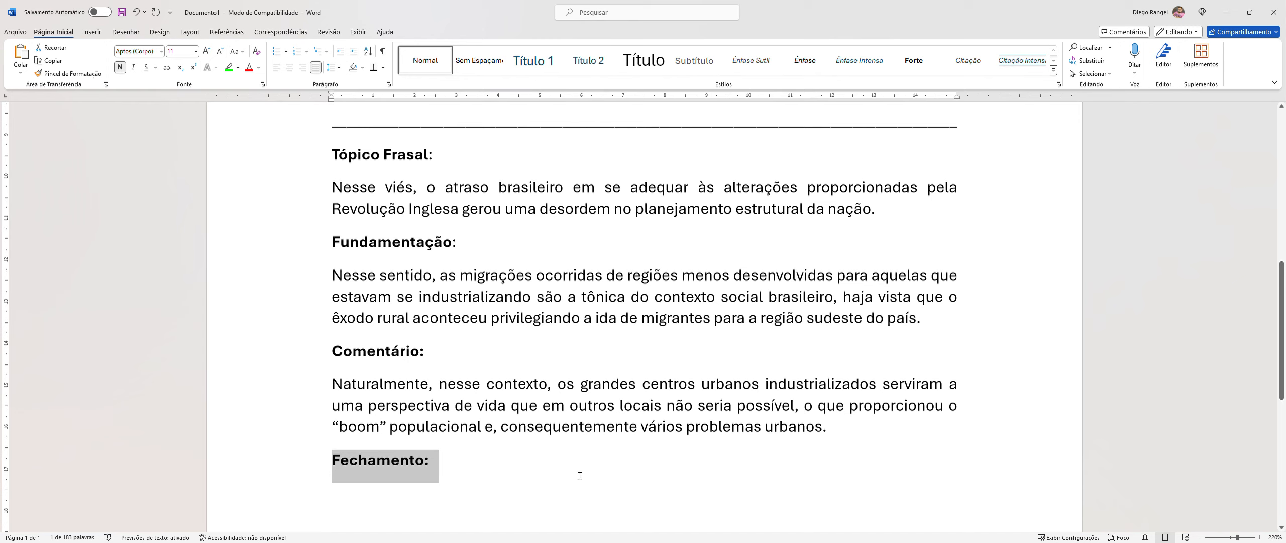
{"action": "left_click", "coordinate": [453, 460]}
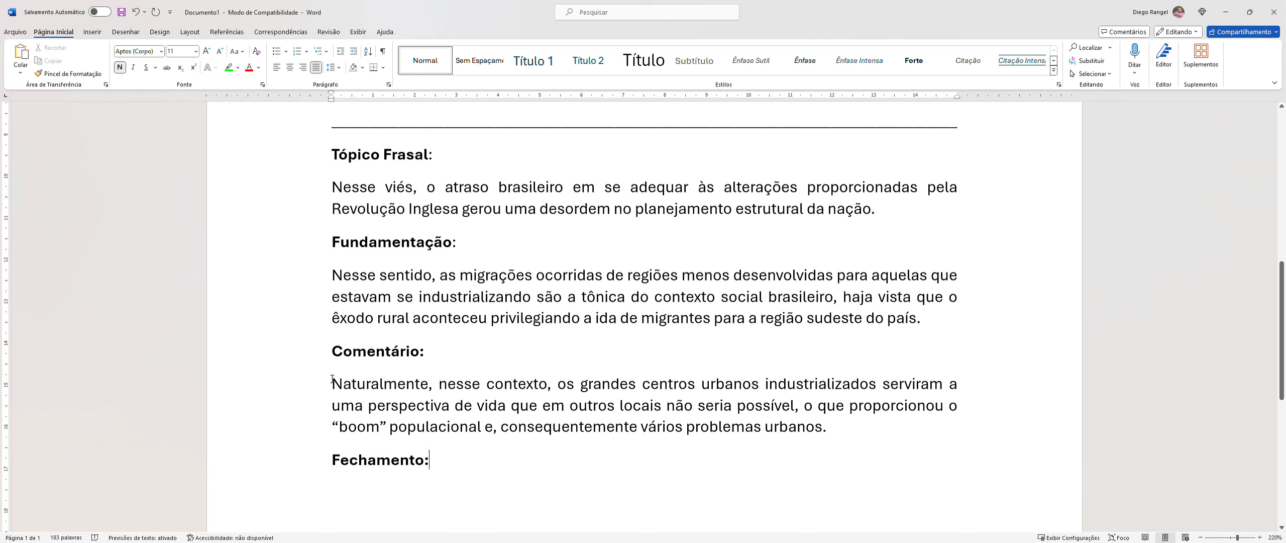
{"action": "key", "text": "Return"}
{"action": "type", "text": "Desa"}
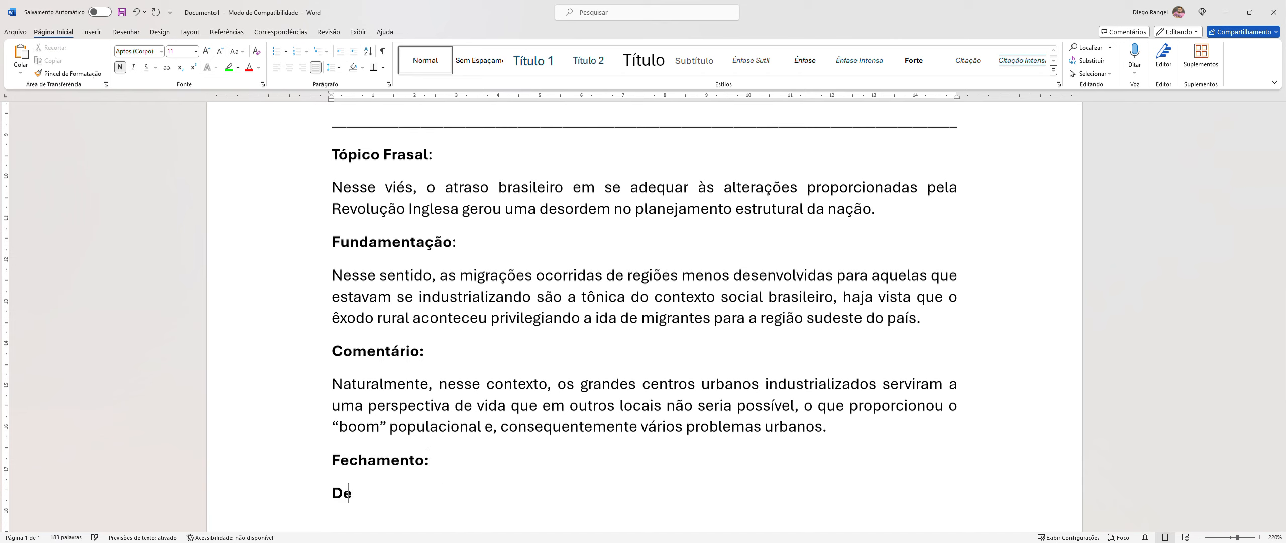
{"action": "key", "text": "BackSpace"}
{"action": "type", "text": "se modo,"}
{"action": "left_click_drag", "start_coordinate": [332, 490], "coordinate": [437, 493]}
{"action": "key", "text": "ctrl+b"}
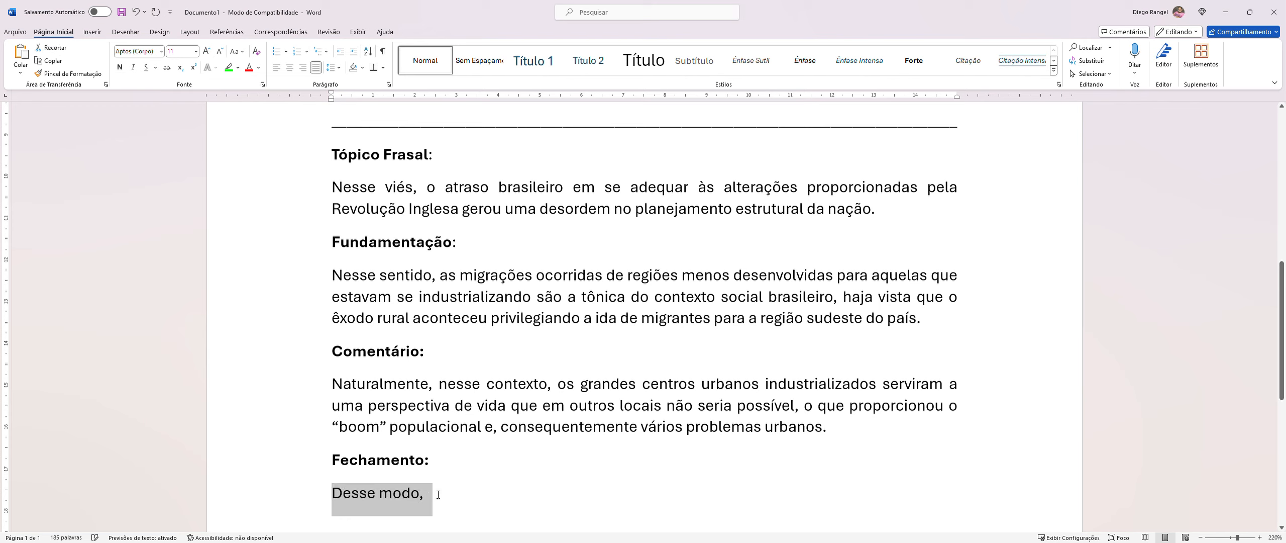
{"action": "left_click", "coordinate": [438, 494]}
- Continue the closing sentence after "Desse modo," with "verificam-se cenários de desassistência ao cidadão que comprometem o pleno"
{"action": "type", "text": "v"}
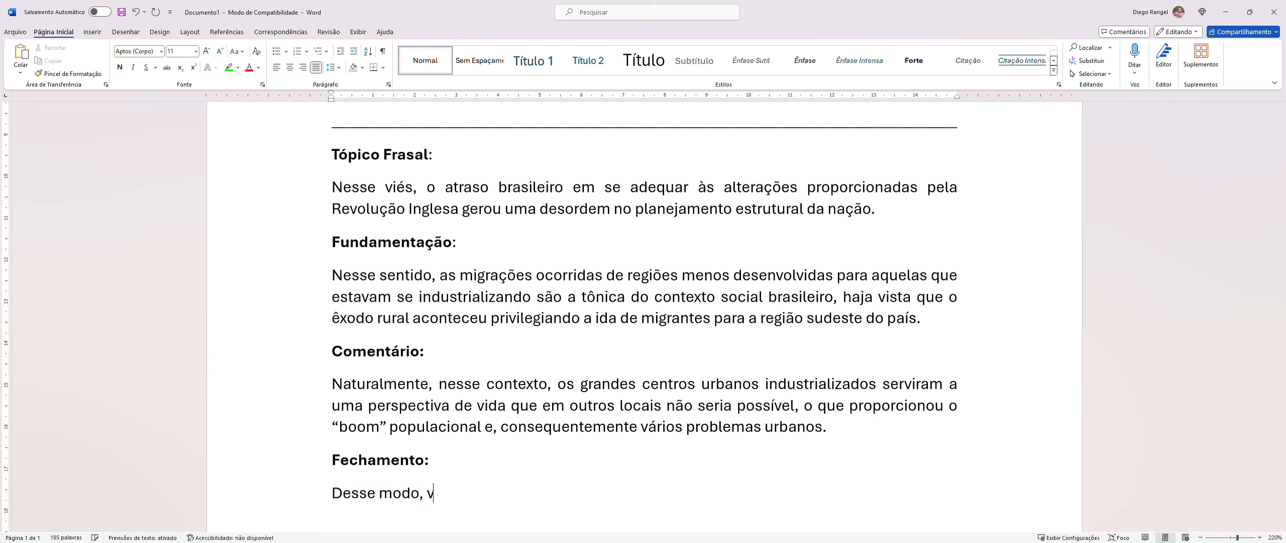
{"action": "type", "text": "erificam-se ce"}
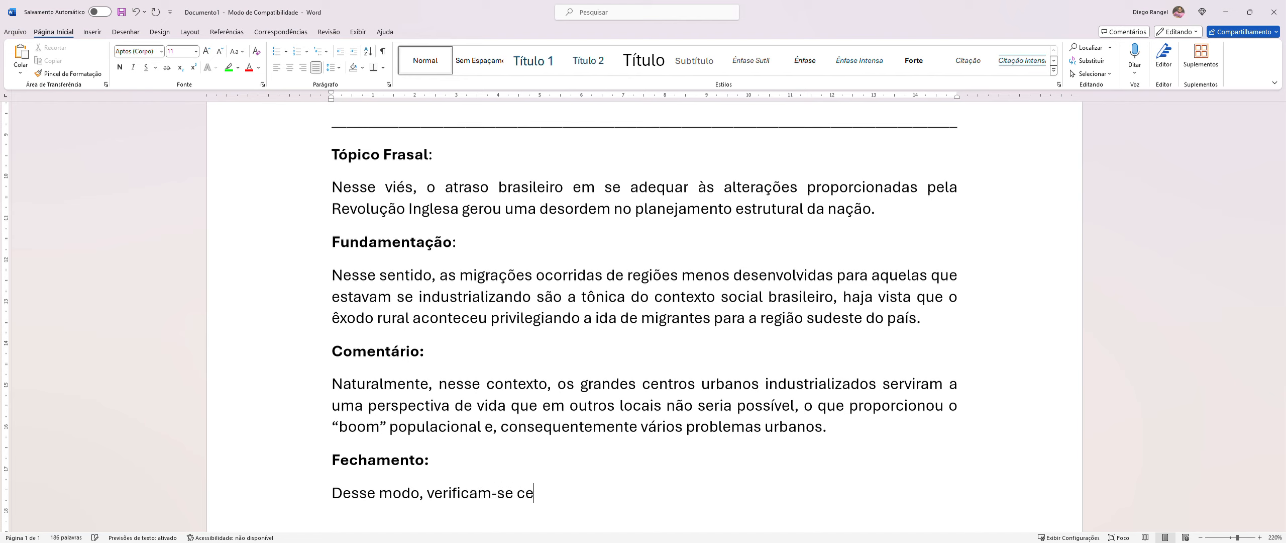
{"action": "type", "text": "nários de desass"}
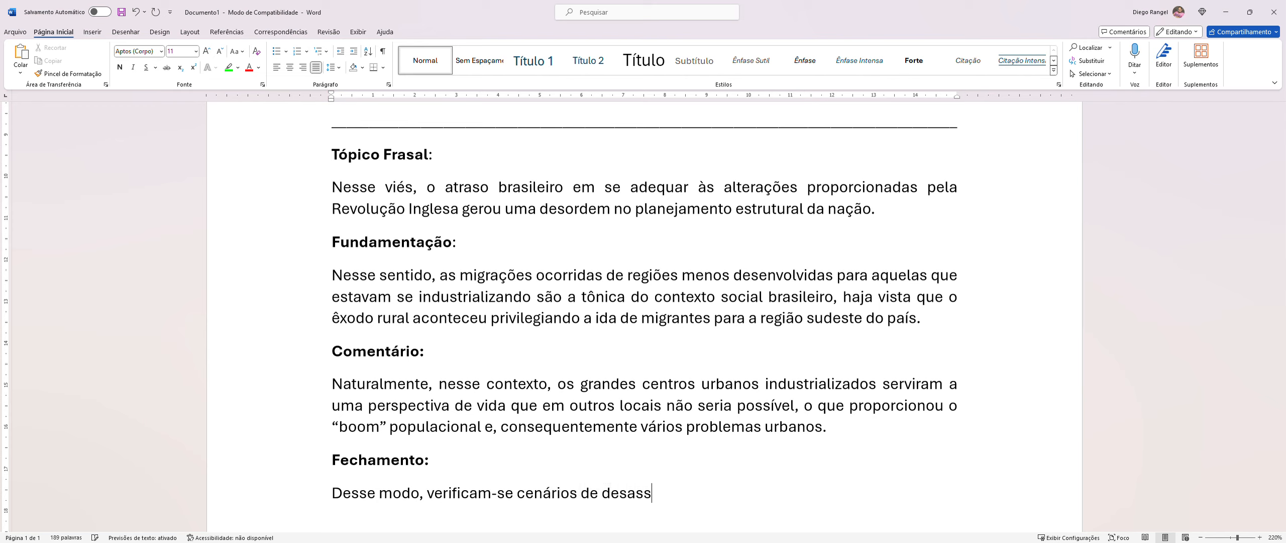
{"action": "type", "text": "istência ao cidadã"}
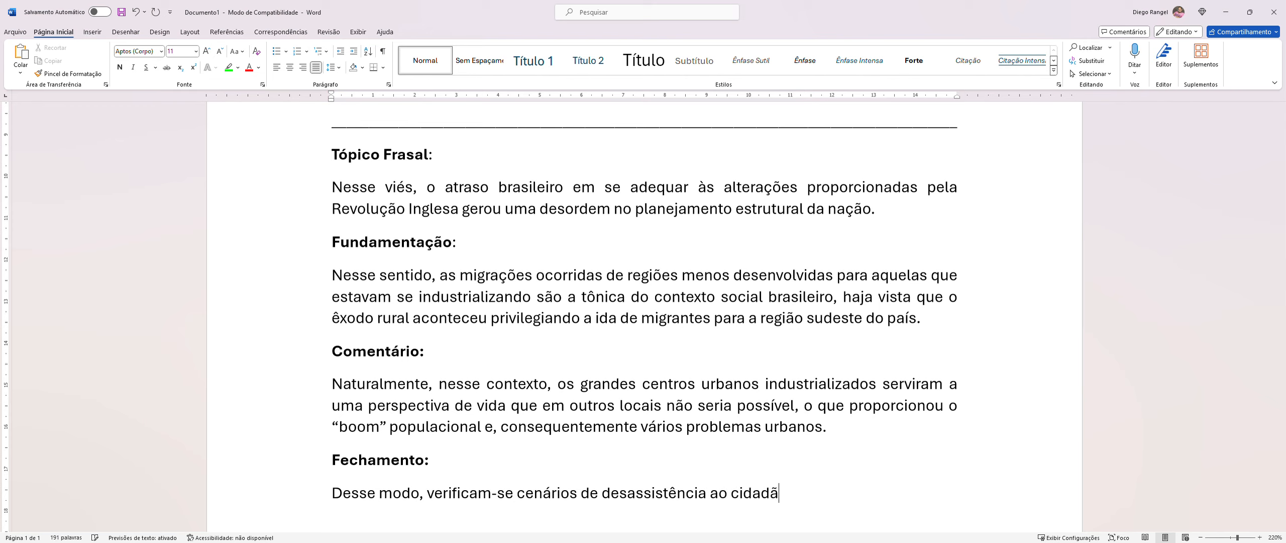
{"action": "type", "text": "o que comprome"}
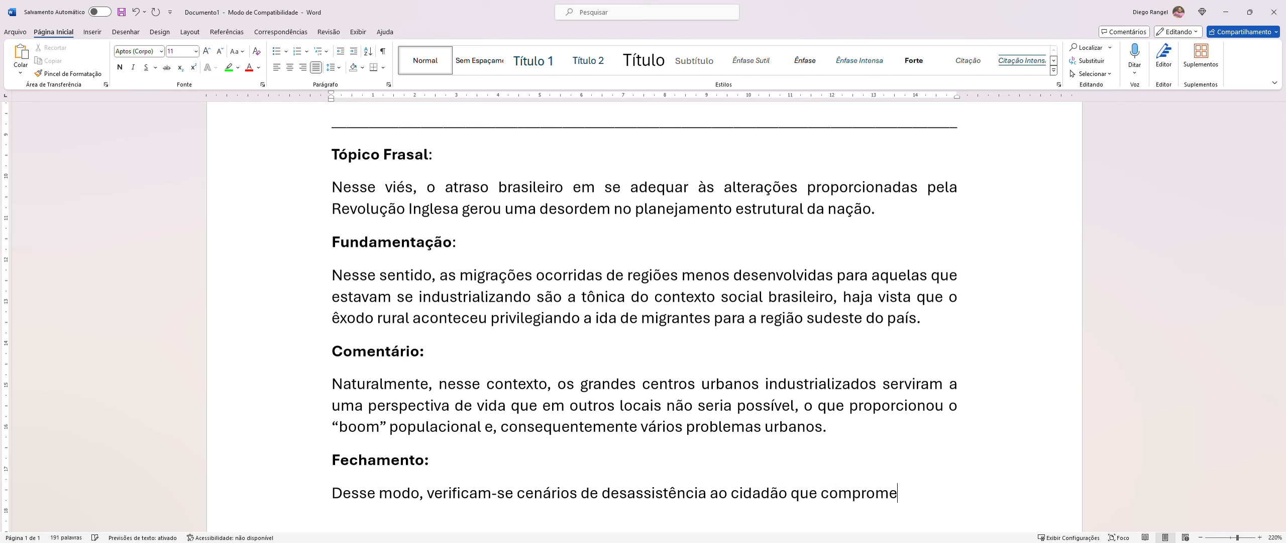
{"action": "type", "text": "tem o pleno"}
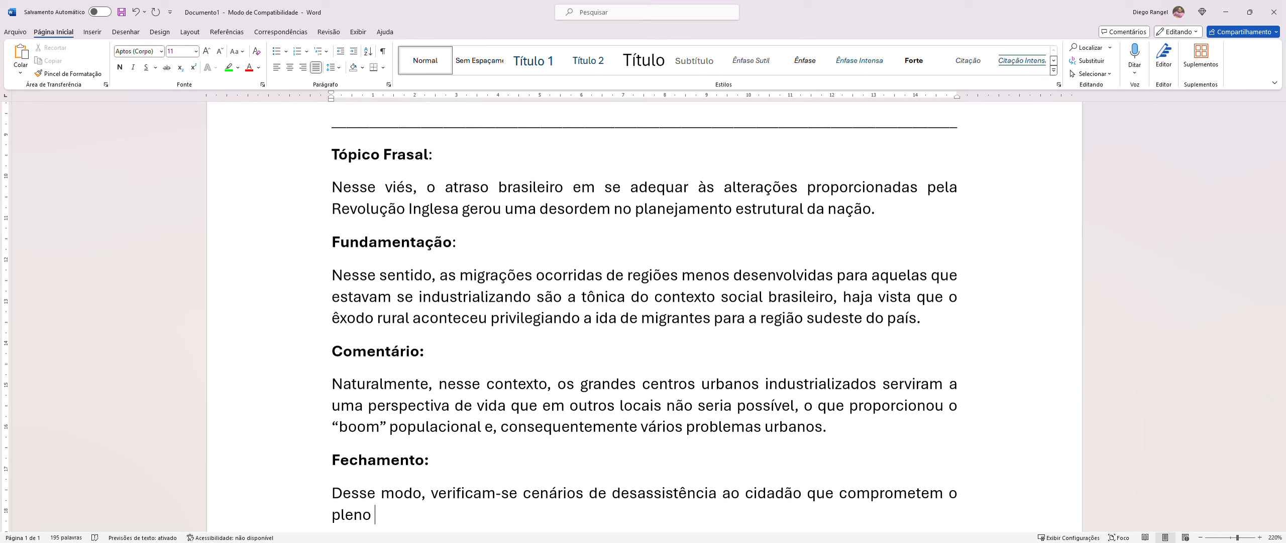
- Finish the closing sentence after "pleno" with "gozo de direitos fundamentais, situação que demanda discussão."
{"action": "type", "text": " gozo de direitos "}
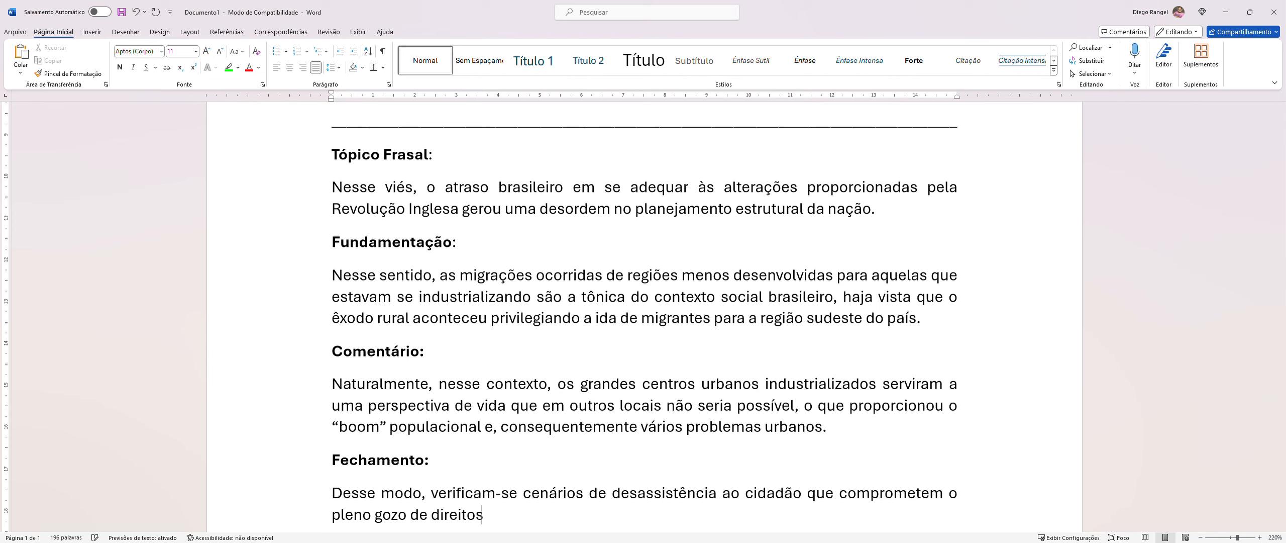
{"action": "type", "text": "fundamentaid"}
{"action": "key", "text": "BackSpace"}
{"action": "type", "text": "s"}
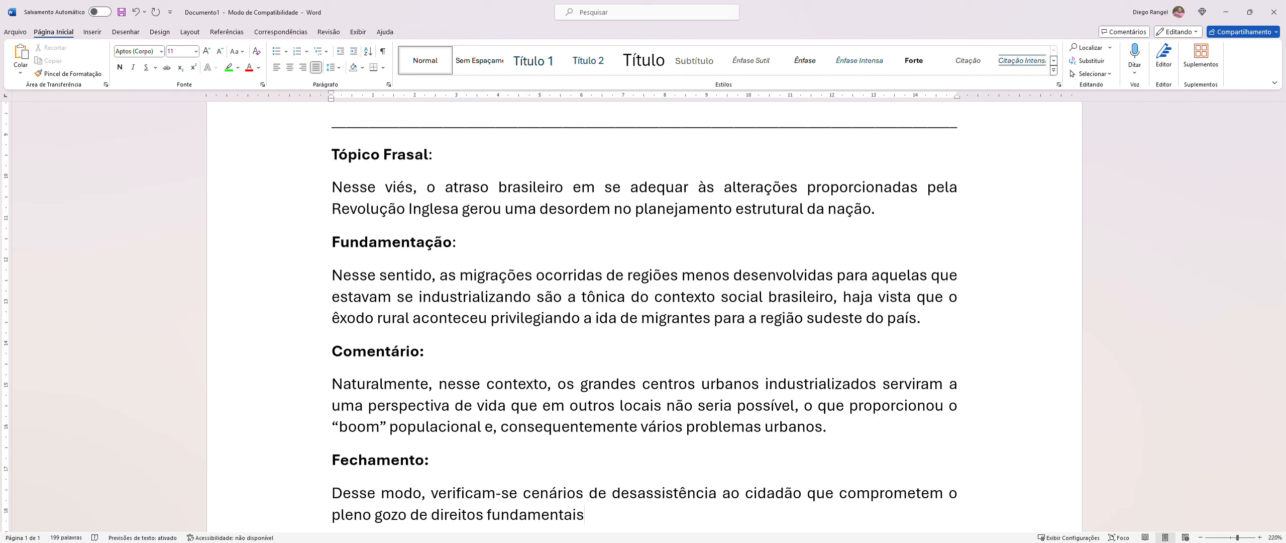
{"action": "type", "text": ", situação que demanda "}
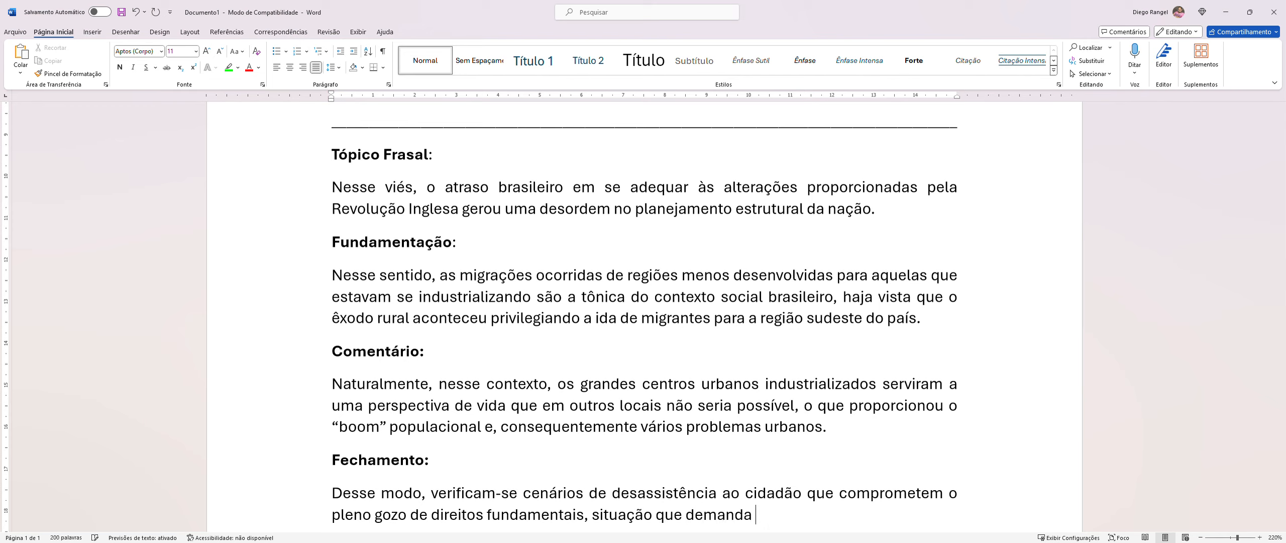
{"action": "type", "text": "discussão."}
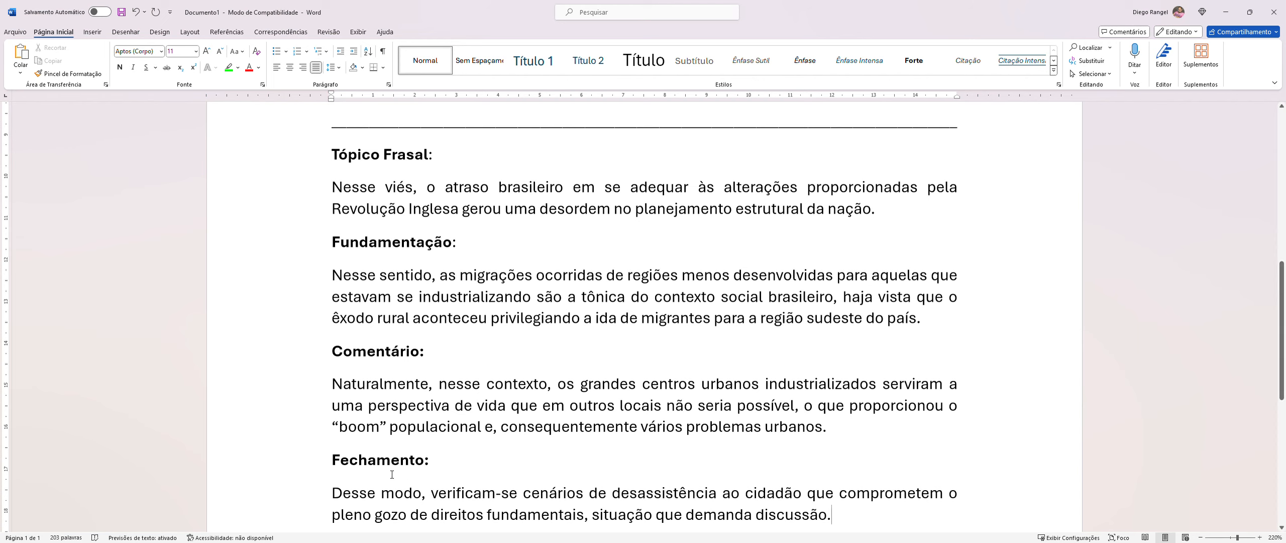
- Highlight the connective "Nesse viés" in the topic sentence, first in green, and recolour the highlight turquoise
{"action": "scroll", "coordinate": [297, 388], "scroll_direction": "down", "scroll_amount": 1}
{"action": "scroll", "coordinate": [296, 388], "scroll_direction": "down", "scroll_amount": 2}
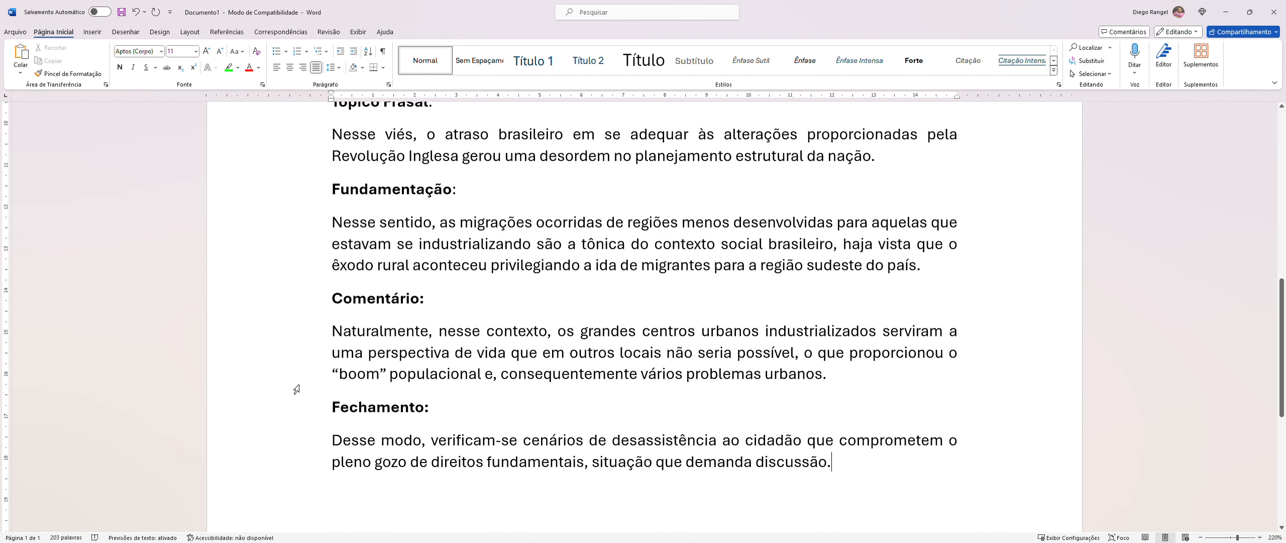
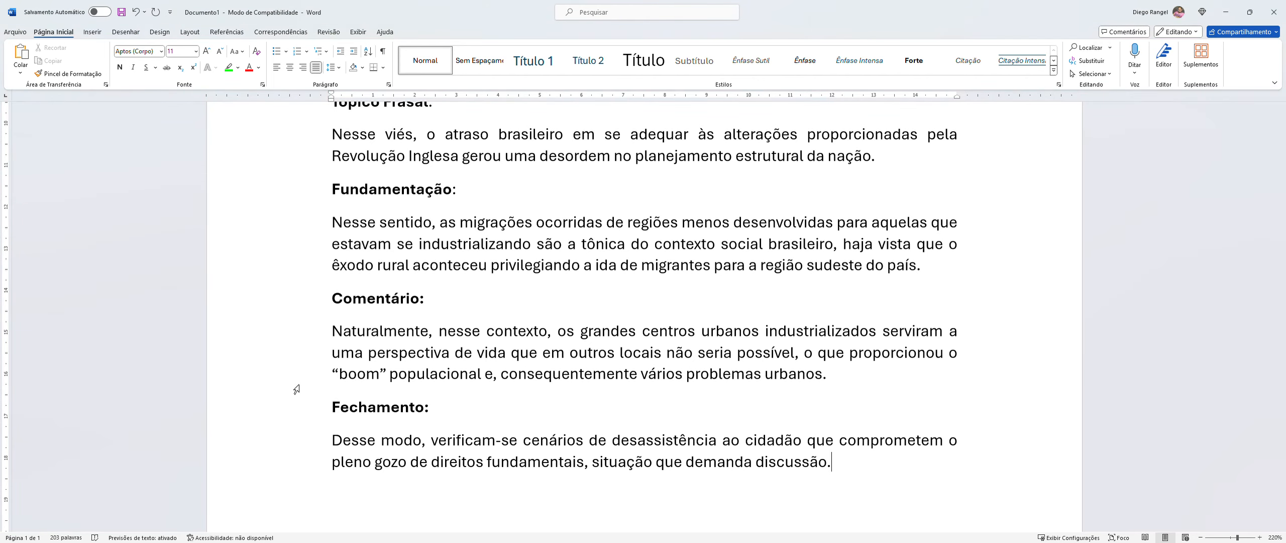
{"action": "scroll", "coordinate": [331, 344], "scroll_direction": "up", "scroll_amount": 5}
{"action": "scroll", "coordinate": [330, 345], "scroll_direction": "up", "scroll_amount": 5}
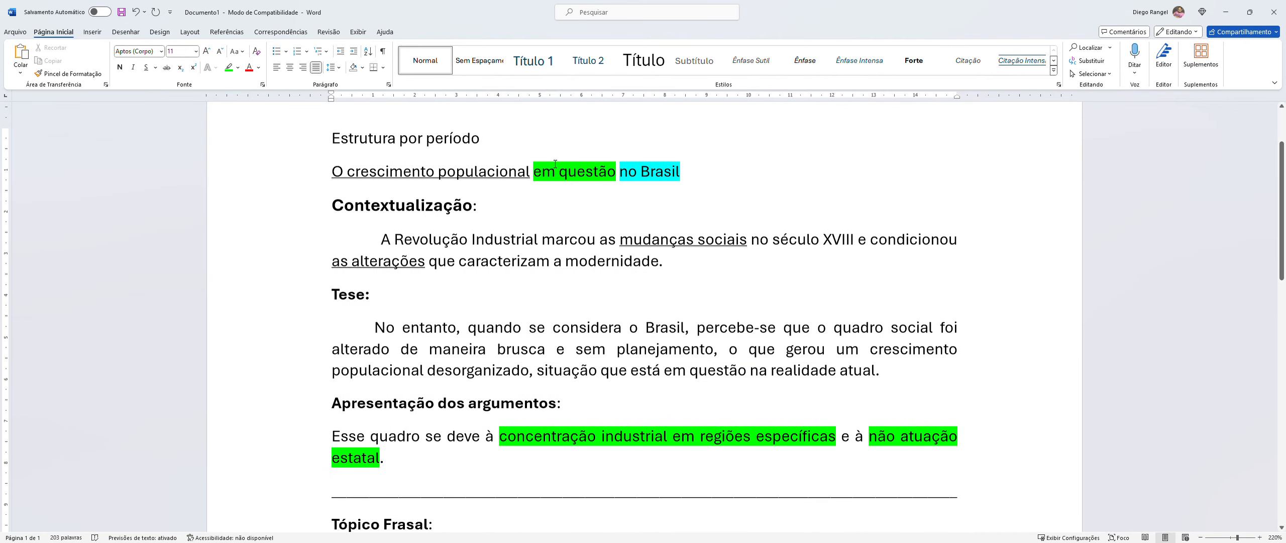
{"action": "scroll", "coordinate": [432, 354], "scroll_direction": "down", "scroll_amount": 9}
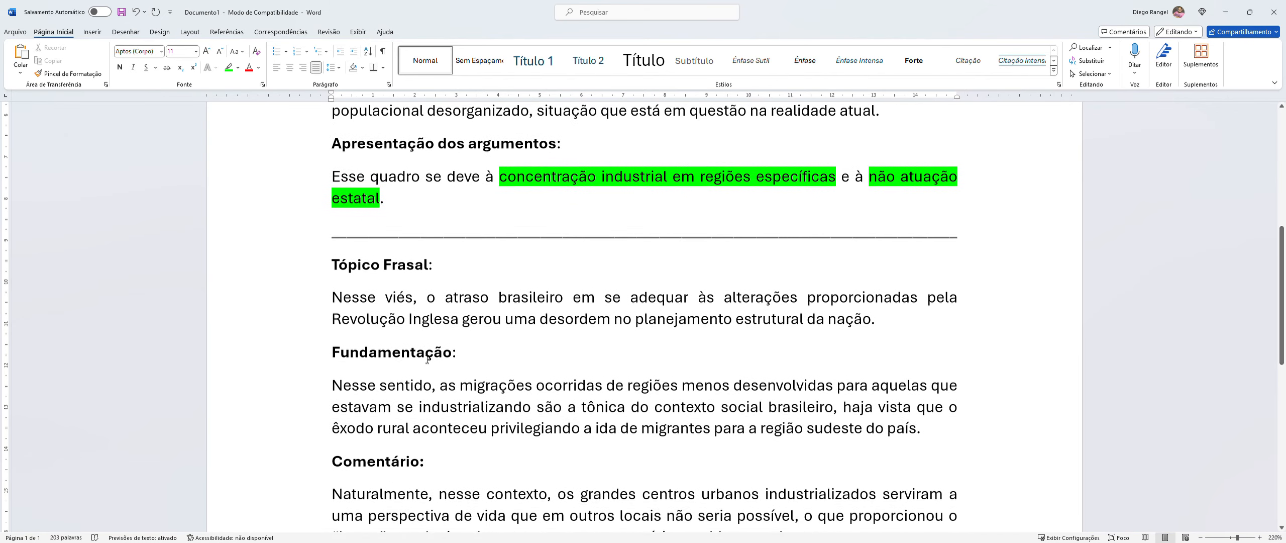
{"action": "scroll", "coordinate": [379, 229], "scroll_direction": "down", "scroll_amount": 1}
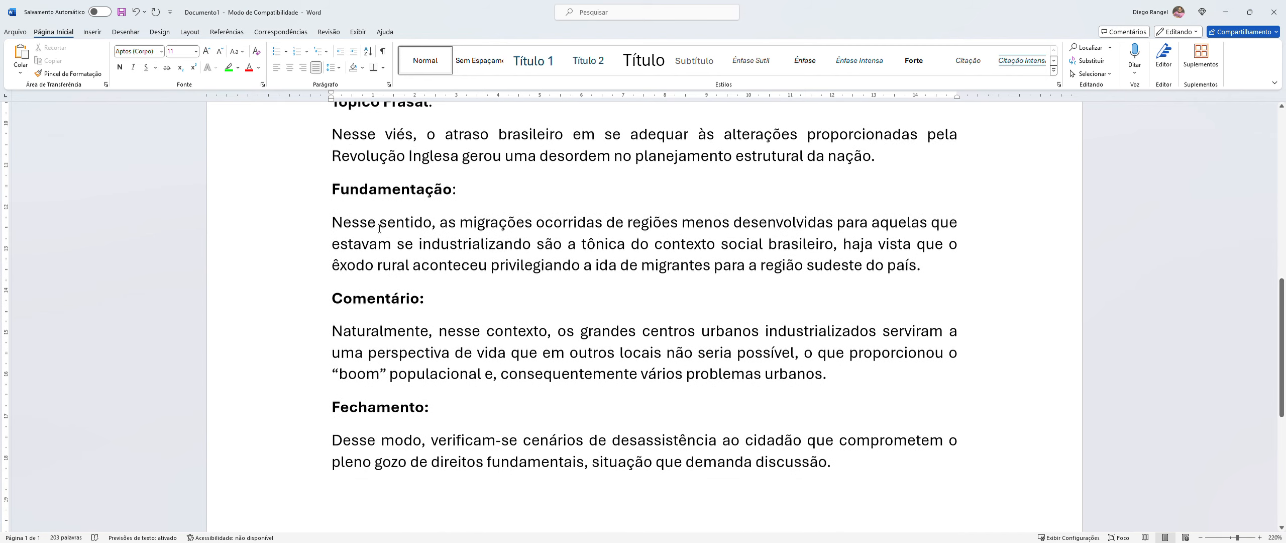
{"action": "left_click_drag", "start_coordinate": [337, 136], "coordinate": [424, 134]}
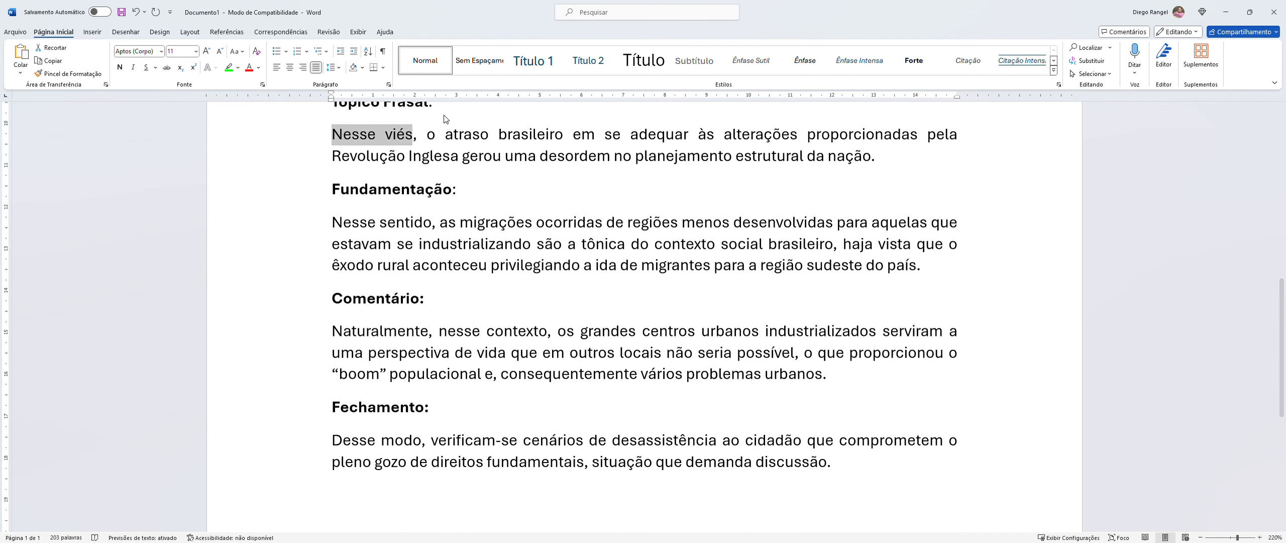
{"action": "left_click", "coordinate": [443, 118]}
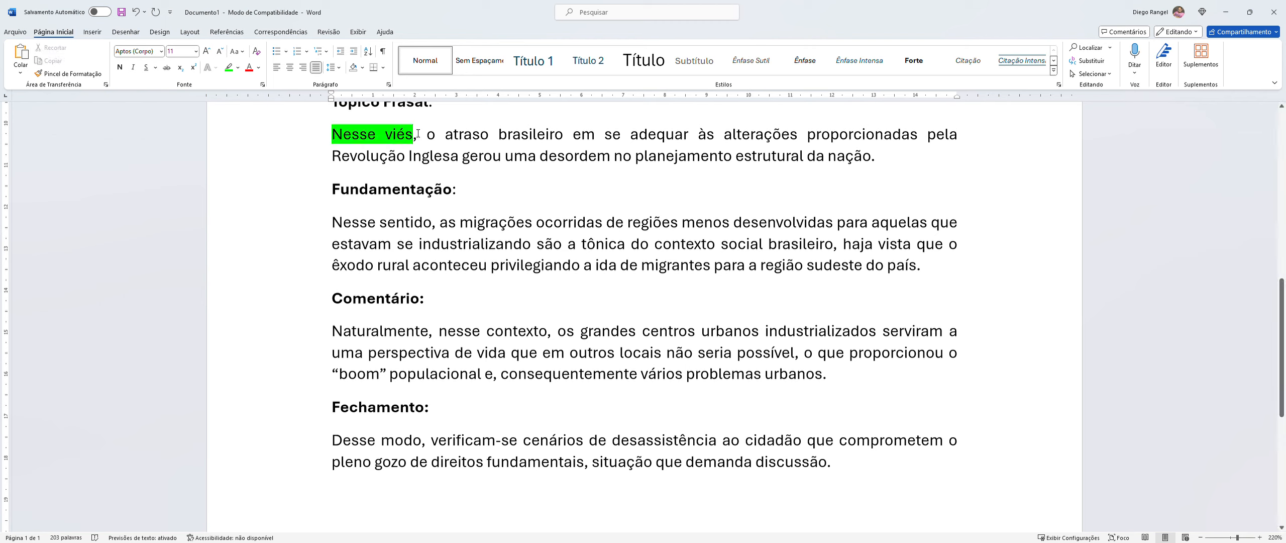
{"action": "left_click_drag", "start_coordinate": [334, 136], "coordinate": [412, 136]}
{"action": "left_click", "coordinate": [463, 119]}
{"action": "left_click", "coordinate": [483, 139]}
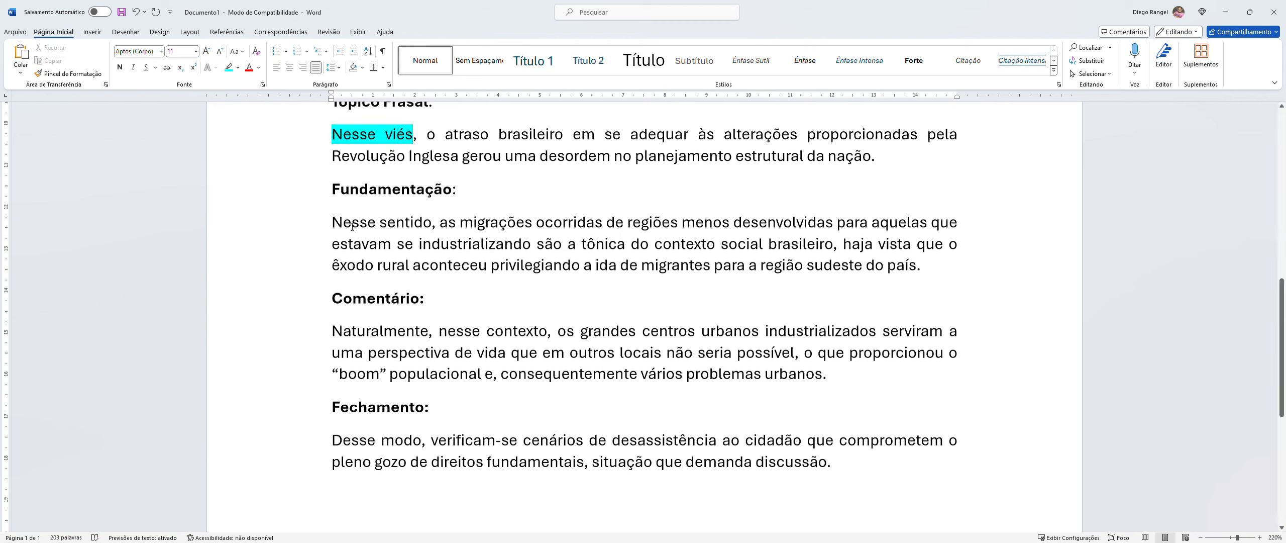
- Highlight the connectives "Nesse sentido", "nesse contexto" and "Desse modo" in turquoise in the paragraphs below the topic sentence
{"action": "left_click_drag", "start_coordinate": [338, 225], "coordinate": [413, 224]}
{"action": "left_click", "coordinate": [454, 211]}
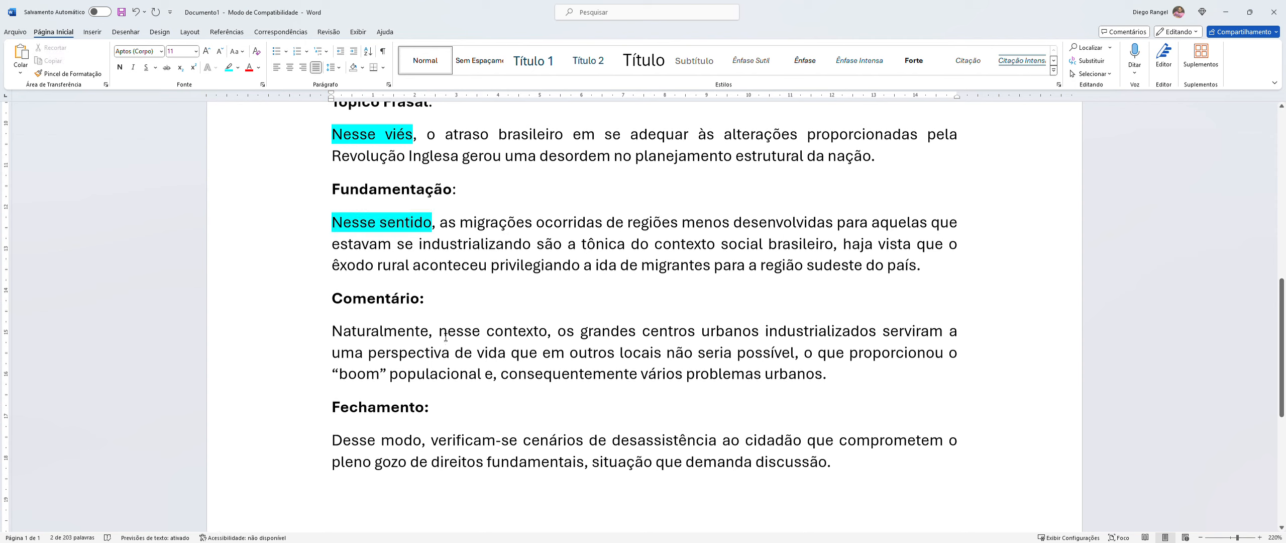
{"action": "left_click_drag", "start_coordinate": [439, 333], "coordinate": [546, 331]}
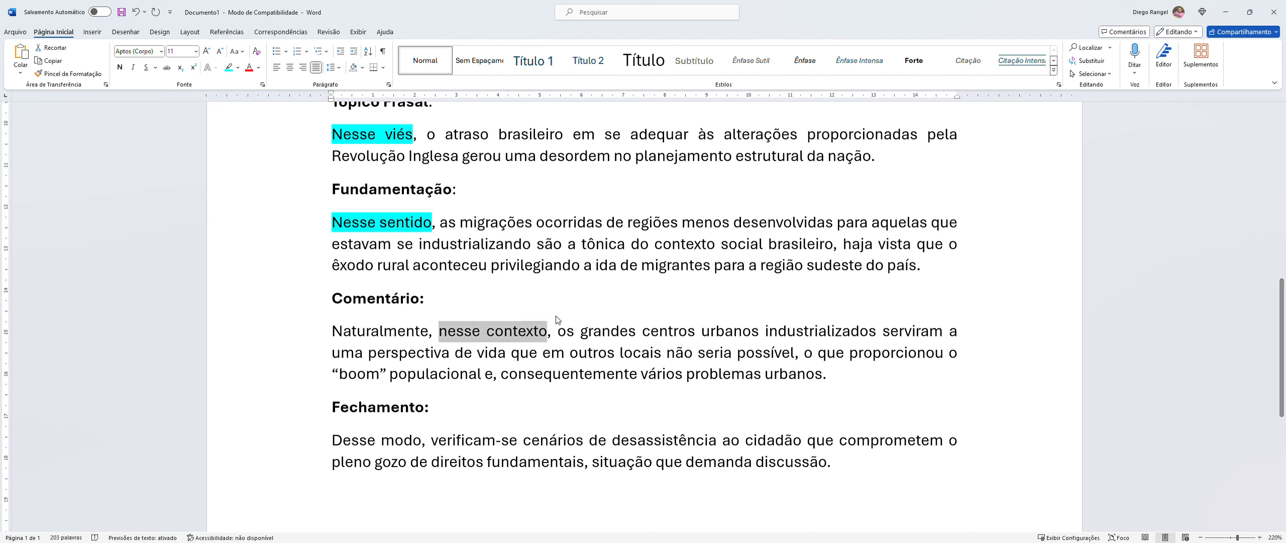
{"action": "left_click", "coordinate": [575, 318]}
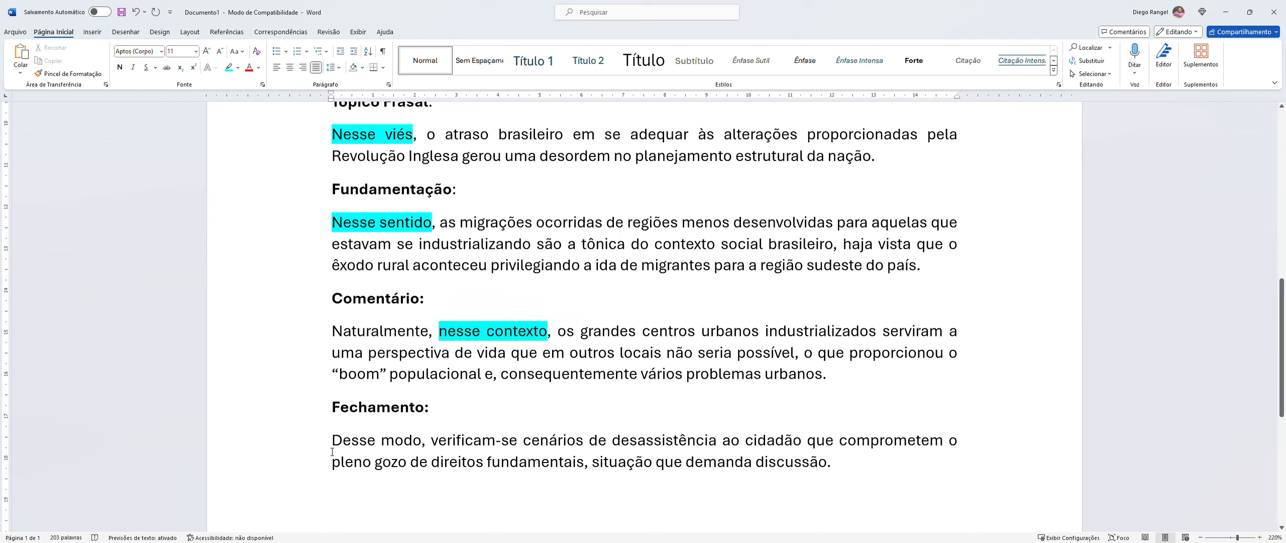
{"action": "left_click_drag", "start_coordinate": [332, 444], "coordinate": [419, 448]}
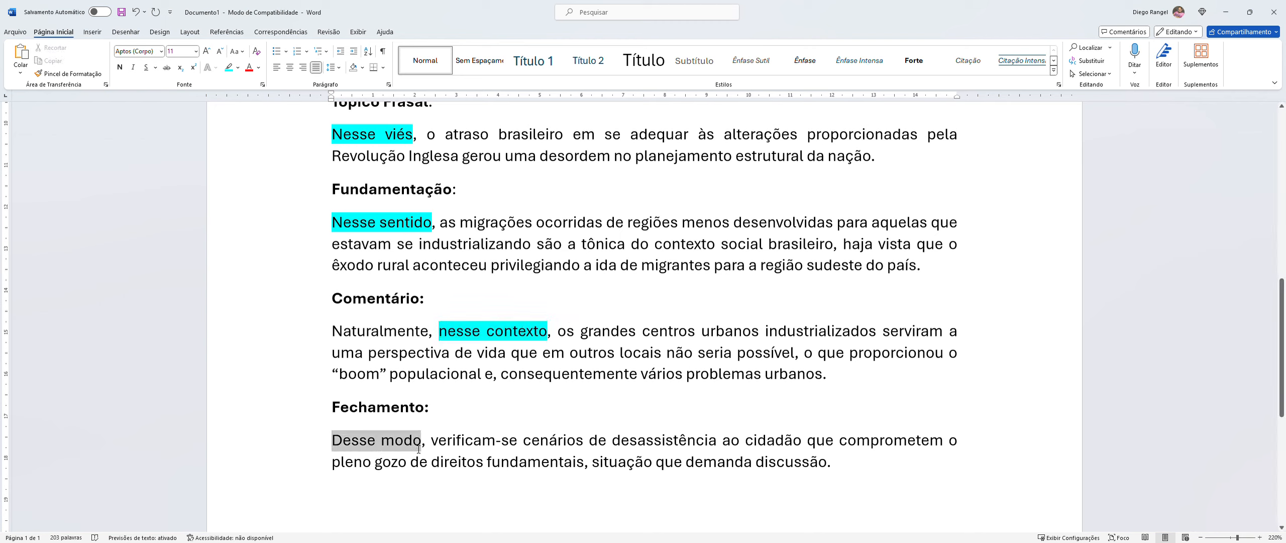
{"action": "left_click", "coordinate": [462, 434]}
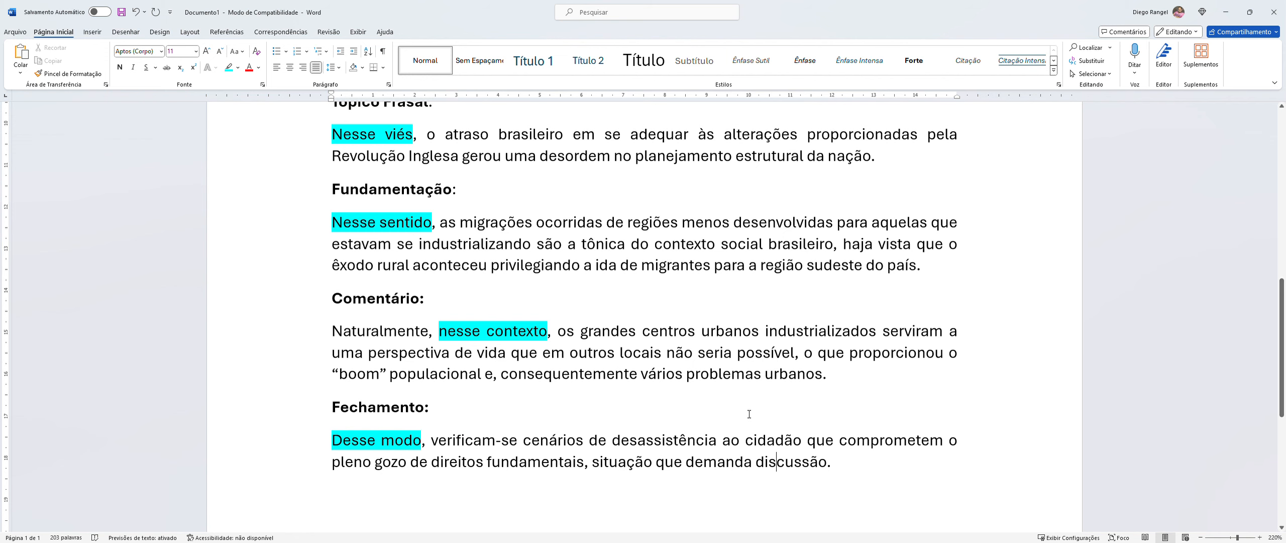
- Insert "(a exemplo da sudeste)" after "industrializando" in the grounding paragraph
{"action": "scroll", "coordinate": [749, 414], "scroll_direction": "up", "scroll_amount": 3}
{"action": "scroll", "coordinate": [749, 414], "scroll_direction": "up", "scroll_amount": 8}
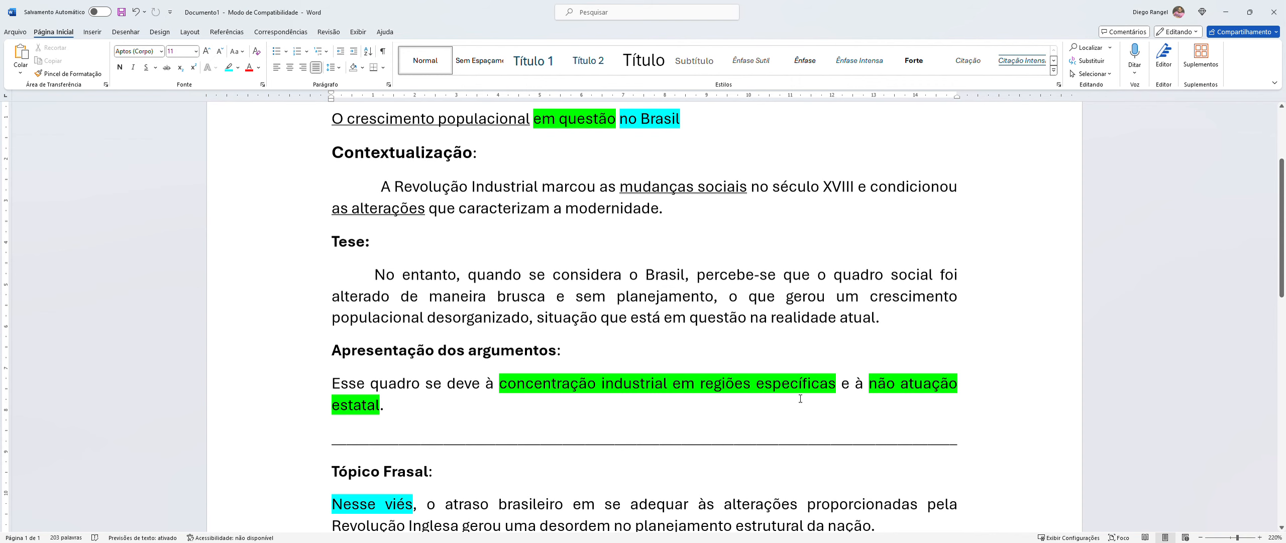
{"action": "scroll", "coordinate": [409, 358], "scroll_direction": "down", "scroll_amount": 4}
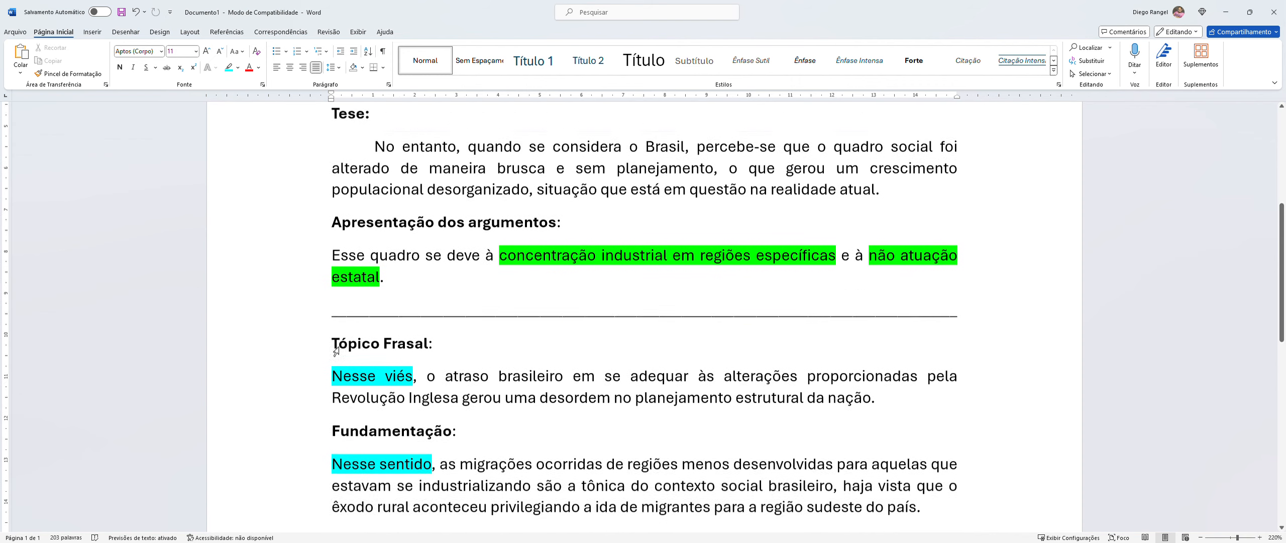
{"action": "scroll", "coordinate": [335, 341], "scroll_direction": "down", "scroll_amount": 1}
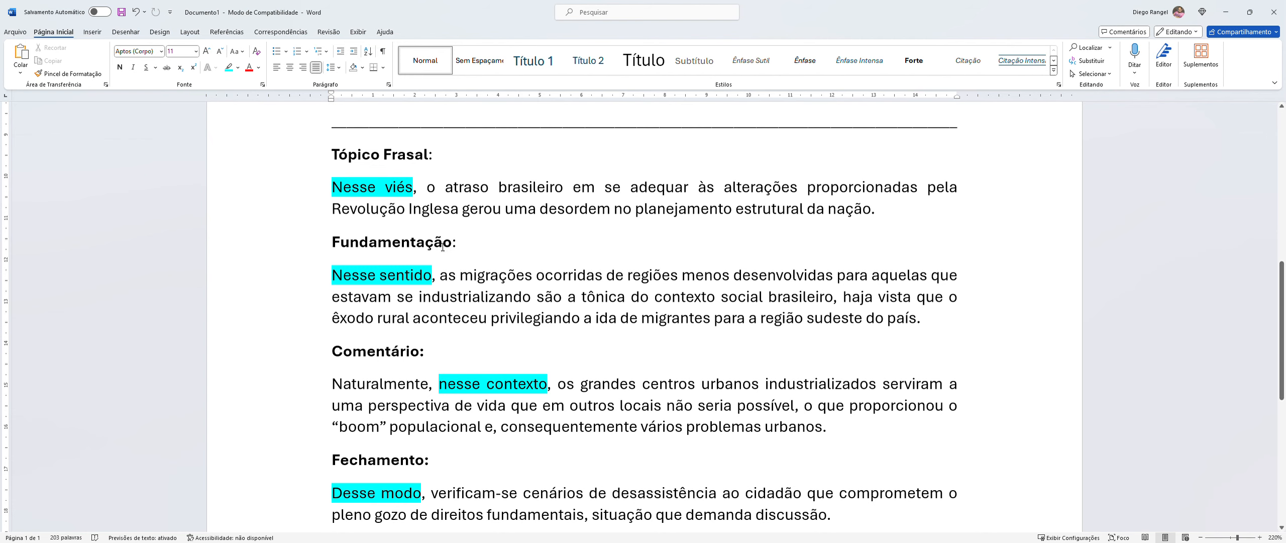
{"action": "scroll", "coordinate": [443, 246], "scroll_direction": "down", "scroll_amount": 1}
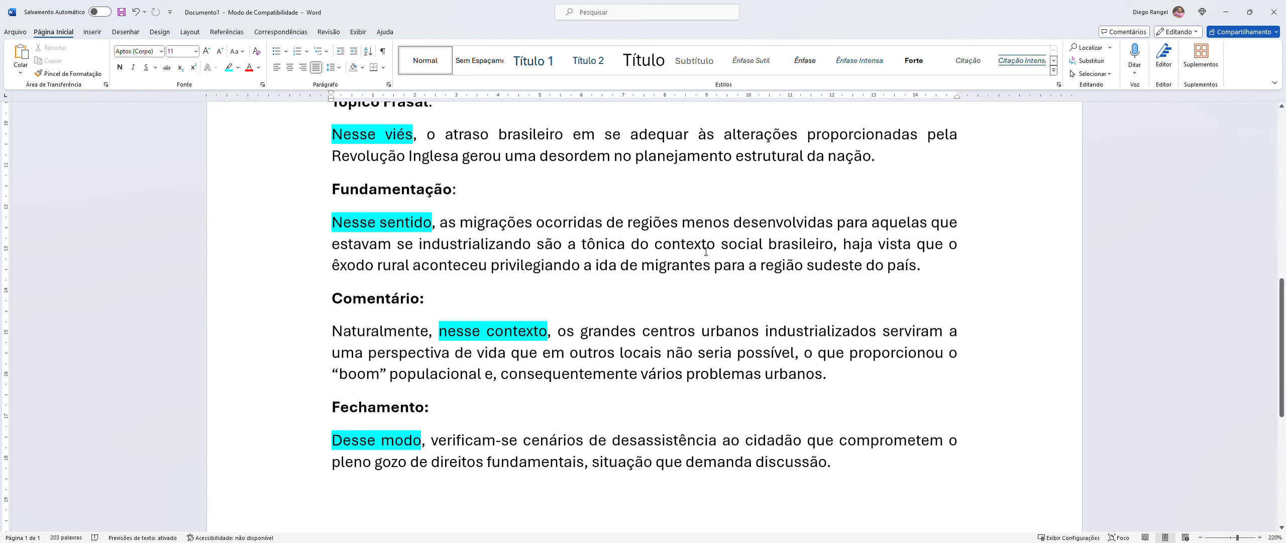
{"action": "left_click", "coordinate": [533, 245]}
{"action": "type", "text": "(a exemplo da sudeste"}
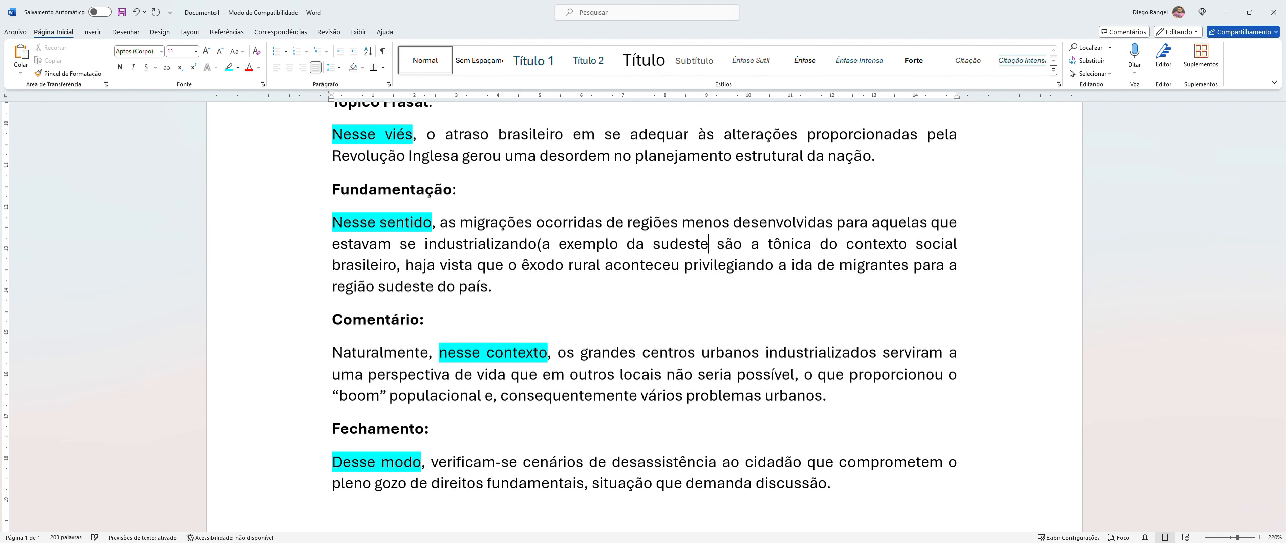
{"action": "type", "text": ")"}
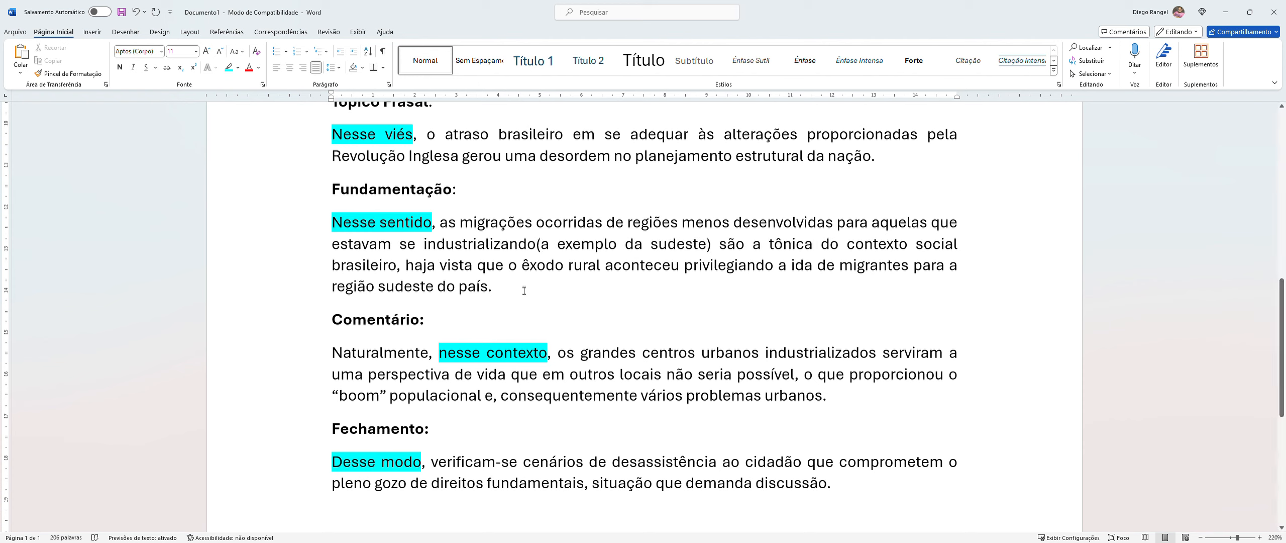
- Replace the parentheses around "a exemplo da sudeste" with spaced hyphens
{"action": "key", "text": "BackSpace"}
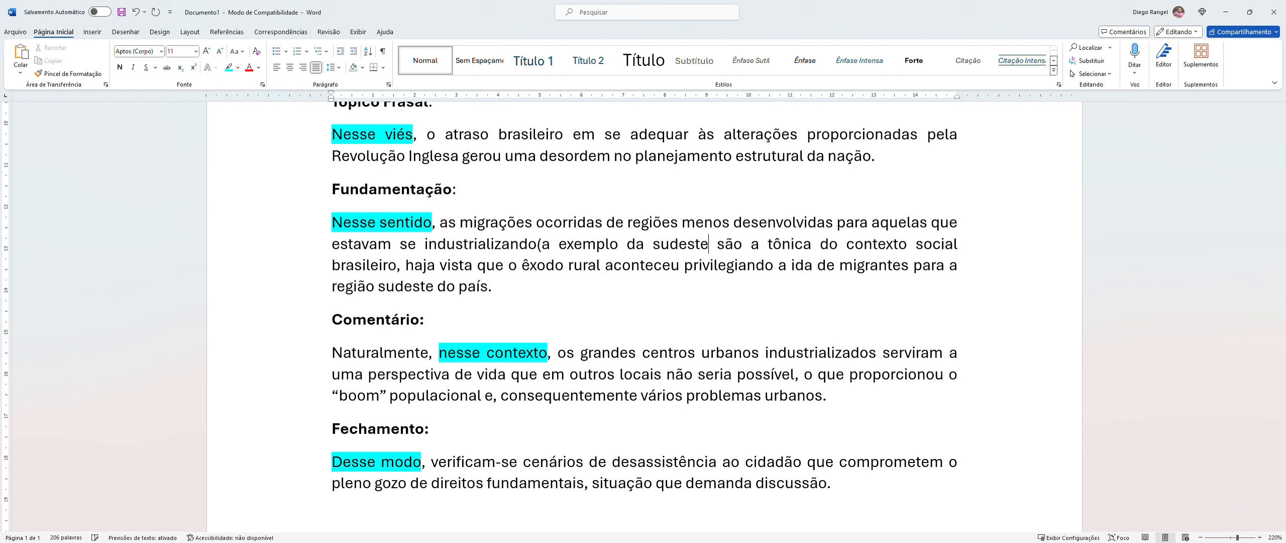
{"action": "type", "text": ","}
{"action": "key", "text": "BackSpace"}
{"action": "type", "text": "-"}
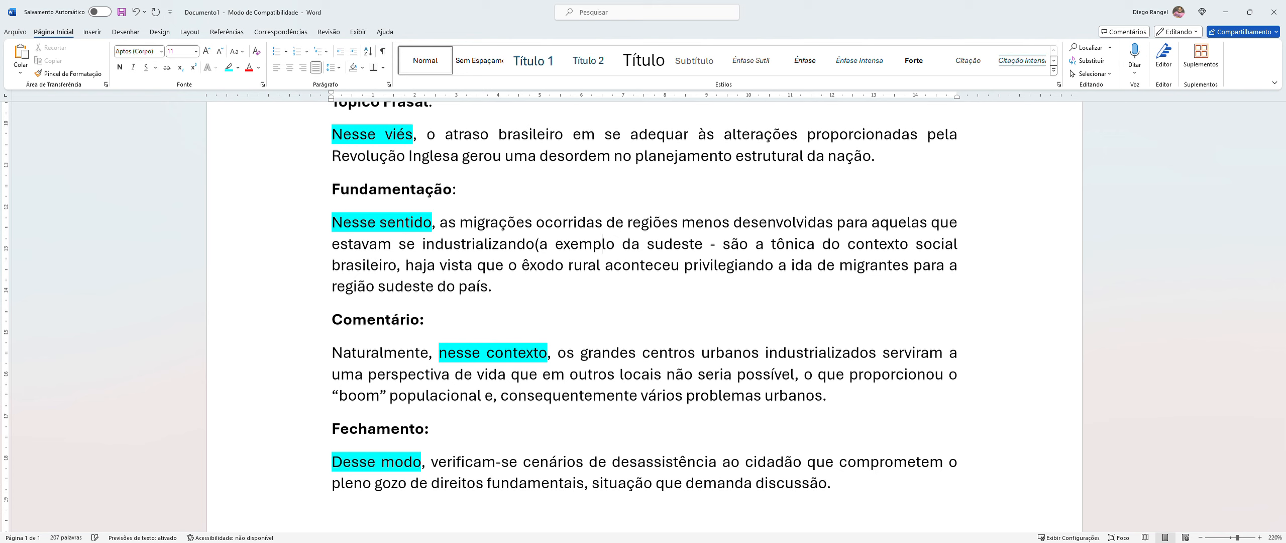
{"action": "key", "text": "BackSpace"}
{"action": "type", "text": "-"}
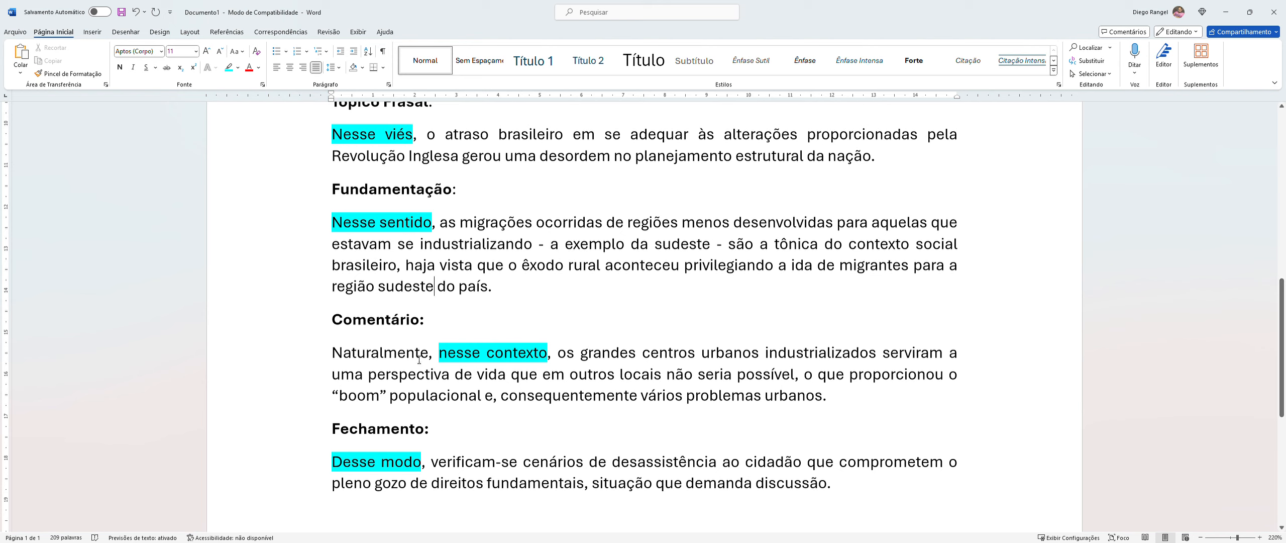
- Replace "sudeste" with "de industrialização" after "região" at the end of the grounding paragraph
{"action": "key", "text": "BackSpace"}
{"action": "key", "text": "BackSpace"}
{"action": "key", "text": "BackSpace"}
{"action": "key", "text": "BackSpace"}
{"action": "key", "text": "BackSpace"}
{"action": "key", "text": "BackSpace"}
{"action": "key", "text": "BackSpace"}
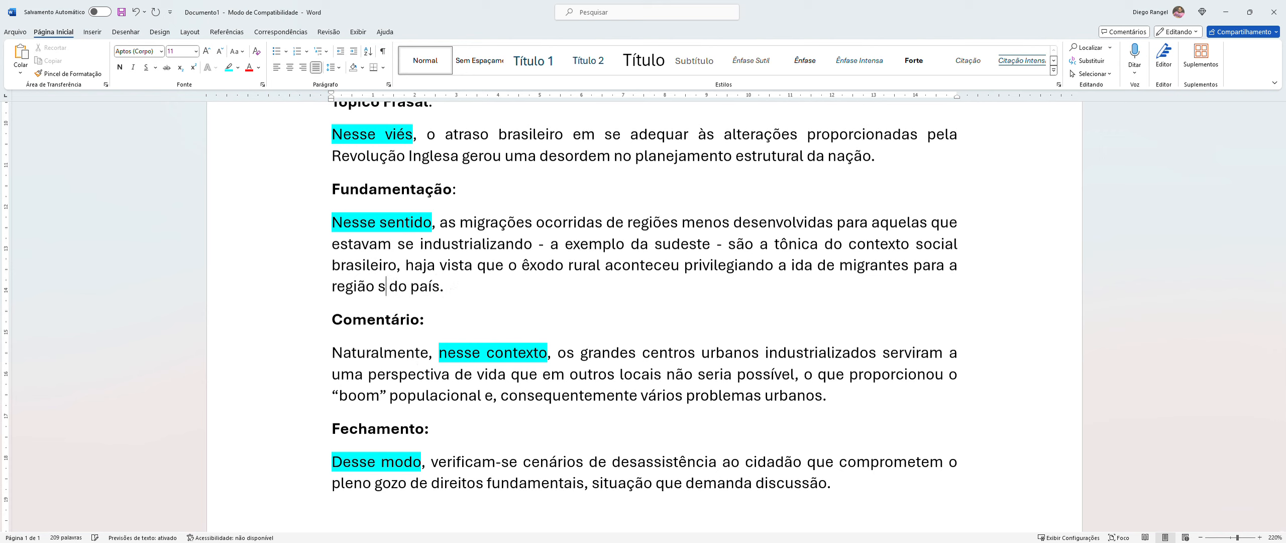
{"action": "type", "text": "i"}
{"action": "key", "text": "BackSpace"}
{"action": "type", "text": "de"}
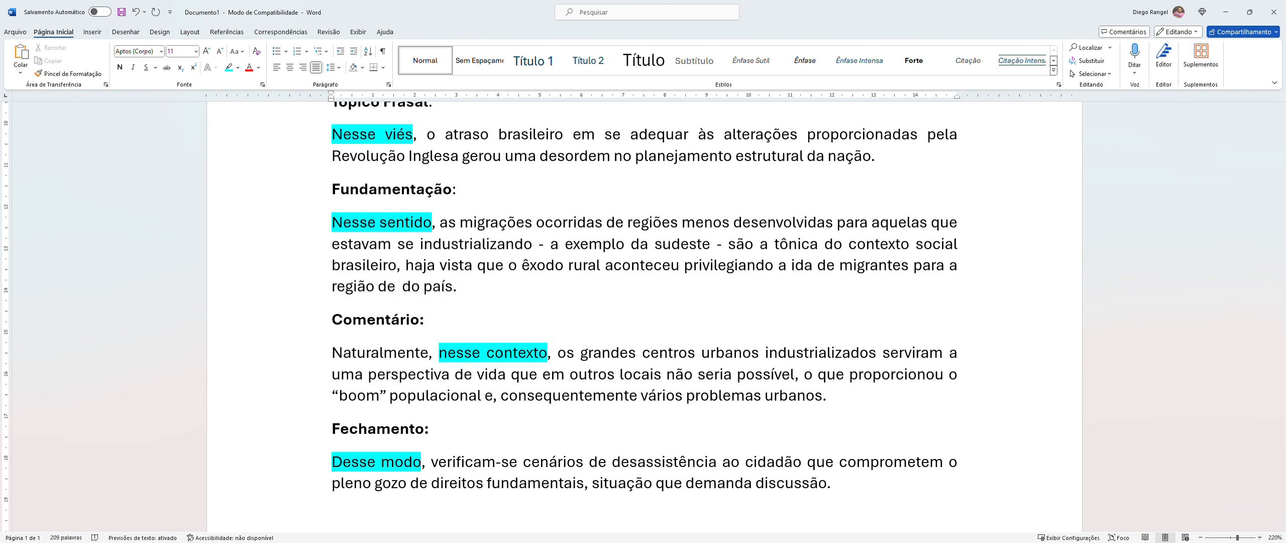
{"action": "type", "text": " industrialização"}
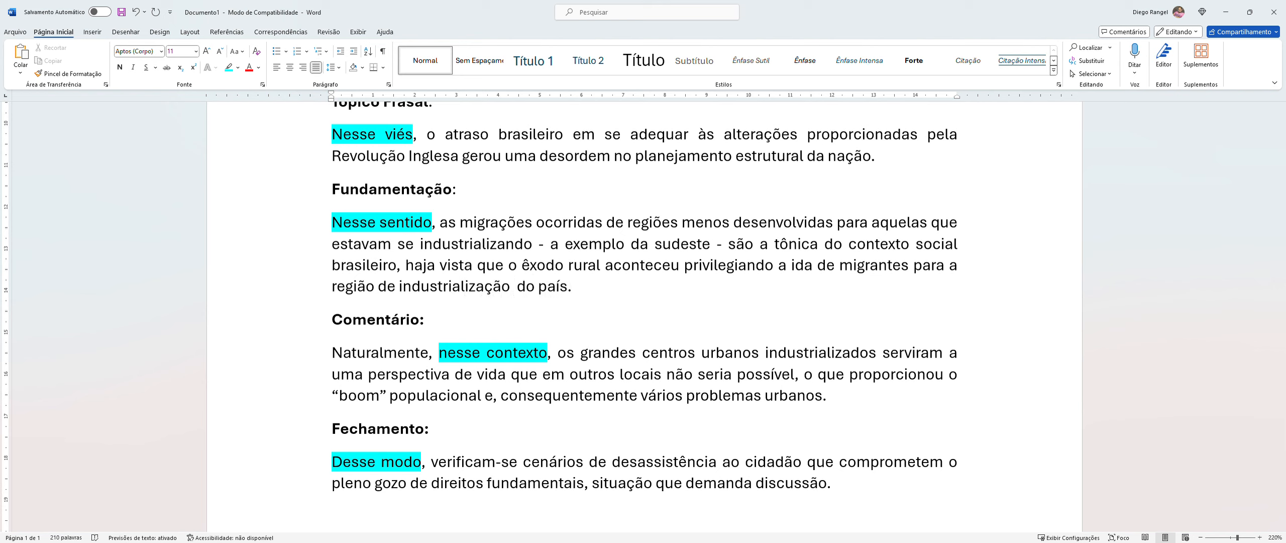
- Insert "planejada" after "região de industrialização" at the end of the grounding paragraph
{"action": "type", "text": " planejando"}
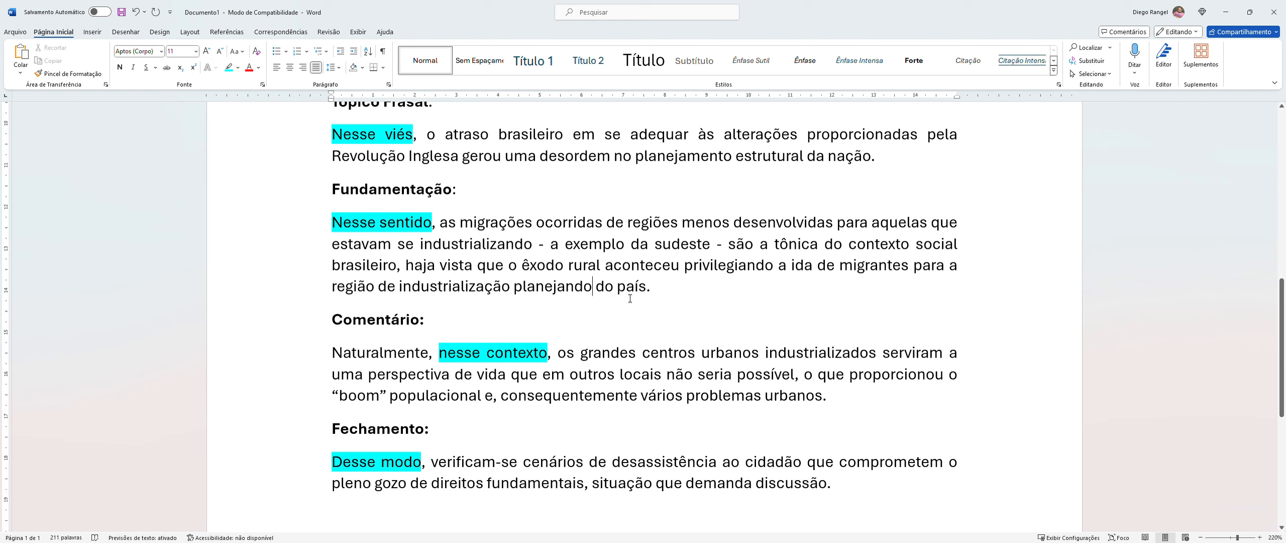
{"action": "type", "text": "a"}
{"action": "left_click_drag", "start_coordinate": [550, 249], "coordinate": [686, 249]}
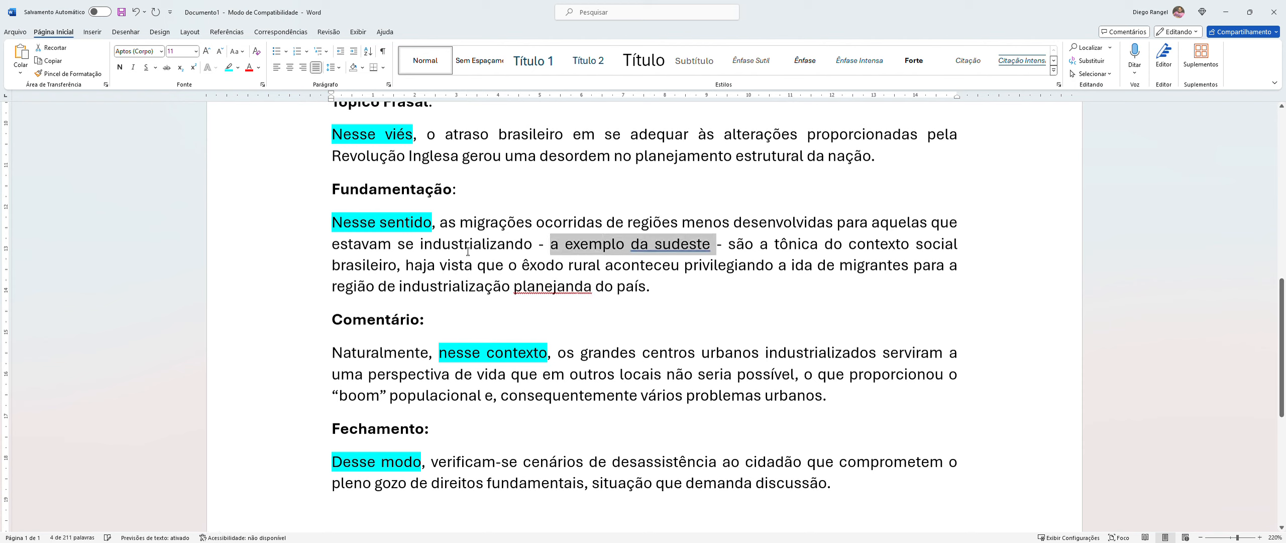
{"action": "left_click", "coordinate": [575, 287]}
{"action": "key", "text": "BackSpace"}
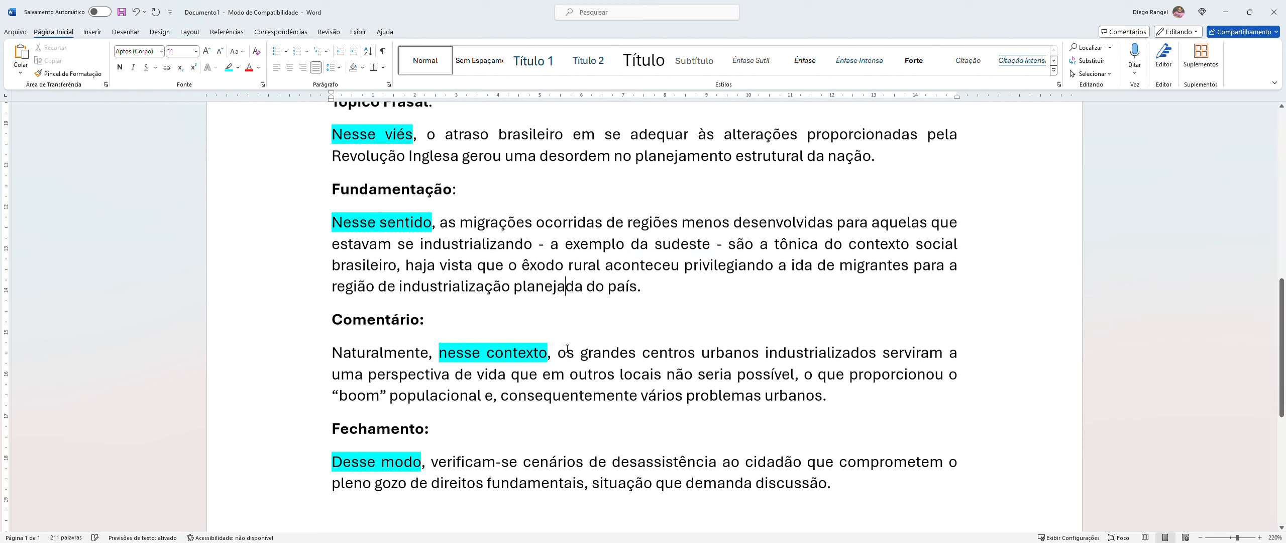
{"action": "left_click", "coordinate": [667, 289]}
- Review the essay's introduction and development parts, from the contextualization and thesis through the closing sentence
{"action": "scroll", "coordinate": [351, 447], "scroll_direction": "down", "scroll_amount": 1}
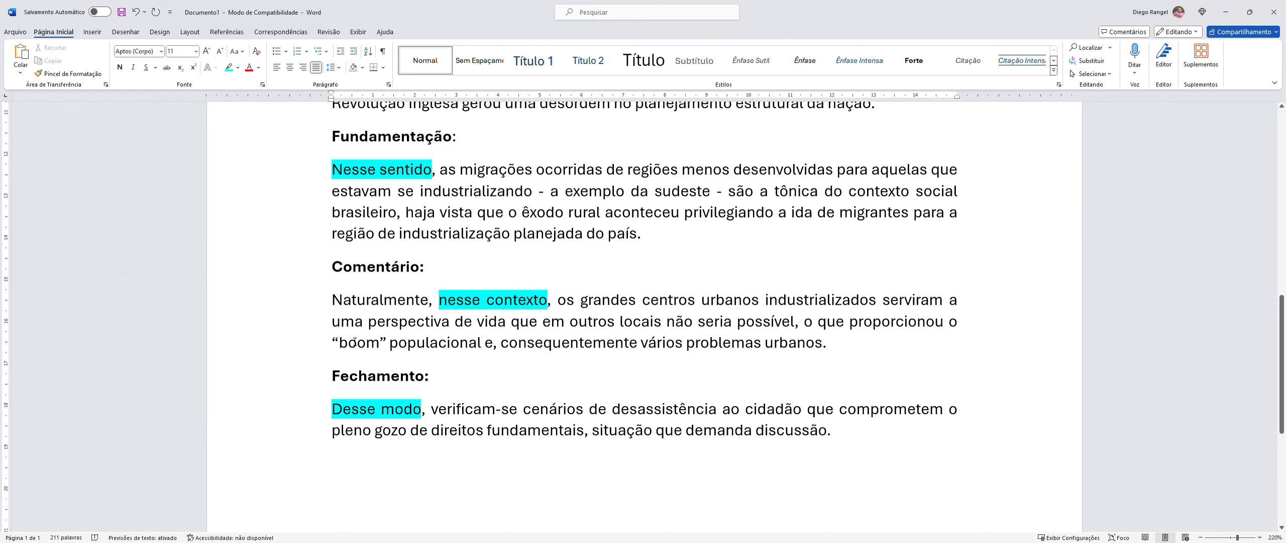
{"action": "scroll", "coordinate": [306, 316], "scroll_direction": "up", "scroll_amount": 7}
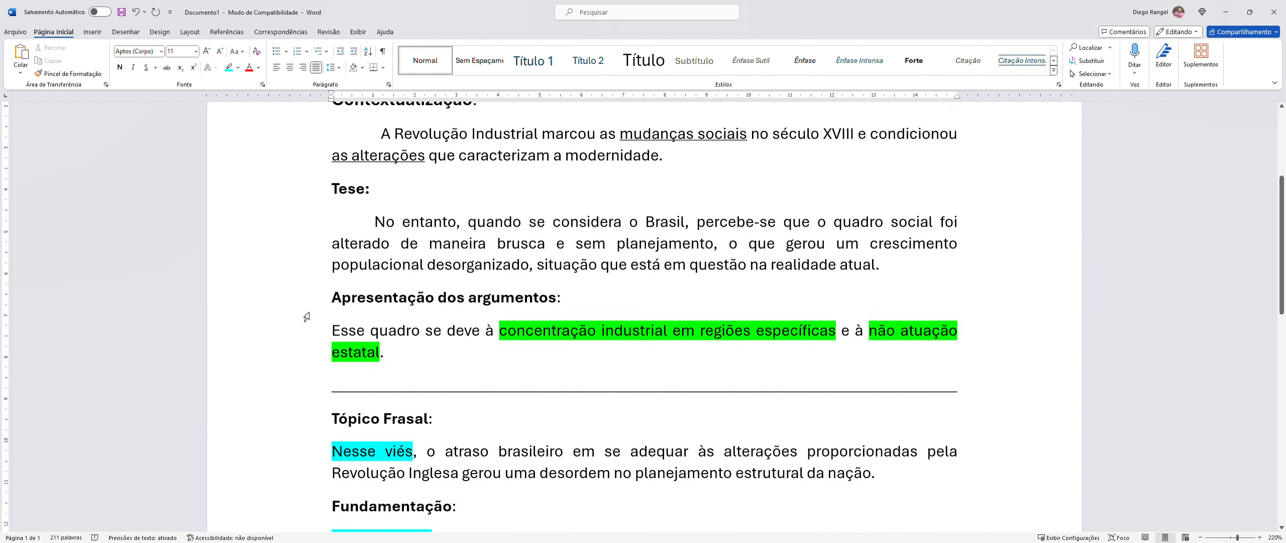
{"action": "scroll", "coordinate": [321, 239], "scroll_direction": "up", "scroll_amount": 1}
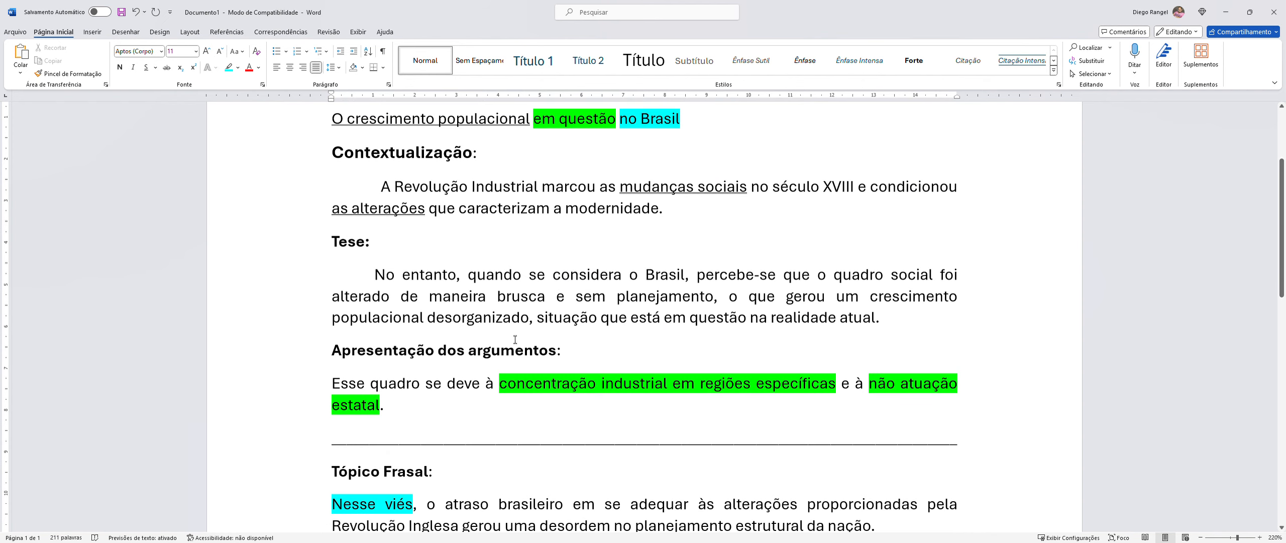
{"action": "scroll", "coordinate": [338, 345], "scroll_direction": "down", "scroll_amount": 7}
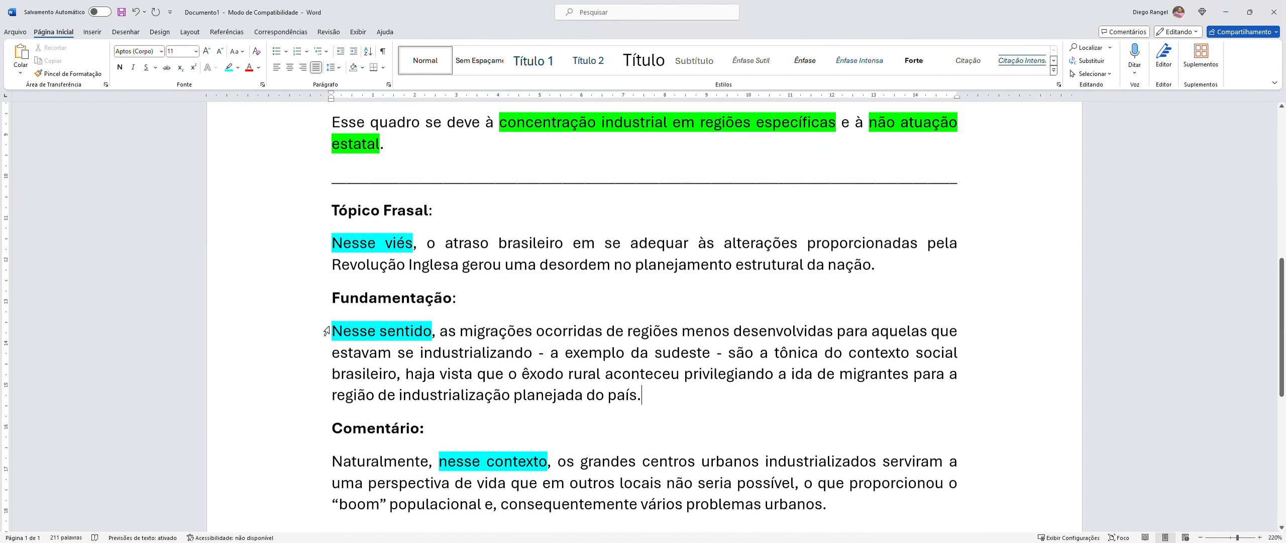
{"action": "scroll", "coordinate": [321, 231], "scroll_direction": "up", "scroll_amount": 2}
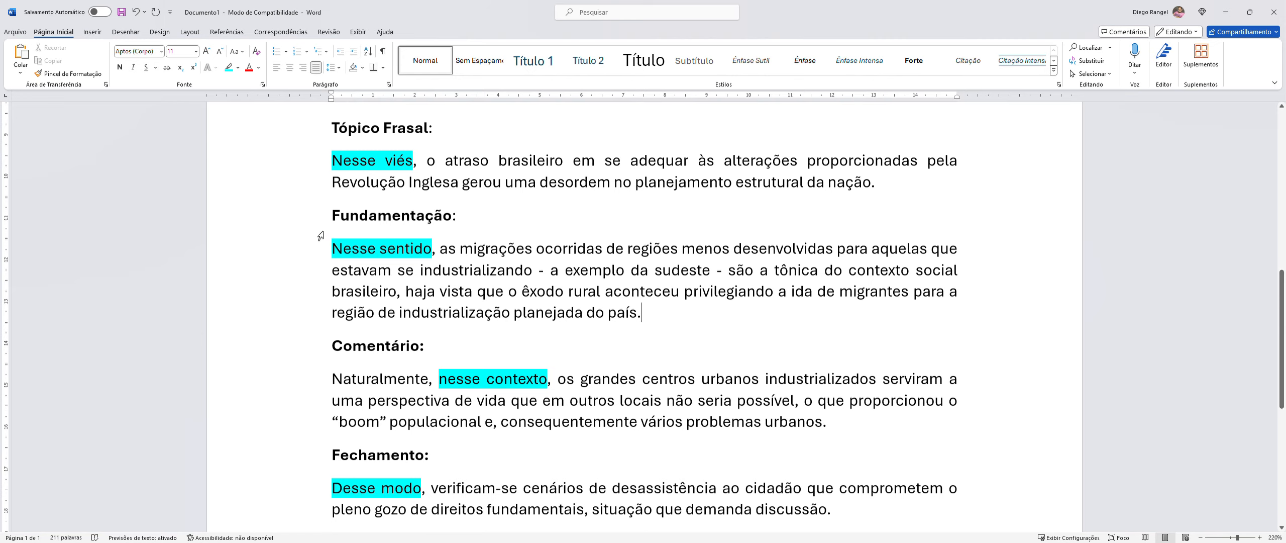
{"action": "left_click_drag", "start_coordinate": [340, 209], "coordinate": [888, 457]}
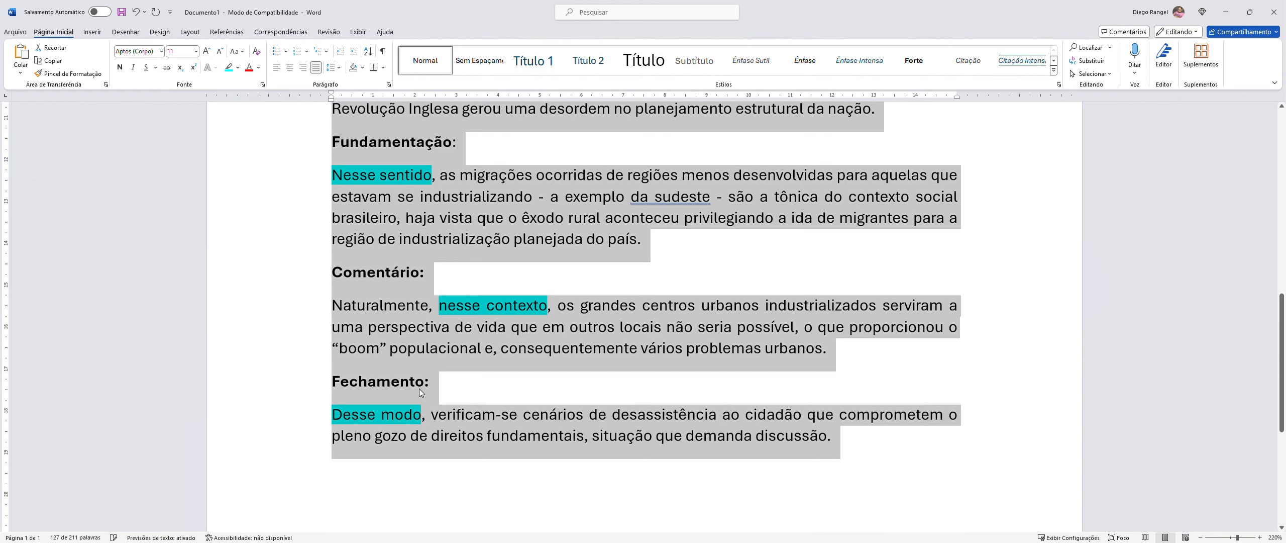
{"action": "scroll", "coordinate": [303, 316], "scroll_direction": "up", "scroll_amount": 5}
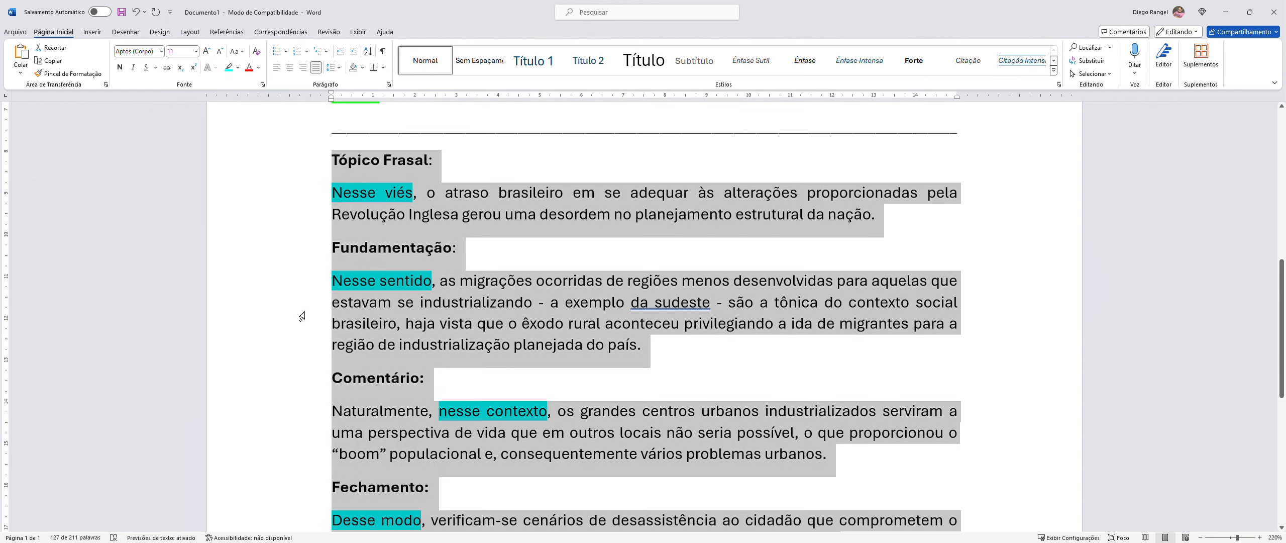
{"action": "scroll", "coordinate": [302, 316], "scroll_direction": "up", "scroll_amount": 3}
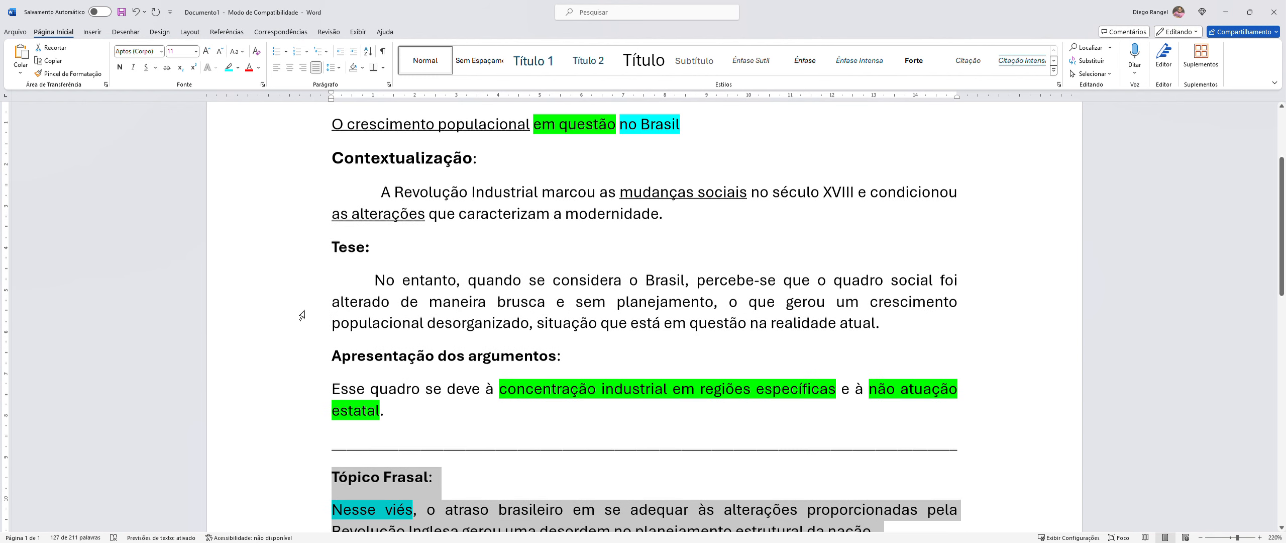
{"action": "left_click_drag", "start_coordinate": [385, 244], "coordinate": [614, 275]}
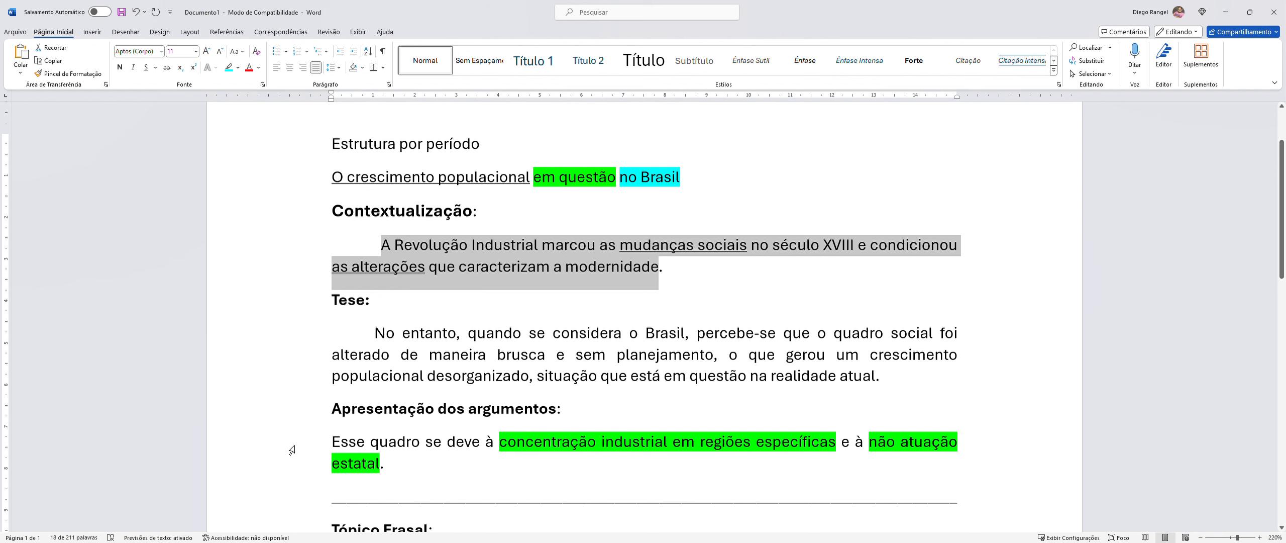
{"action": "scroll", "coordinate": [497, 427], "scroll_direction": "down", "scroll_amount": 2}
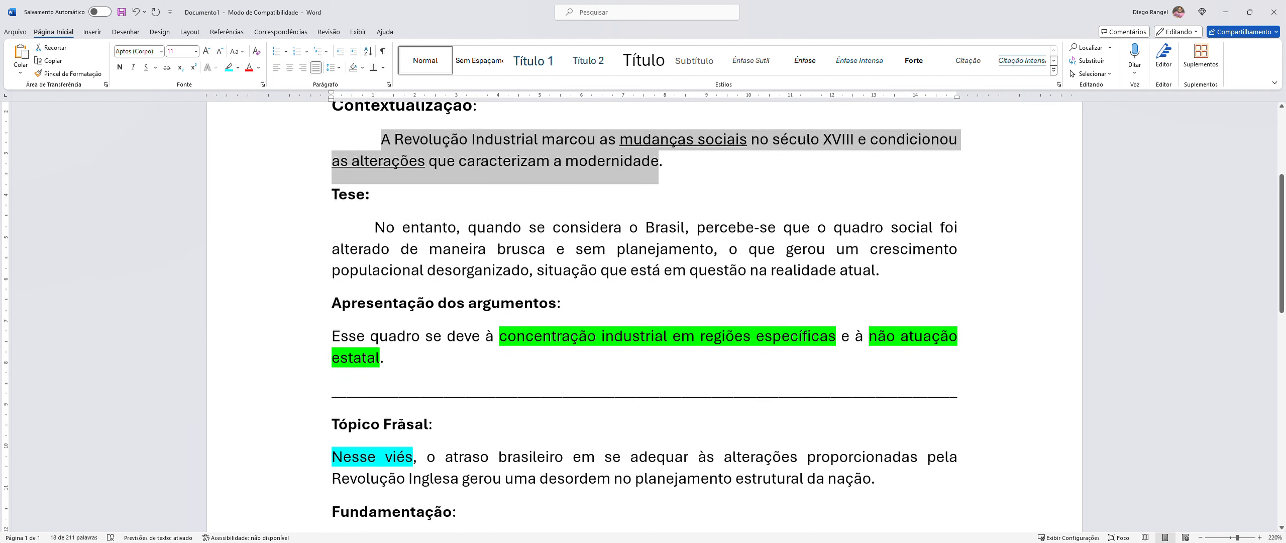